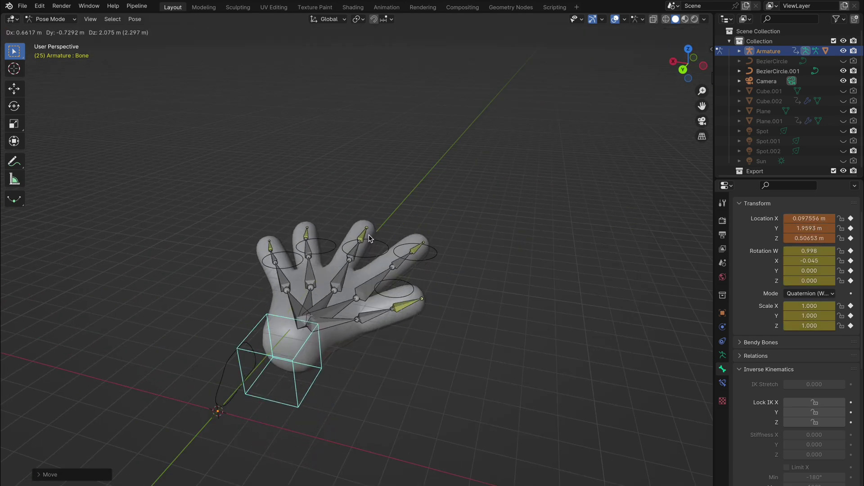
Raise the hand's root control bone along the Z axis and place it
key("z")
left_click(356, 170)
middle_click_drag(356, 170, 435, 345)
Move the IKMiddle and IKRing control bones along the global Y axis to pose those two fingers
left_click(434, 337)
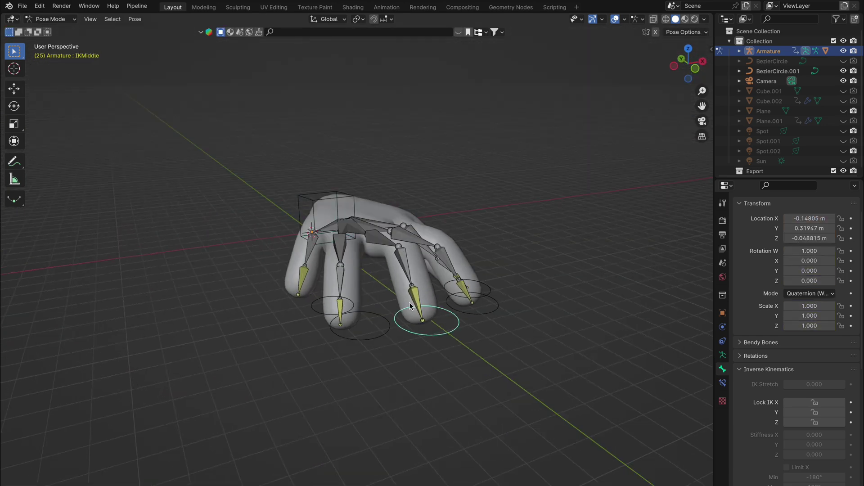
key("g")
key("y")
left_click(461, 267)
key("g")
key("y")
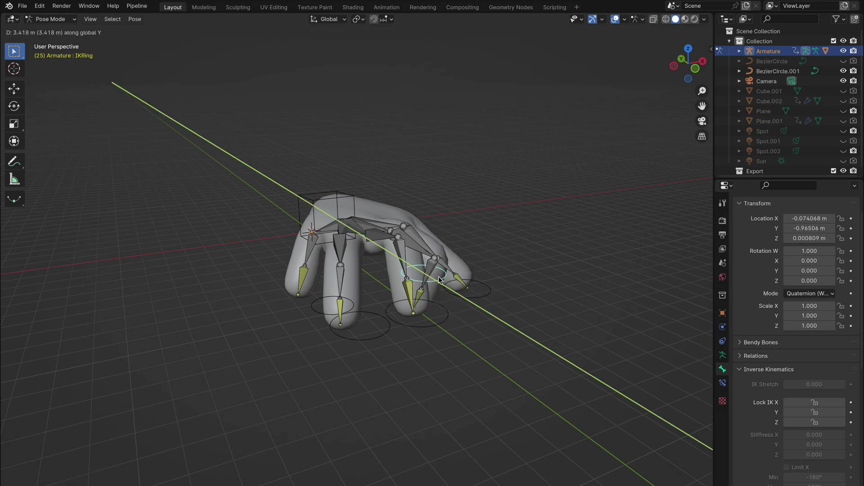
key("Return")
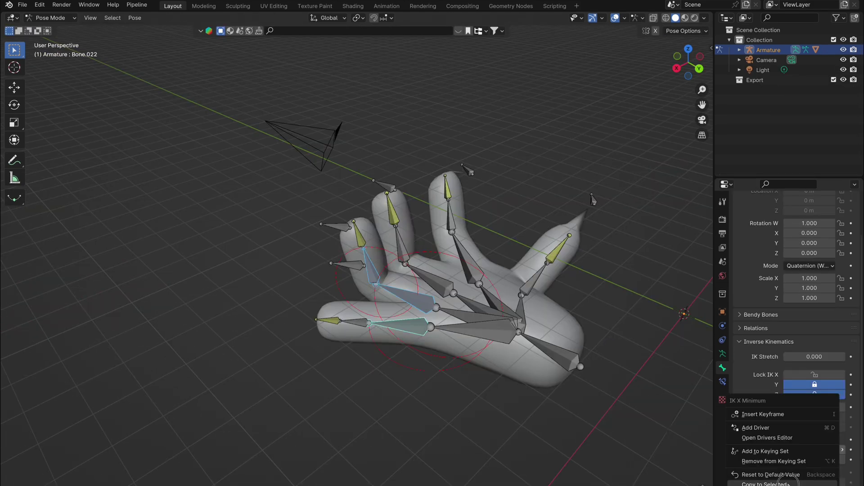
Copy the active finger bones' IK X limit settings to the selected bones of the neighbouring fingers
left_click(789, 484)
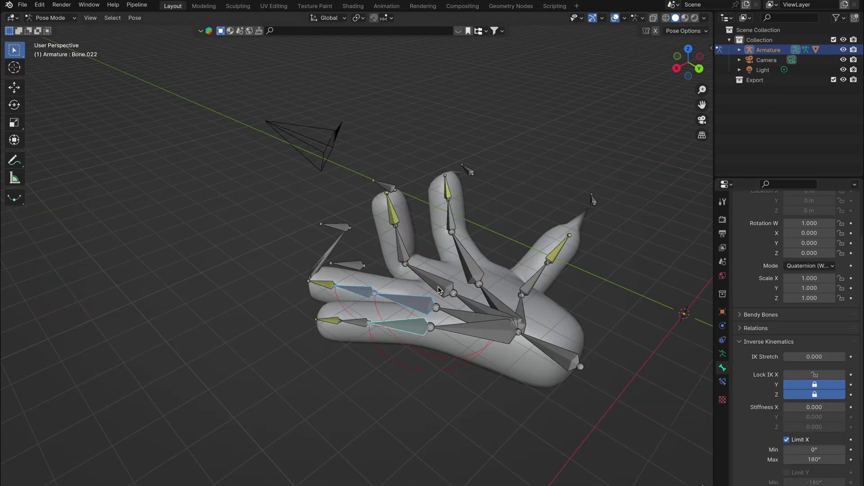
left_click(440, 289, "shift")
right_click(821, 449)
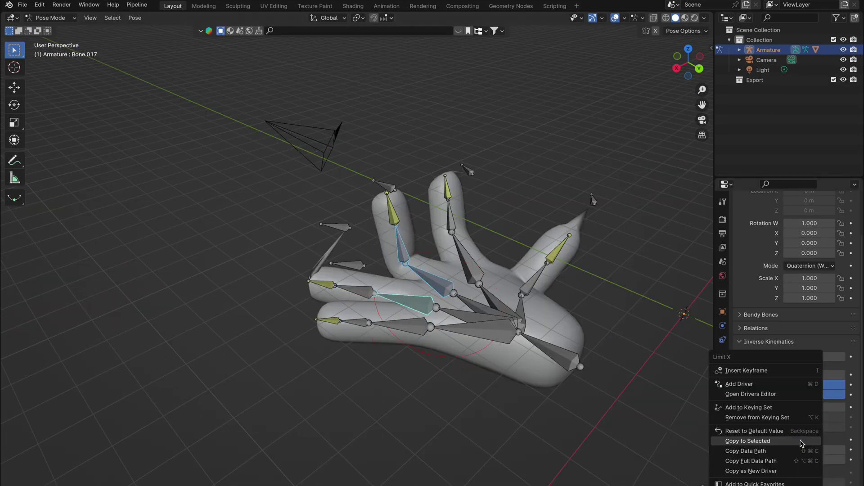
left_click(822, 453)
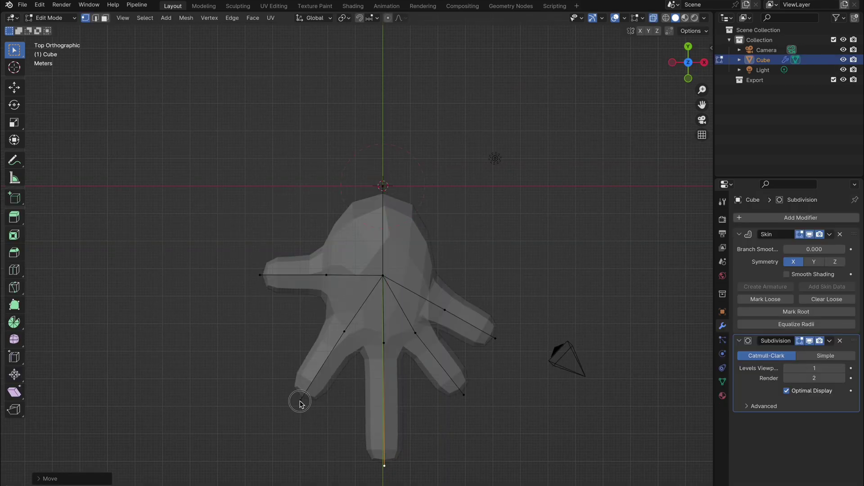
Move the tip vertices of the two fingers flanking the middle finger outward to lengthen them
left_click(300, 400)
key("g")
left_click(291, 435)
left_click(463, 394)
key("g")
left_click(475, 439)
Select the tip and base vertices of the outermost finger on the +X side and start moving them together
left_click(495, 339)
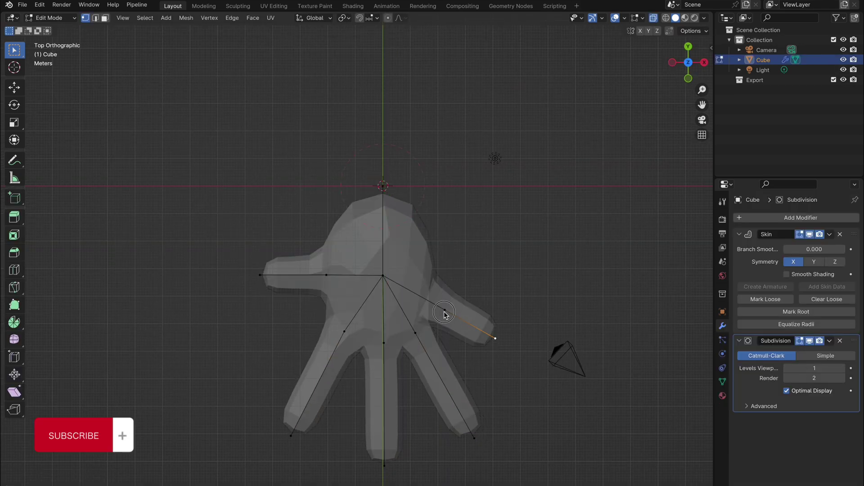
left_click(445, 310, "shift")
key("g")
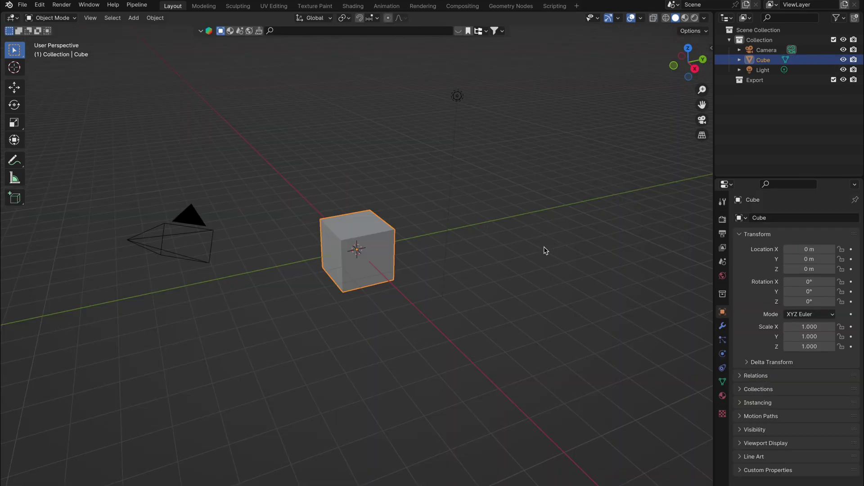
Delete the default cube and add a new mesh cube at the world origin
left_click(543, 247)
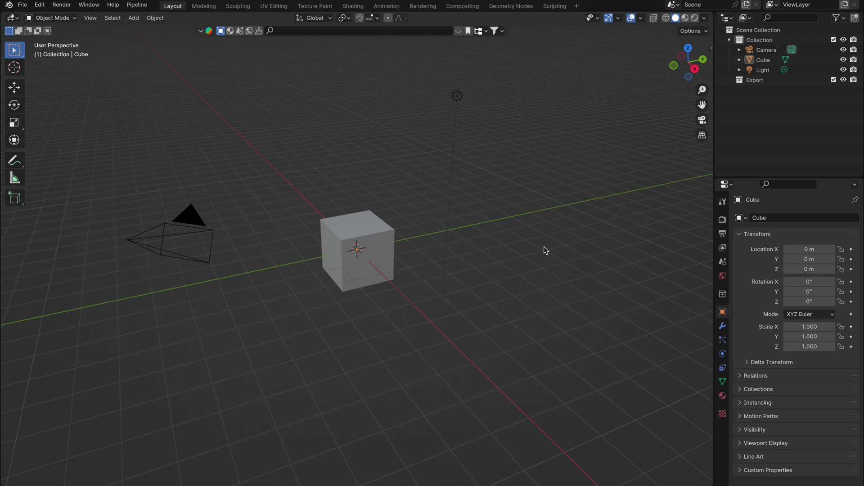
scroll(544, 247, "right", 5)
scroll(543, 247, "left", 5)
left_click(353, 223)
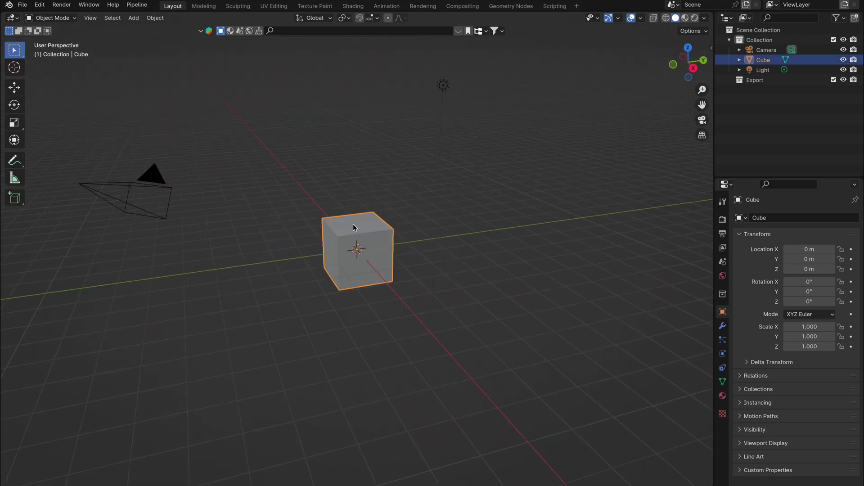
key("Delete")
key("shift+a")
mouse_move(352, 223)
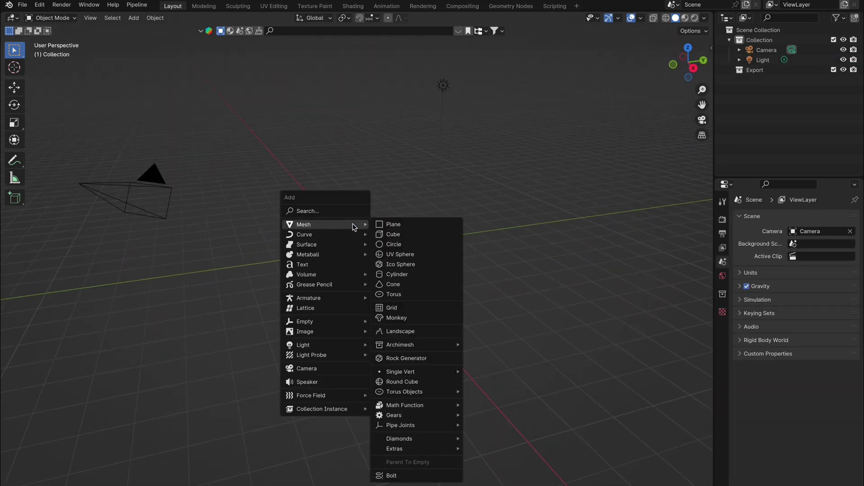
left_click(402, 233)
middle_click_drag(403, 234, 403, 245)
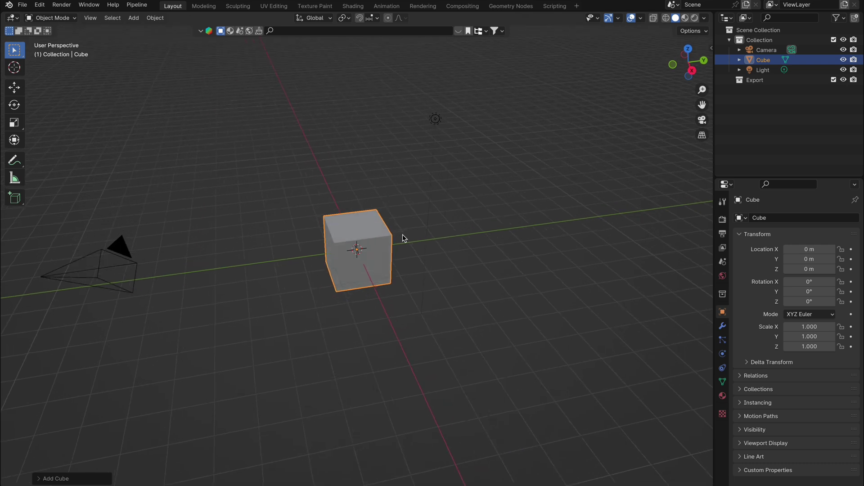
Enter Edit Mode on the cube and merge all its vertices at the center
key("Tab")
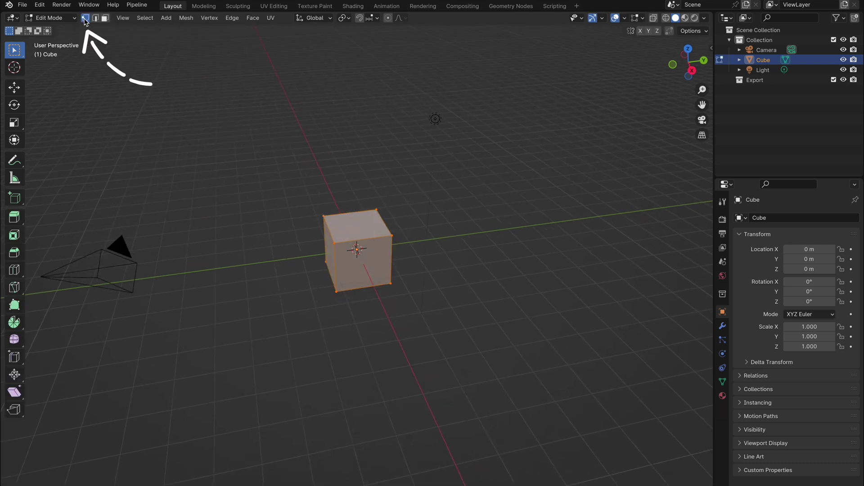
key("m")
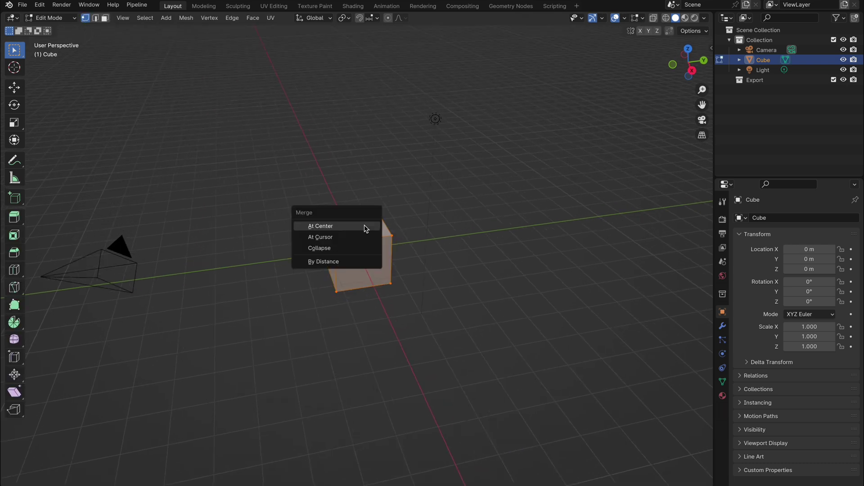
left_click(364, 226)
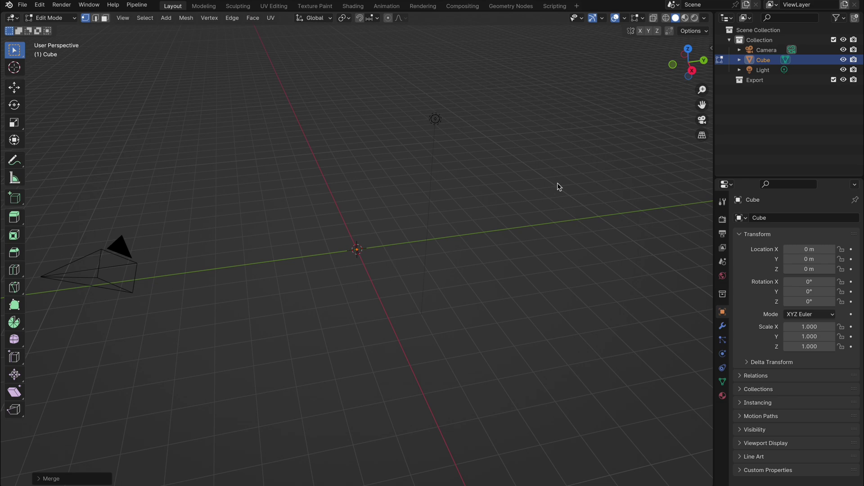
Switch to the top view and add a Skin modifier followed by a Subdivision Surface modifier
left_click(688, 50)
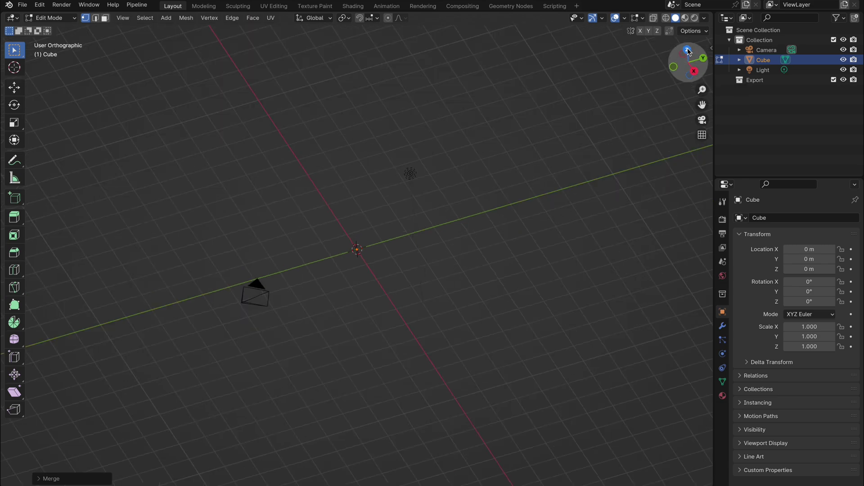
left_click(722, 327)
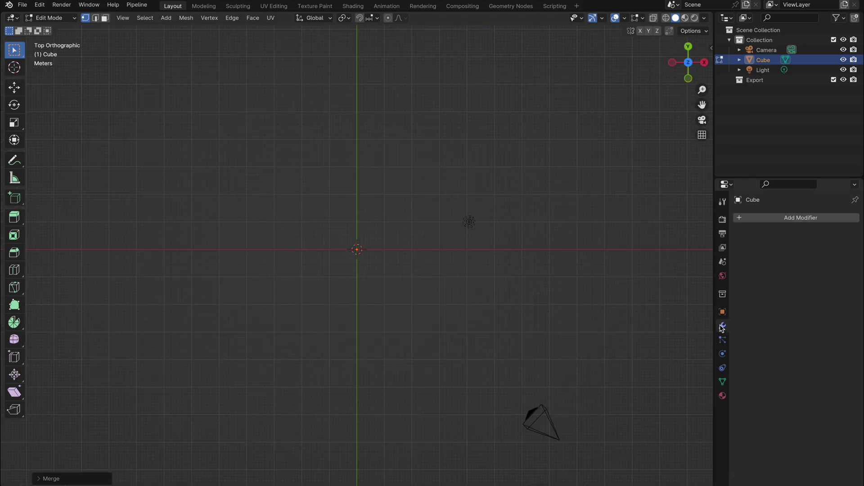
left_click(804, 216)
mouse_move(801, 220)
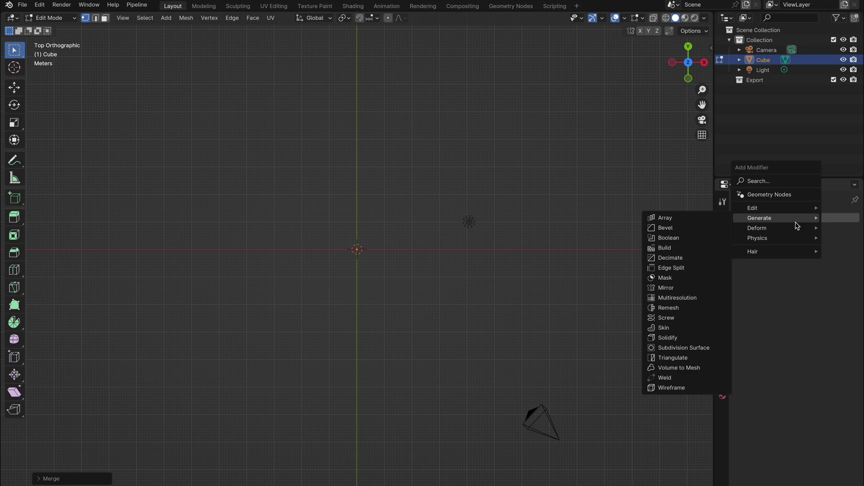
left_click(680, 328)
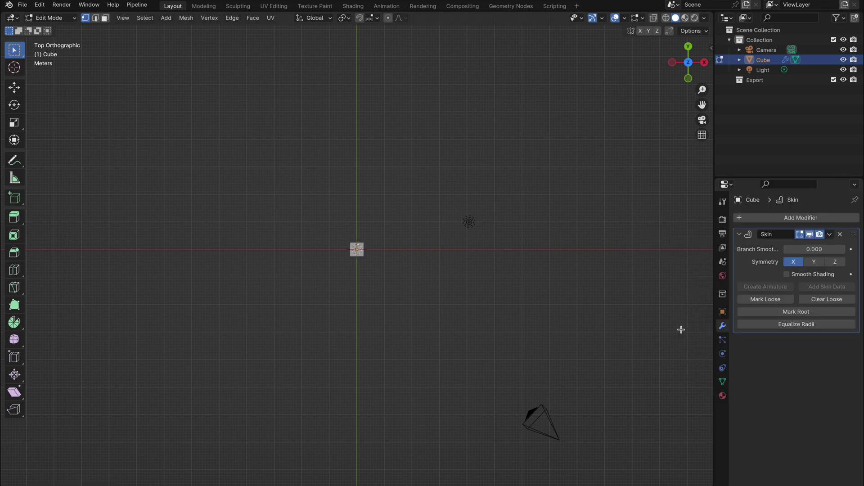
left_click(805, 218)
mouse_move(804, 218)
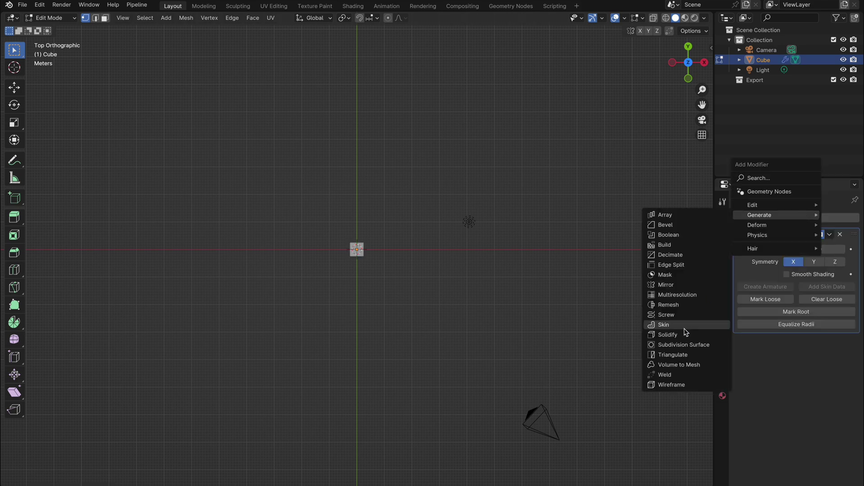
left_click(680, 343)
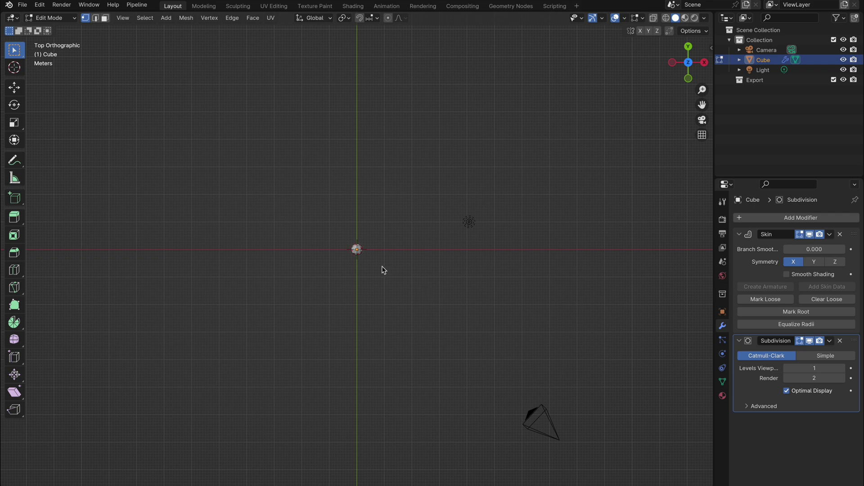
Turn on X-ray and enlarge the skin radius of the single vertex
left_click(653, 19)
key("ctrl+a")
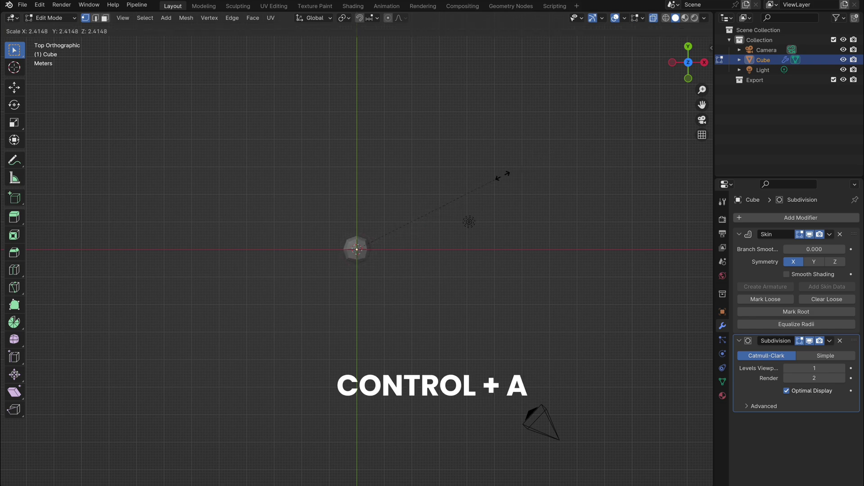
left_click(537, 161)
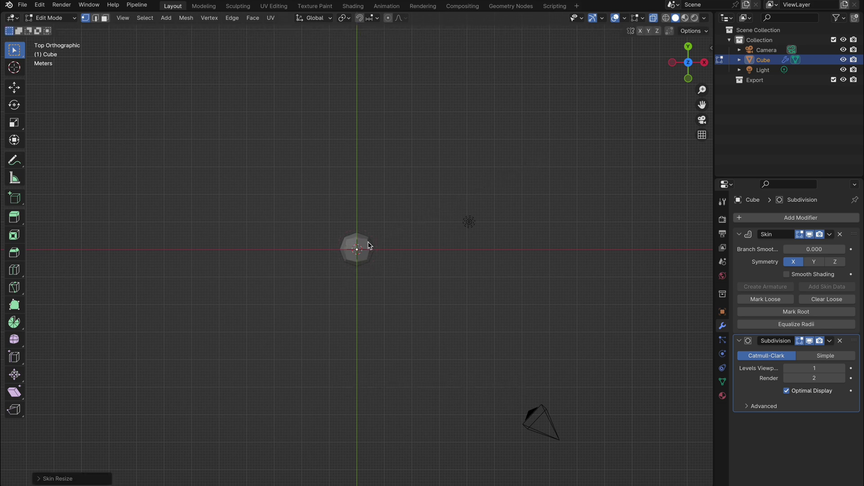
Extrude the vertex about 3.2 m along negative Y and mark the original vertex as the skin root
key("e")
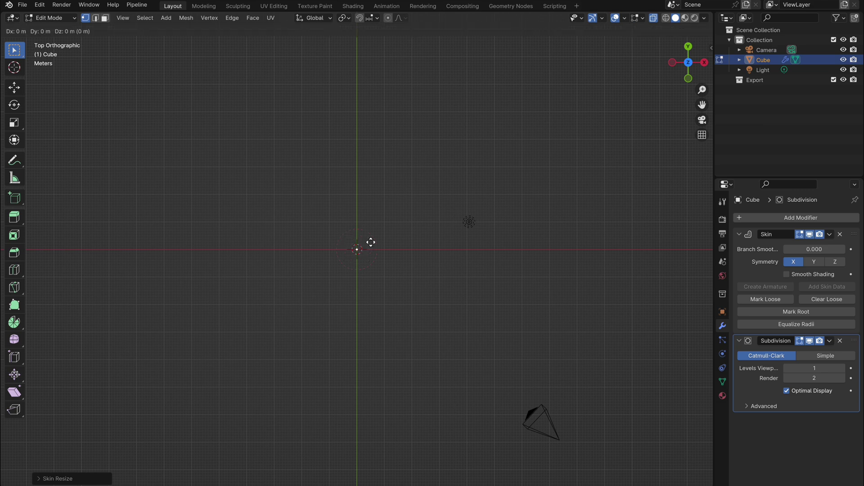
key("y")
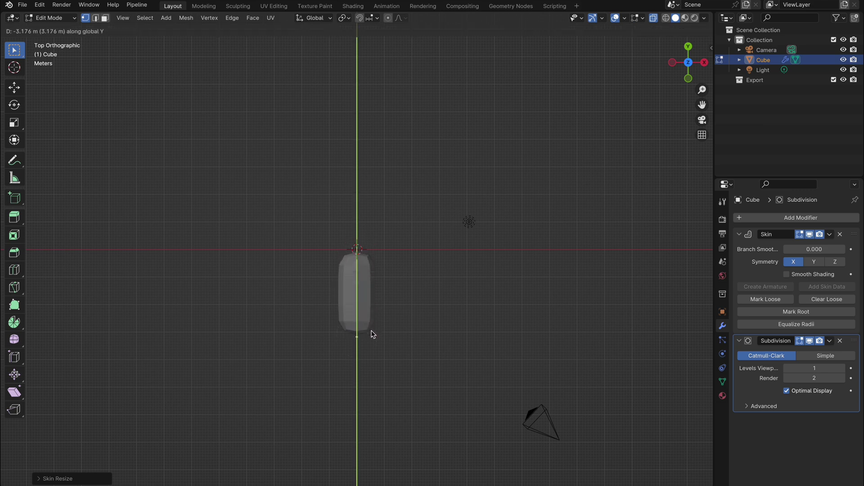
left_click(372, 333)
left_click(357, 250)
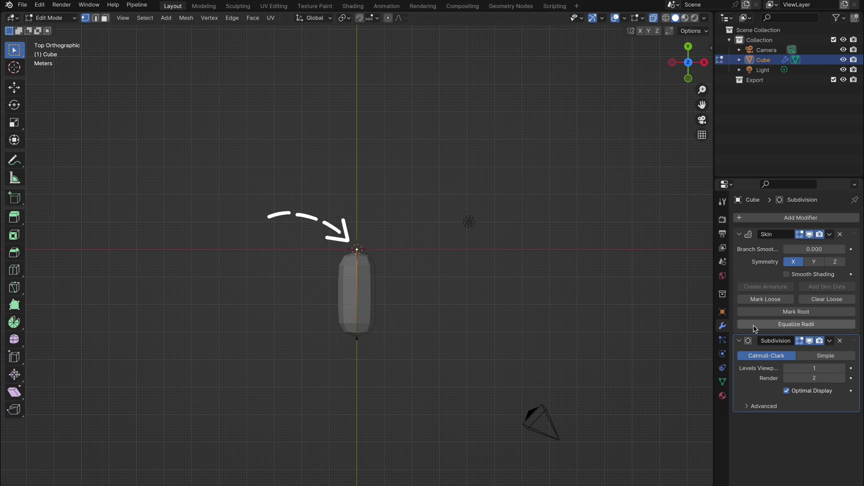
left_click(793, 312)
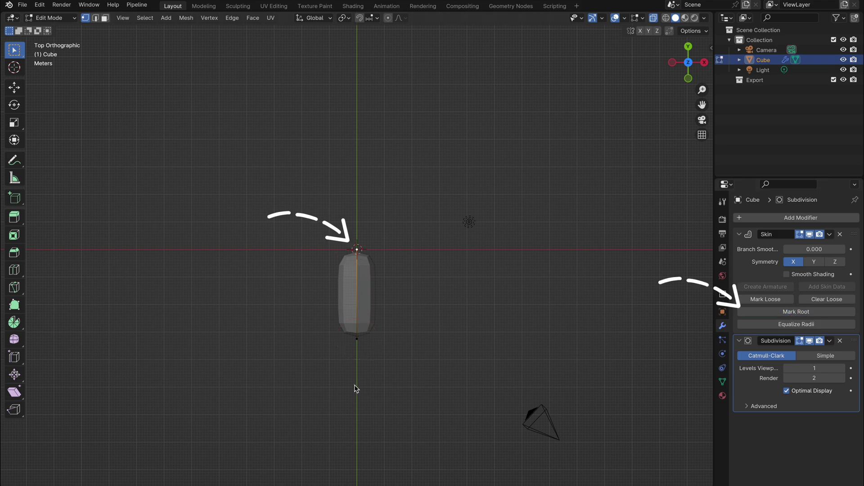
Extrude two short finger bases from the lower end vertex, one slanting toward -X and one straight along -Y
left_click(357, 339)
middle_click_drag(406, 341, 430, 279, "shift")
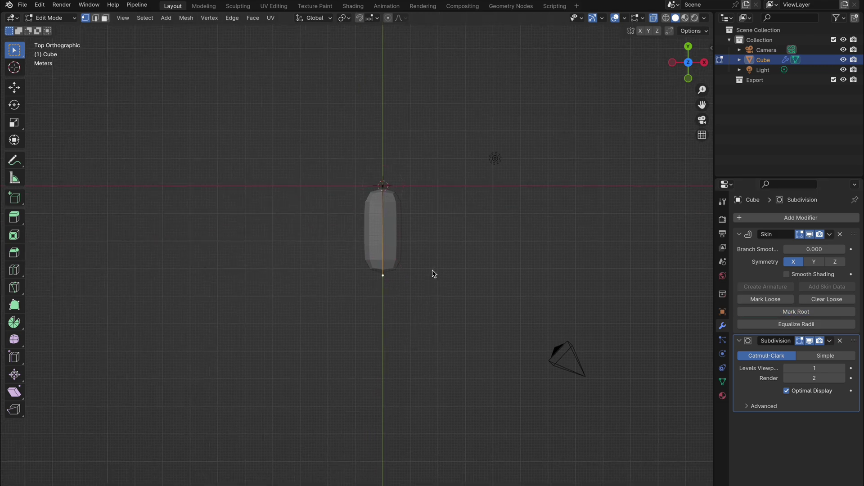
key("e")
left_click(387, 317)
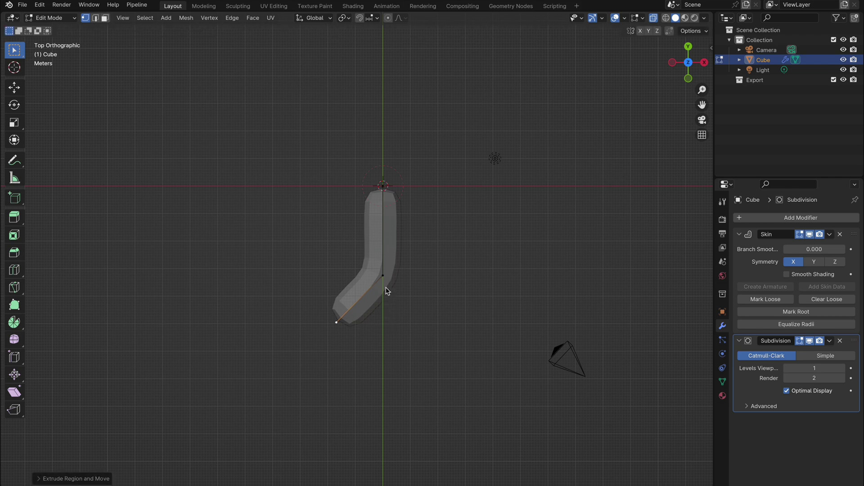
left_click(383, 276)
left_click(384, 341)
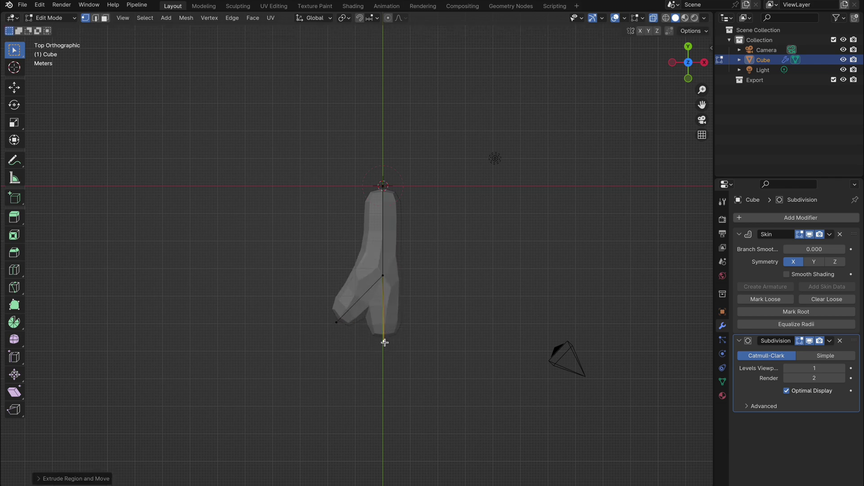
Extrude two more finger bases from the palm vertex, fanning out toward the +X side
left_click(383, 276)
key("e")
left_click(426, 320)
left_click(383, 276)
key("e")
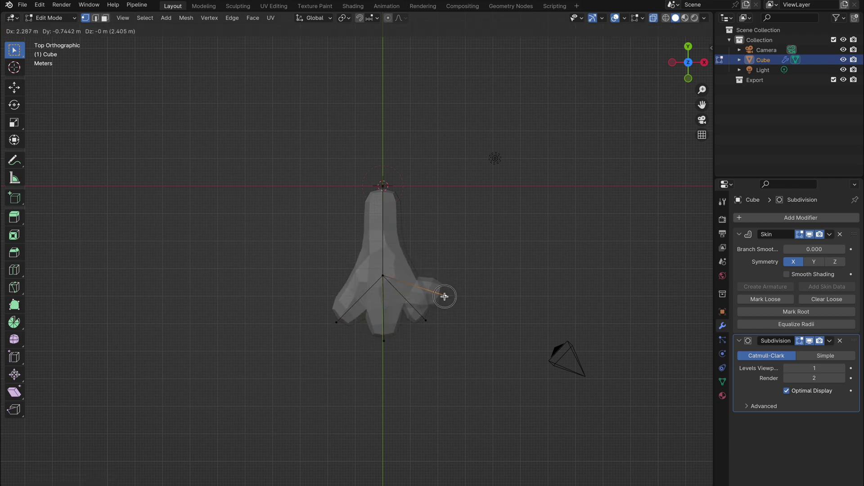
left_click(446, 296)
Reposition the finger base vertices to adjust how the fingers fan out from the palm
left_click(426, 320)
key("g")
left_click(423, 329)
Extrude a two-segment thumb from the palm vertex straight out along -X
left_click(383, 275)
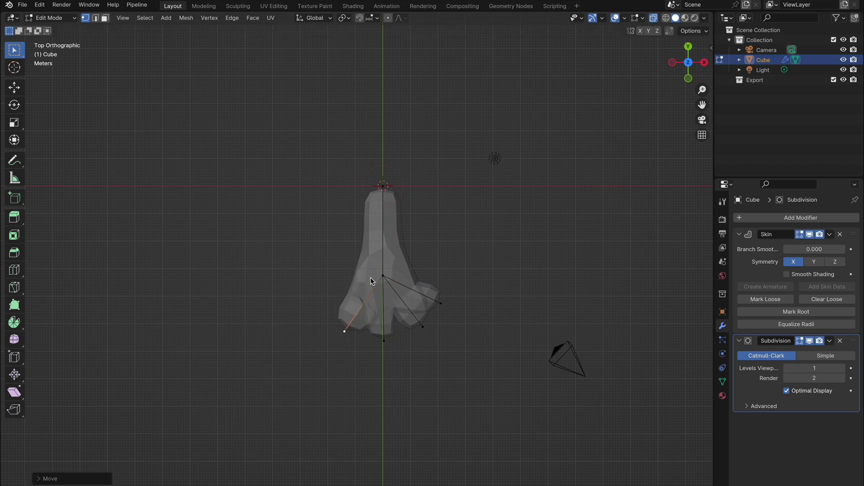
key("e")
left_click(327, 275)
key("e")
left_click(282, 275)
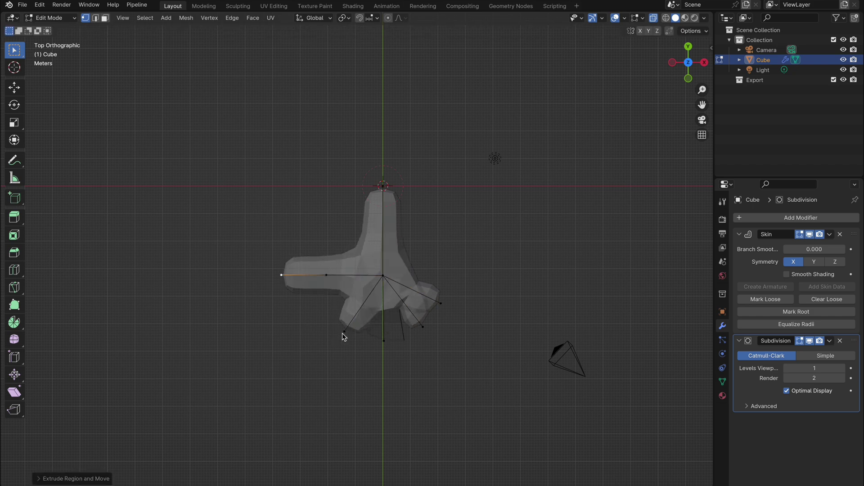
Extrude an outer segment from each of the four finger base vertices, continuing each finger's direction away from the palm
left_click(345, 331)
key("e")
left_click(302, 403)
left_click(384, 341)
key("e")
left_click(384, 421)
left_click(423, 327)
key("e")
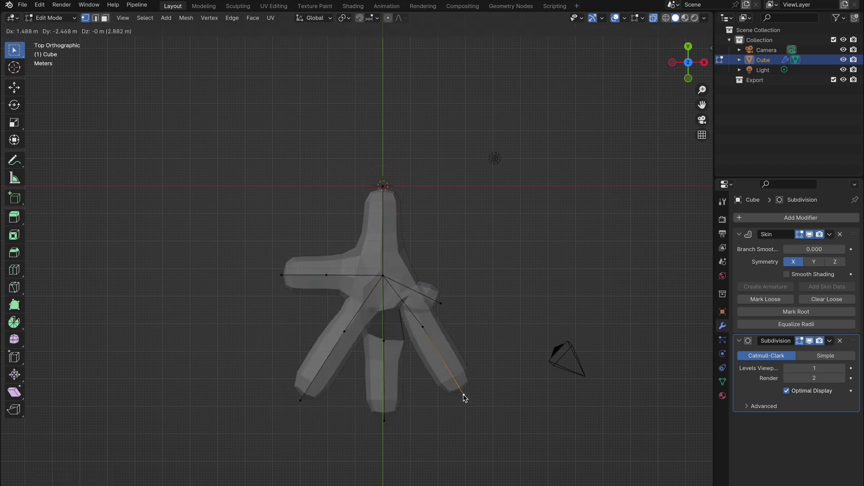
left_click(464, 395)
left_click(441, 303)
left_click(495, 338)
left_click(383, 275)
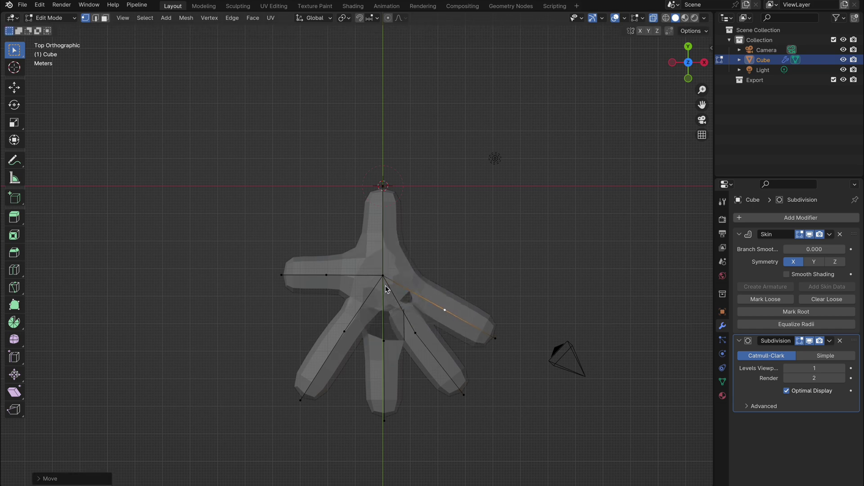
Enlarge the skin radius at the palm vertex and at the wrist vertex to thicken the palm
key("ctrl+a")
left_click(464, 232)
left_click(383, 185)
key("ctrl+a")
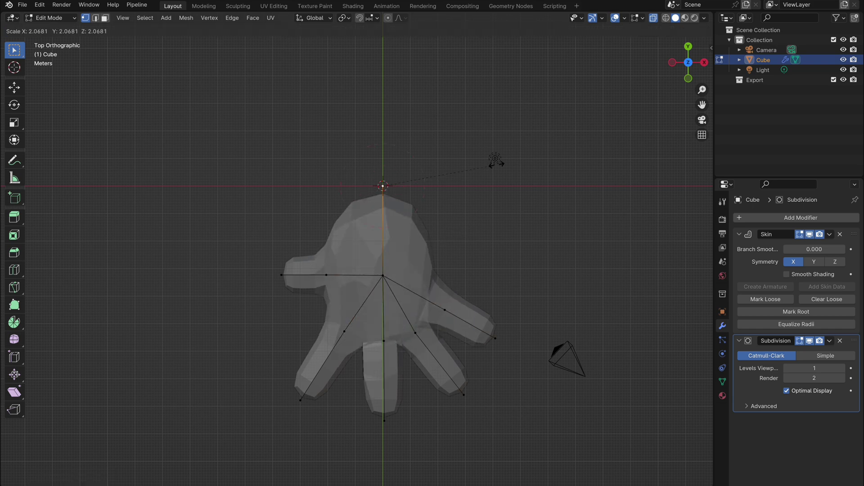
left_click(495, 163)
Move the thumb's tip vertex outward along the X axis to lengthen the thumb
left_click(281, 275)
key("g")
key("x")
left_click(259, 275)
Shift the middle finger's base vertex slightly along Y and move its tip outward along Y to lengthen the finger
left_click(384, 341)
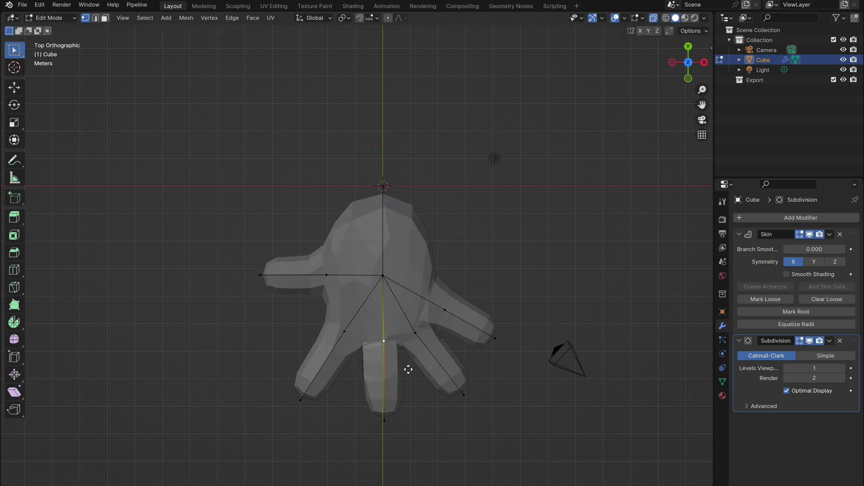
key("g")
key("y")
left_click(407, 370)
left_click(385, 421)
key("g")
key("y")
left_click(385, 466)
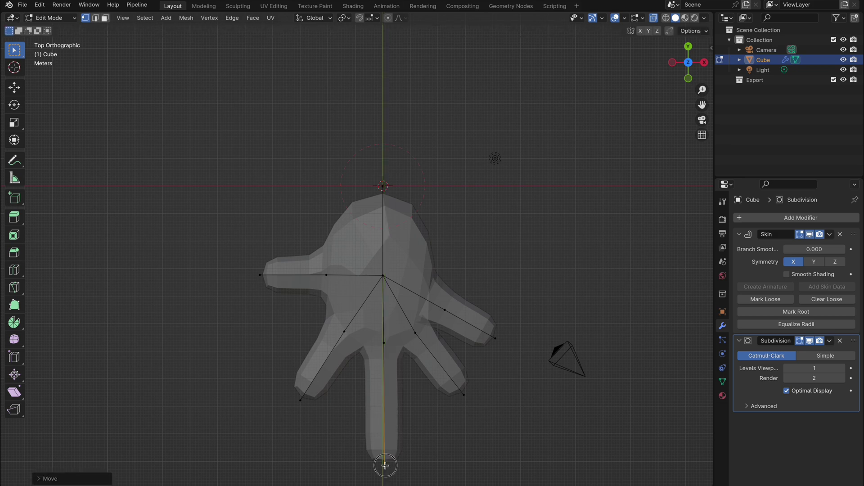
Move the index and ring fingertip vertices outward in the fingers' directions to lengthen both fingers
left_click(300, 401)
left_click(291, 435)
left_click(464, 395)
key("g")
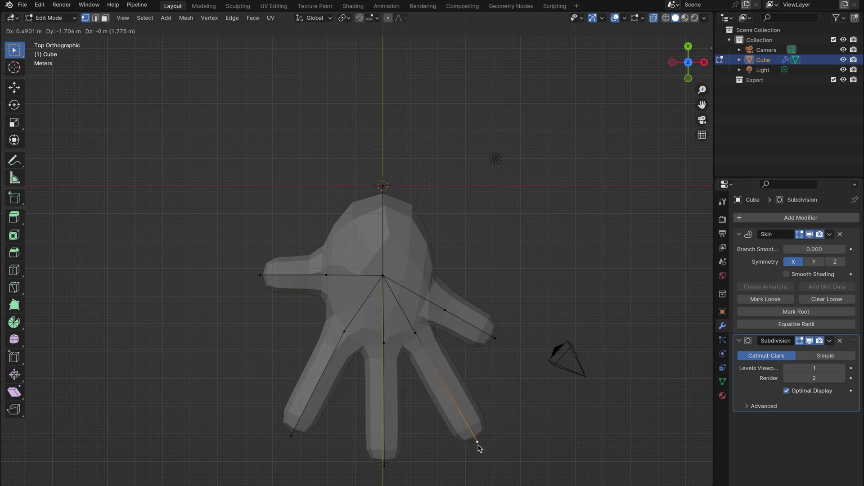
left_click(474, 438)
Move the little finger's tip outward toward -Y and its base closer to the palm, and nudge the ring finger's base vertex
left_click(494, 340)
key("g")
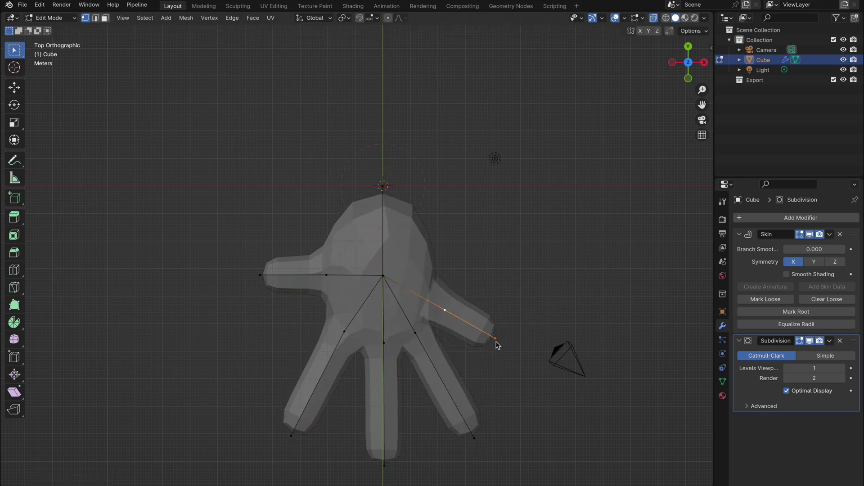
left_click(506, 382)
left_click(445, 310)
key("g")
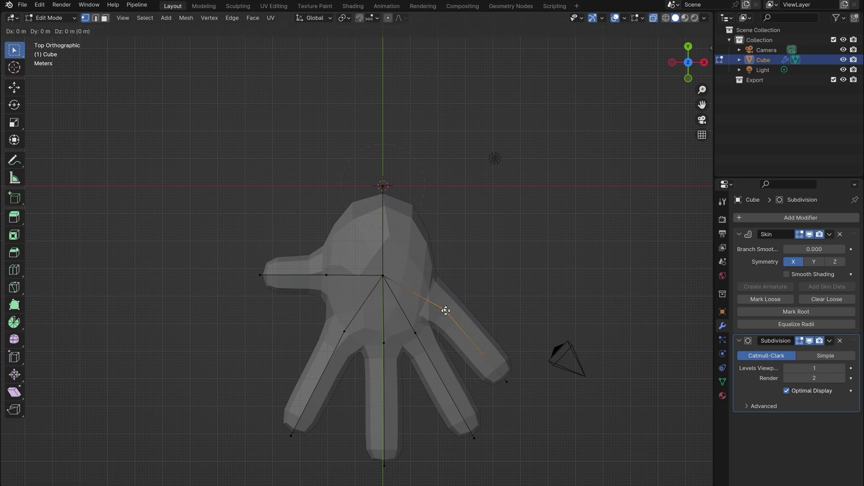
left_click(434, 306)
left_click(417, 332)
key("g")
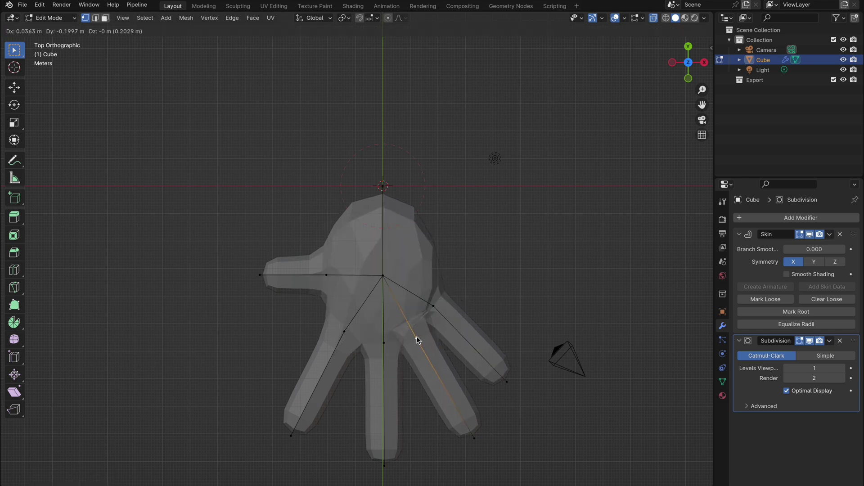
left_click(417, 333)
Return the hand to Object Mode and turn off the X-ray display
left_click(493, 282)
middle_click_drag(493, 282, 525, 236)
key("Tab")
left_click(653, 19)
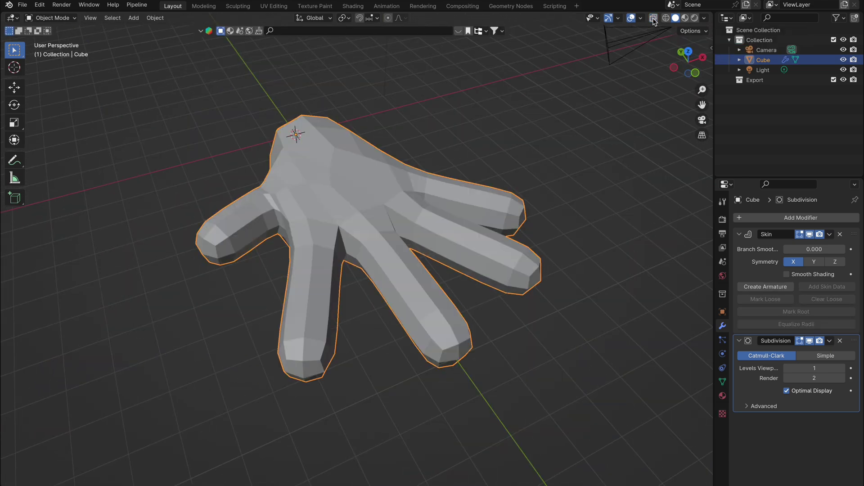
Set the Subdivision modifier's viewport level to 2
left_click(458, 161)
middle_click_drag(450, 163, 478, 162)
left_click(481, 211)
left_click(842, 368)
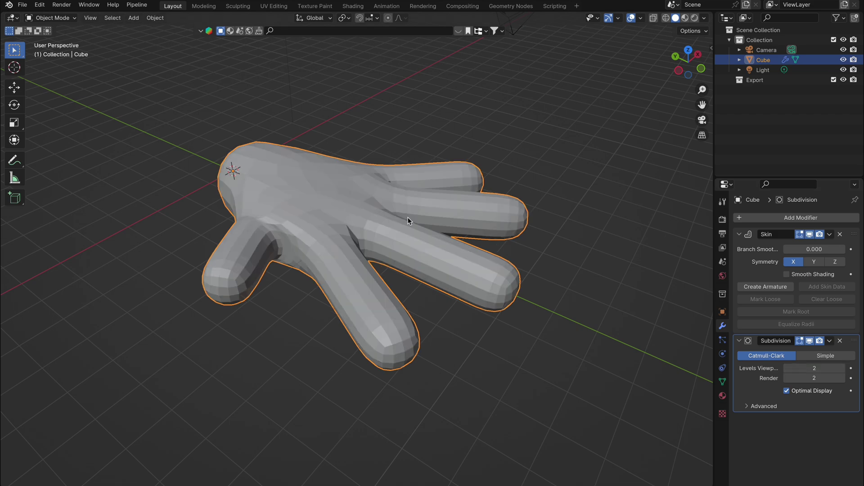
Apply the Skin modifier and the Subdivision modifier to the hand mesh
left_click(829, 234)
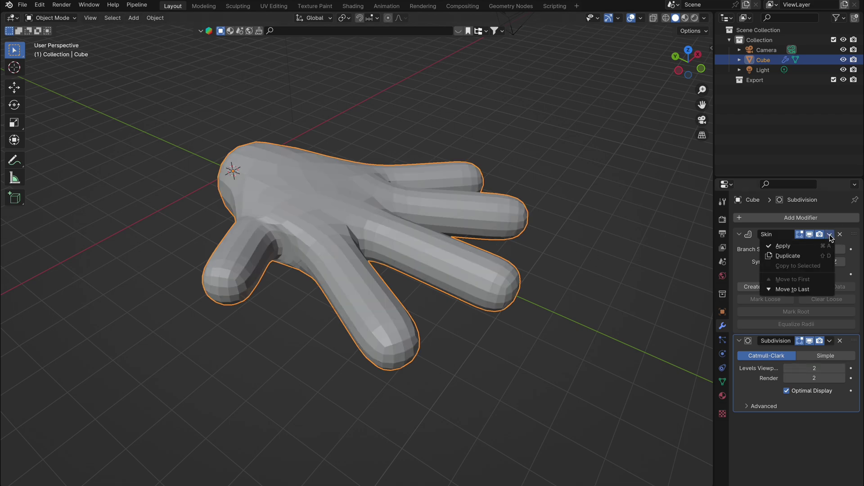
left_click(807, 247)
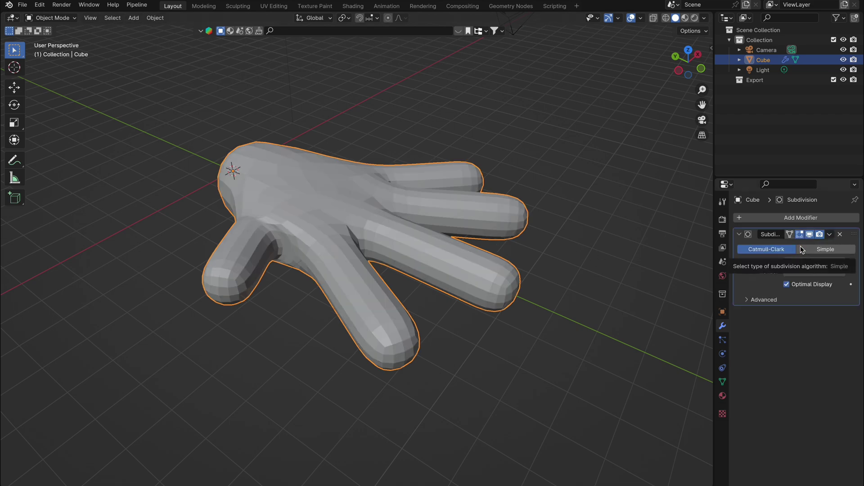
key("super+a")
Add a single-bone armature at the wrist origin, working from the top view
scroll(336, 222, "right", 10)
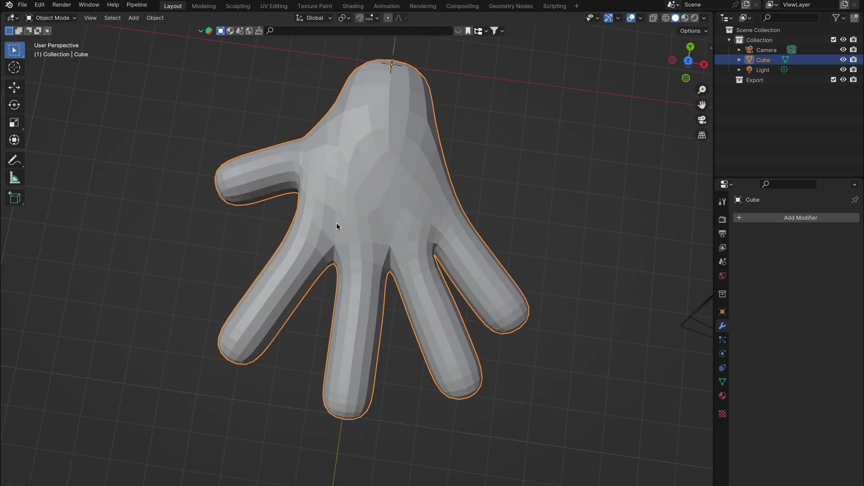
left_click(688, 61)
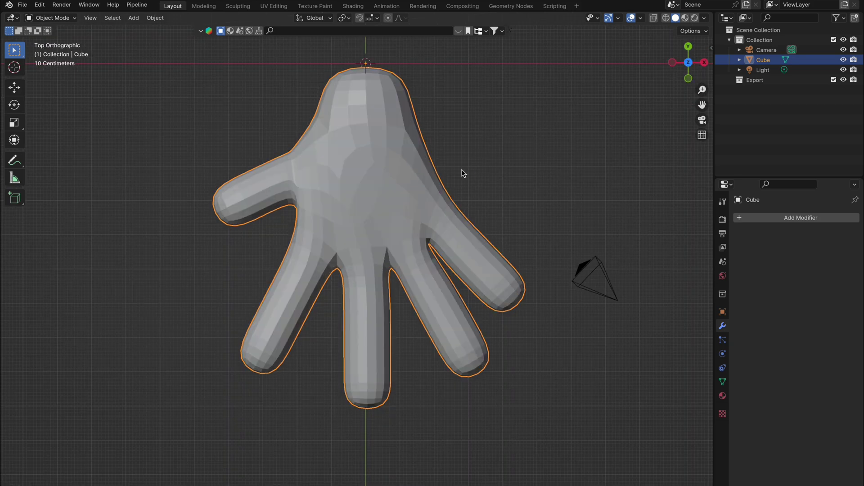
scroll(462, 173, "down", 2)
key("shift+a")
mouse_move(430, 256)
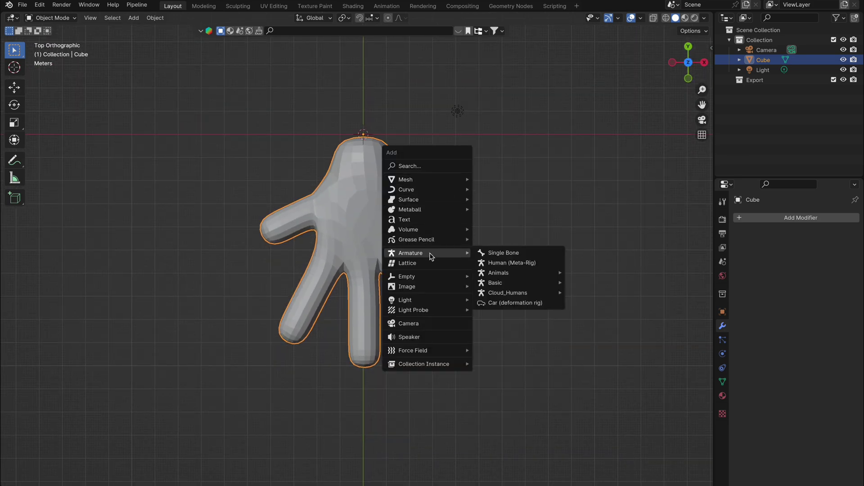
left_click(508, 253)
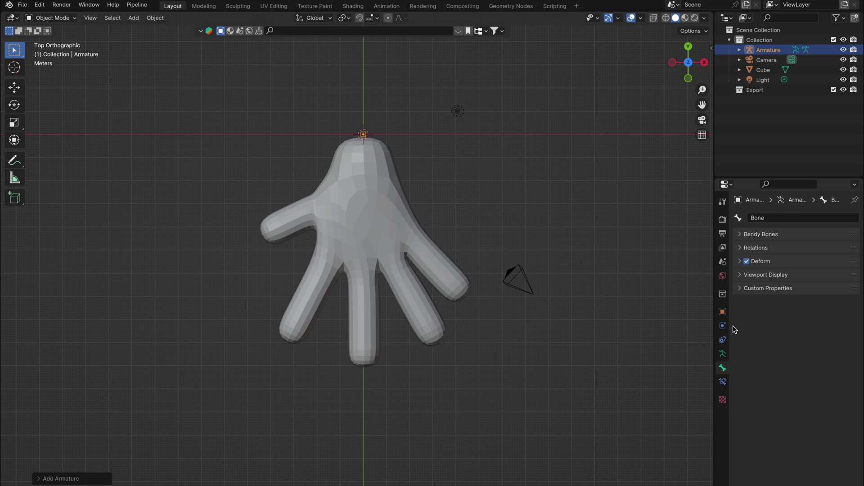
Set the armature's viewport display to In Front
left_click(723, 356)
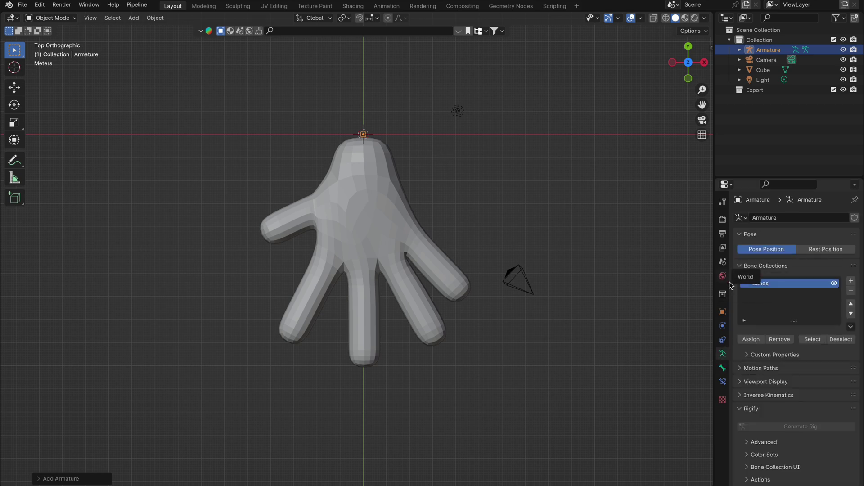
left_click(742, 383)
left_click(786, 443)
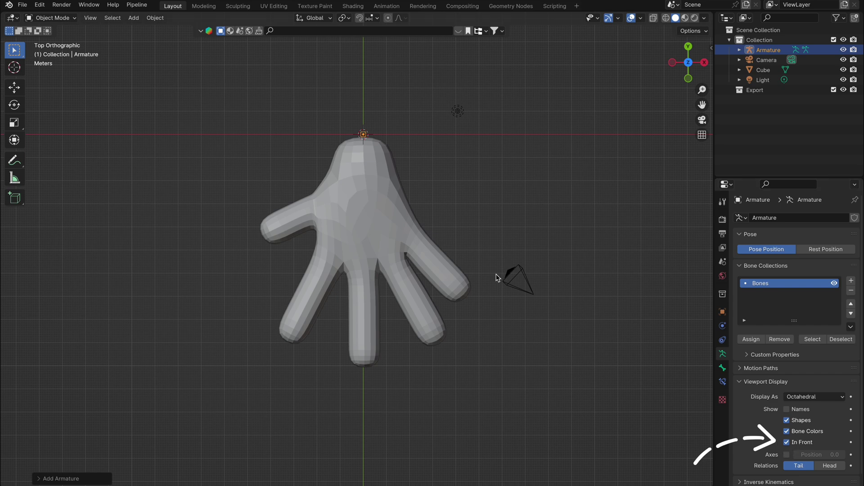
Rotate the armature about the X axis to lie along the hand and scale it up to reach from wrist into palm
key("r")
key("x")
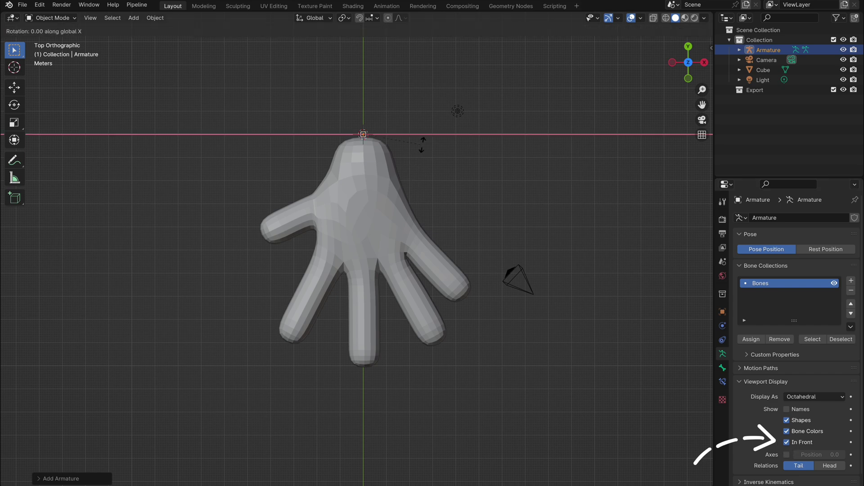
key("Return")
key("s")
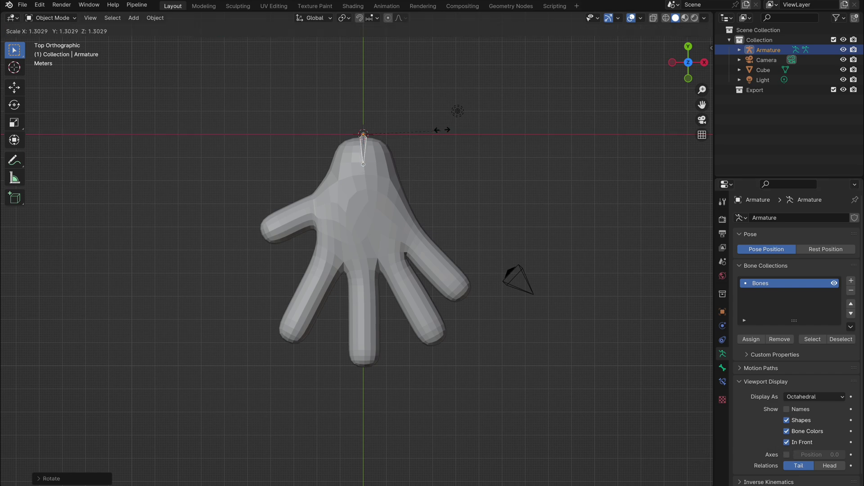
key("Return")
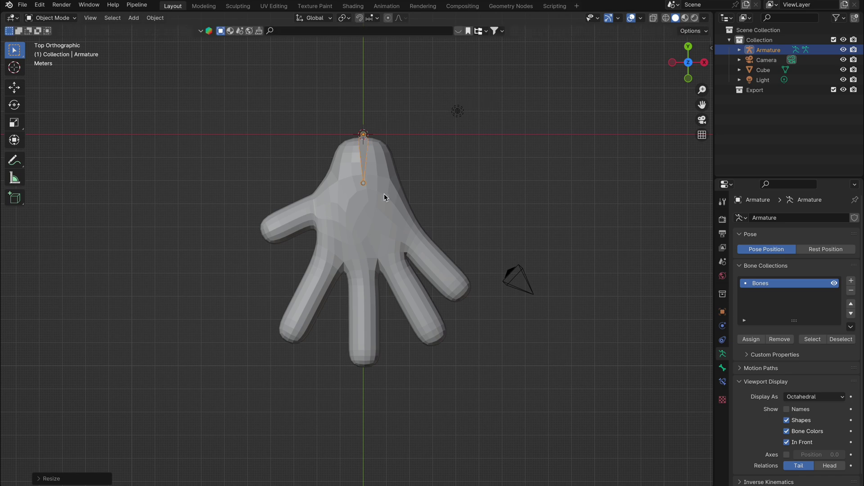
In the armature's Edit Mode, extrude bones from the wrist bone's tip to the thumb base and the index finger base
key("Tab")
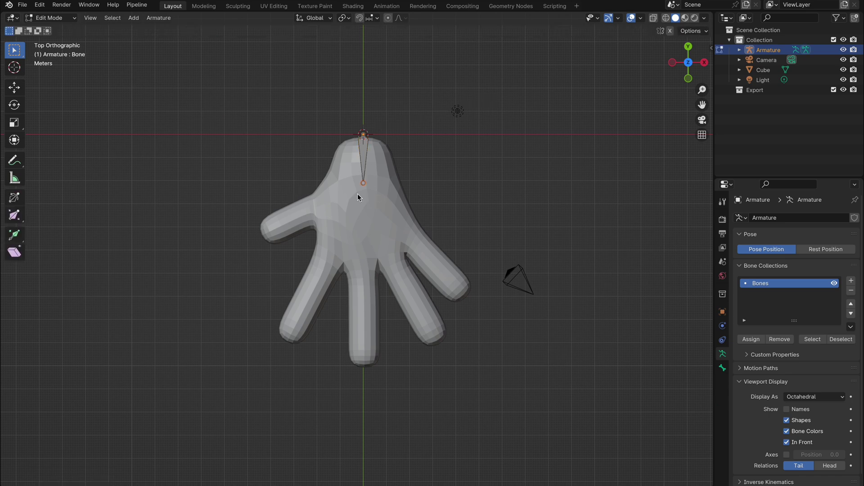
left_click(58, 18)
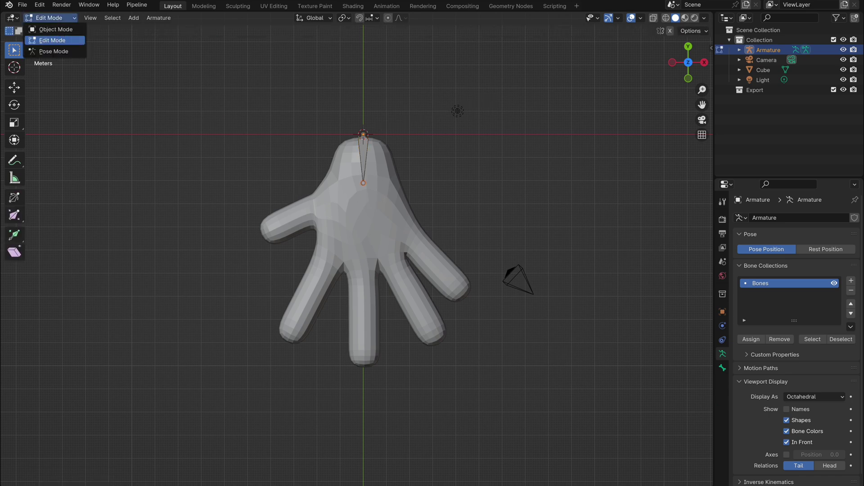
key("e")
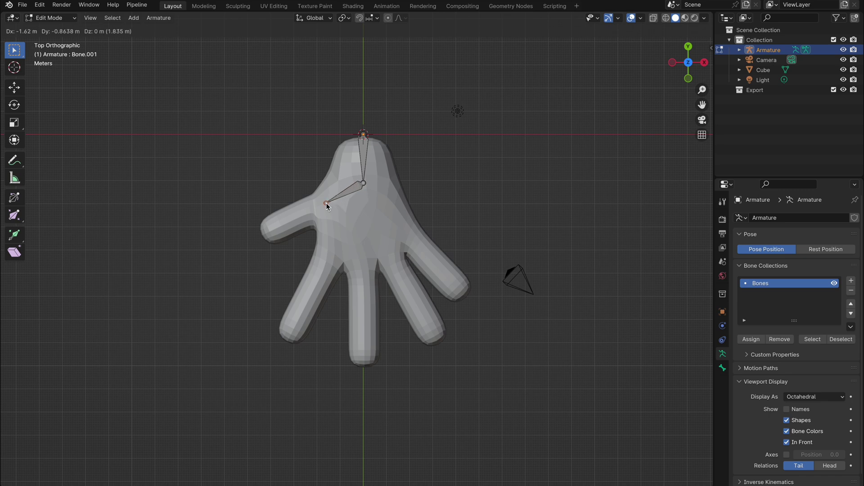
left_click(321, 206)
left_click(364, 182)
key("e")
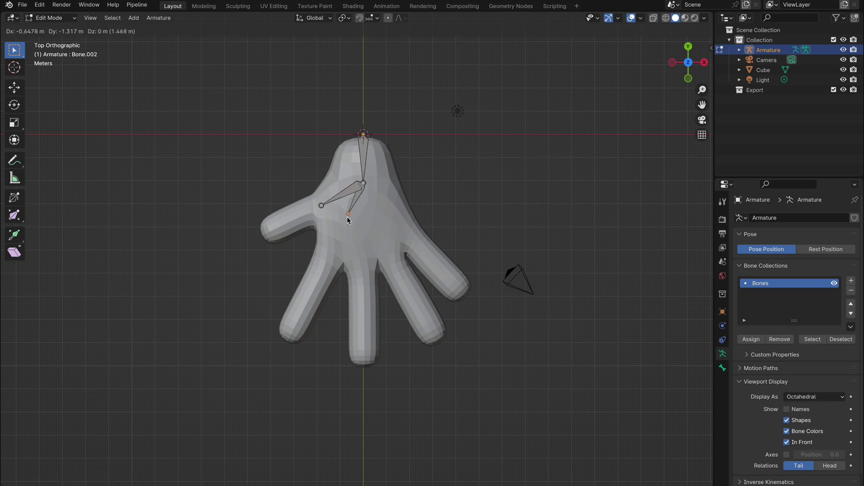
left_click(336, 241)
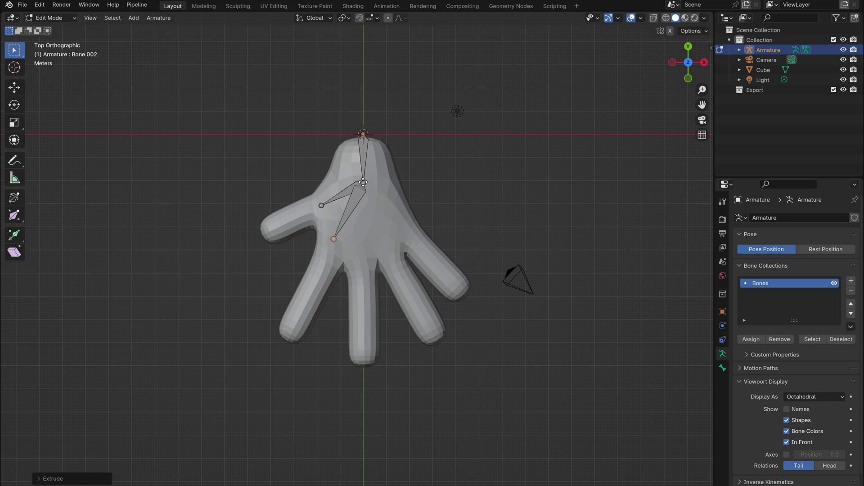
Extrude three more palm bones from the wrist bone's tip to the bases of the middle, ring and little fingers
left_click(364, 182)
key("e")
left_click(359, 246)
left_click(364, 184)
key("e")
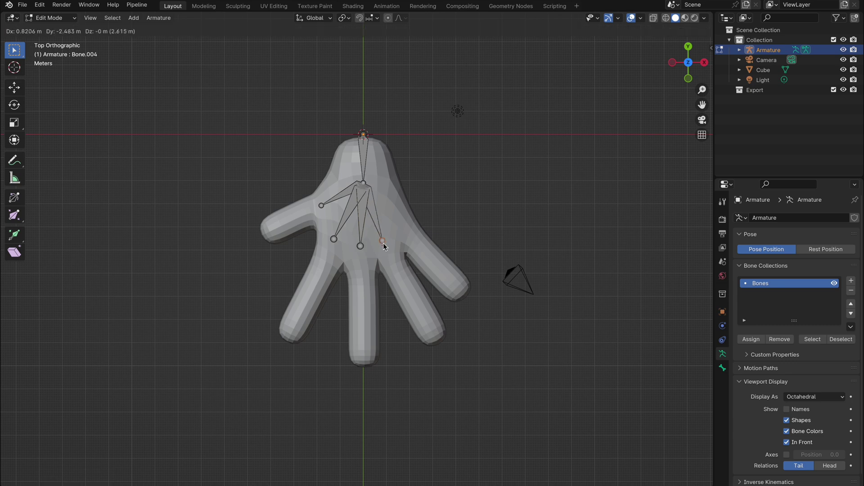
left_click(385, 244)
left_click(363, 184)
key("e")
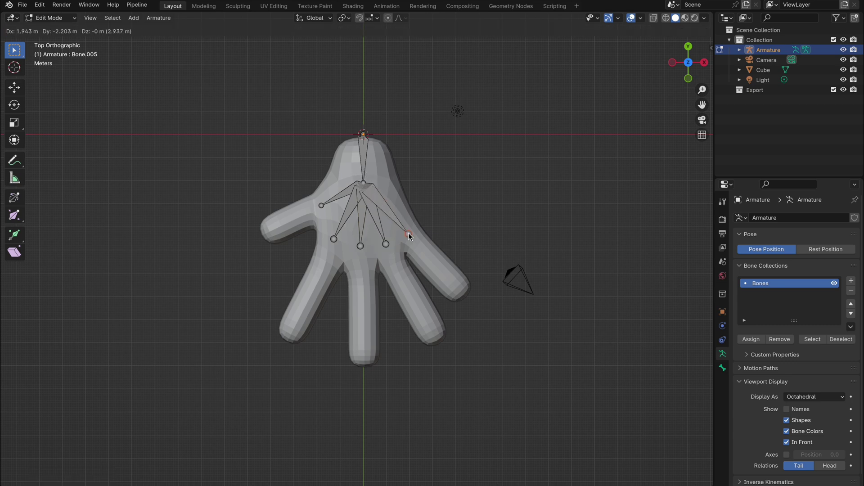
left_click(406, 234)
Extrude two bones along the thumb to its tip, plus a third beyond the tip as the IK controller
left_click(321, 206)
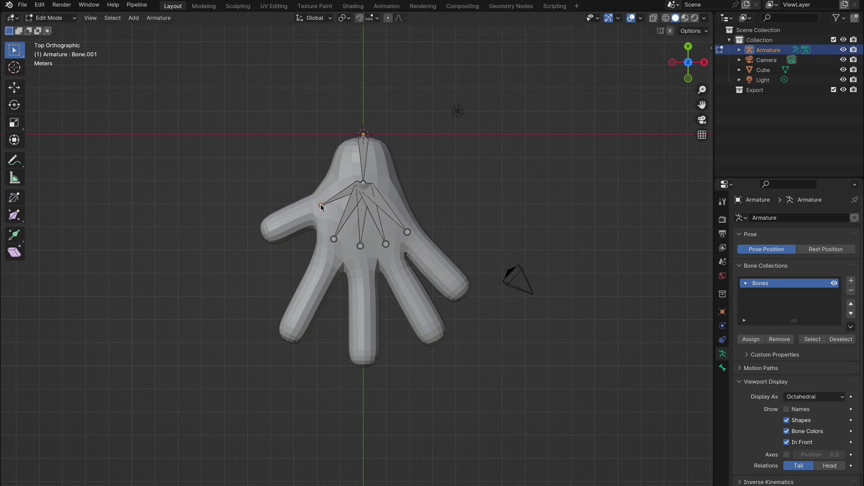
key("e")
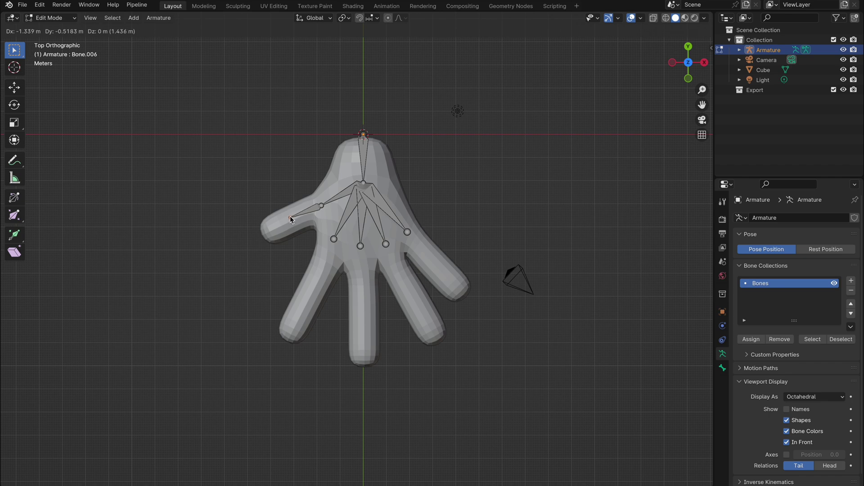
left_click(290, 218)
key("e")
left_click(265, 234)
key("e")
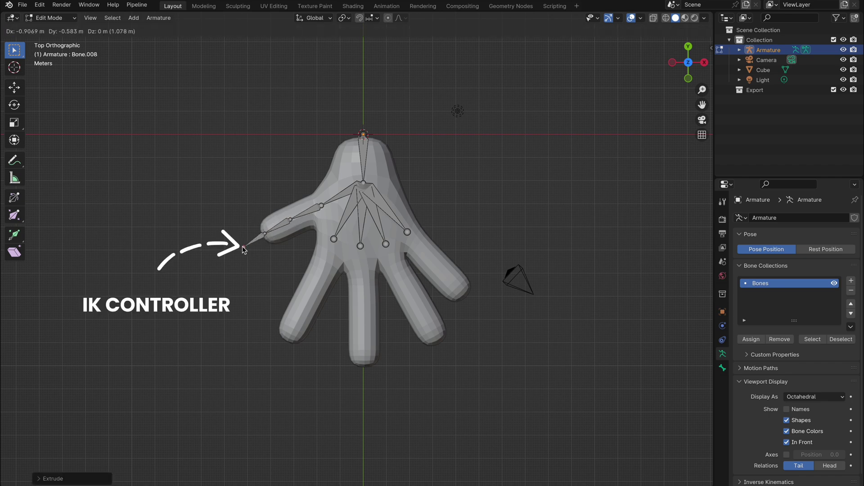
left_click(248, 243)
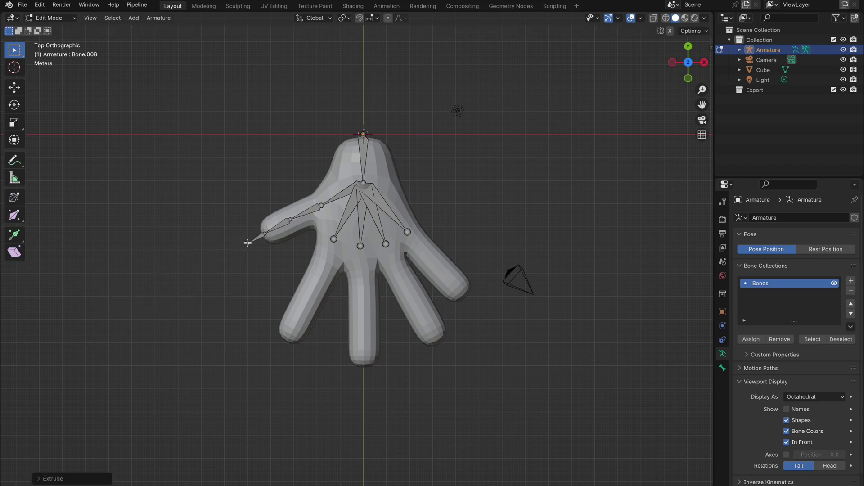
Extrude three bones along the index finger to its tip, plus a fourth beyond the tip as the IK controller
left_click(333, 239)
key("e")
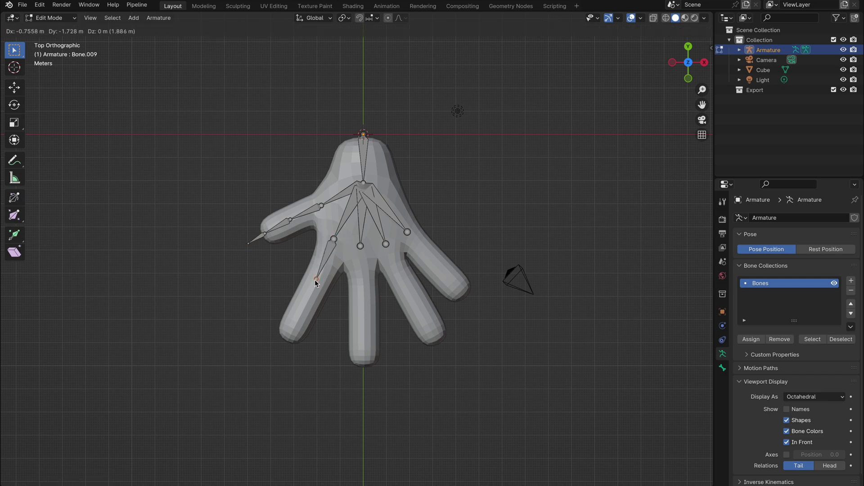
left_click(311, 291)
key("e")
left_click(297, 318)
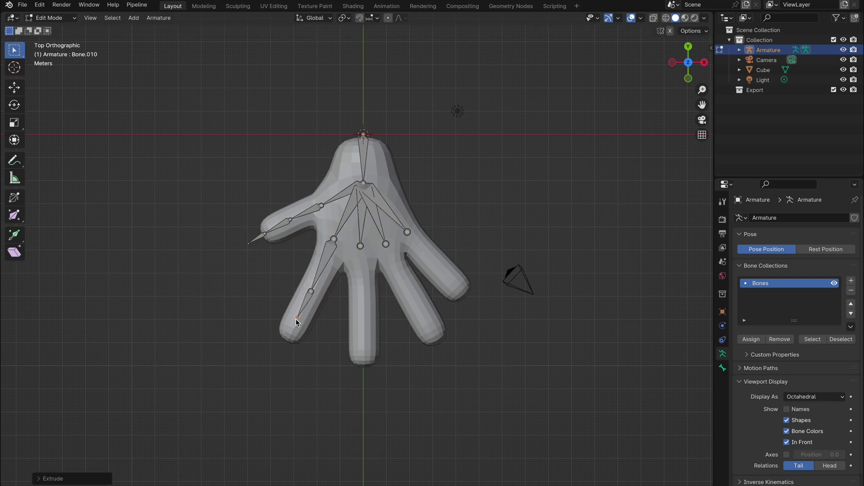
key("e")
left_click(287, 339)
key("e")
left_click(276, 358)
Extrude three bones along the middle finger to its tip, plus a fourth beyond the tip as the IK controller
left_click(361, 245)
key("e")
left_click(363, 299)
key("e")
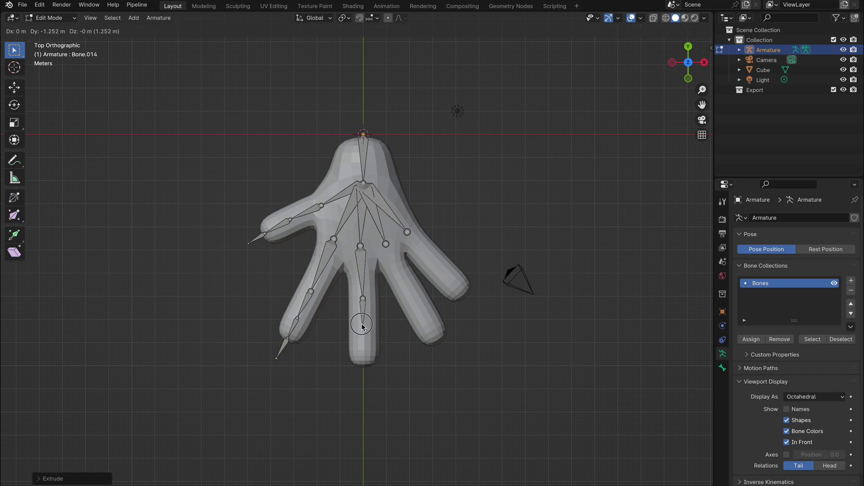
left_click(363, 328)
left_click(382, 329)
key("g")
left_click(382, 338)
left_click(382, 351)
key("g")
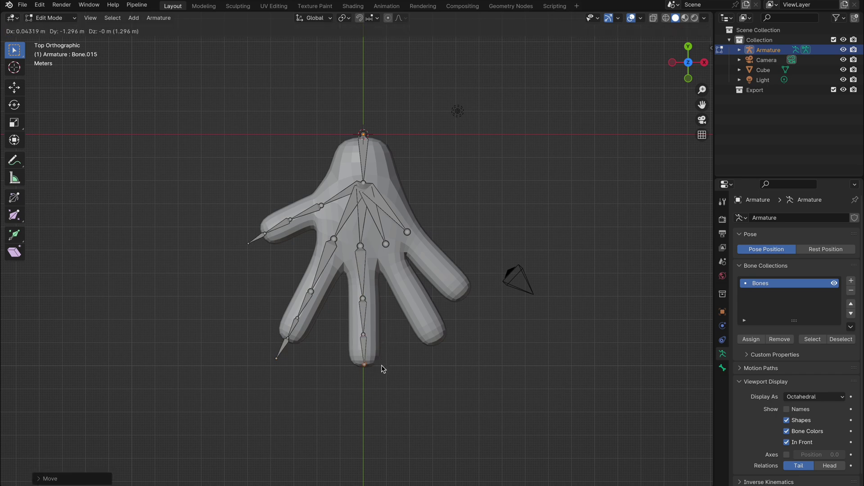
left_click(381, 365)
key("e")
left_click(381, 391)
Extrude the ring finger's bone chain to the fingertip, plus another bone beyond the tip as the IK controller
left_click(426, 323)
key("e")
left_click(438, 343)
key("e")
left_click(450, 363)
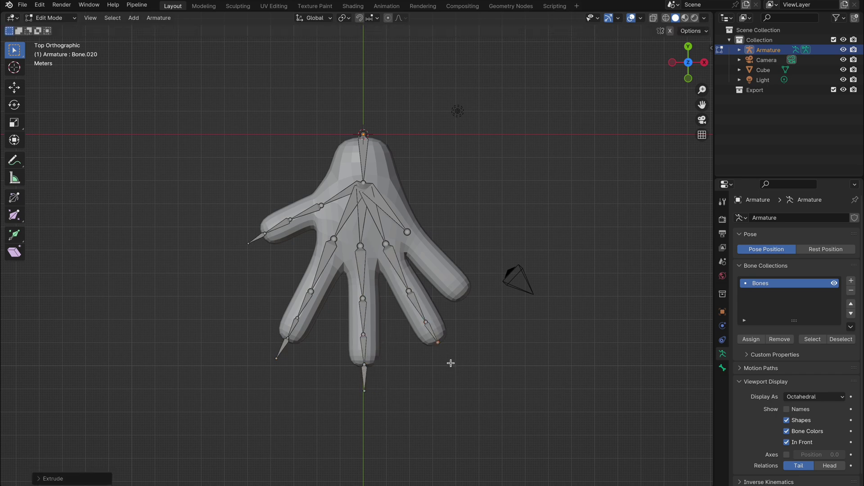
key("e")
middle_click_drag(463, 384, 550, 208)
key("KP_7")
Extrude three bones along the little finger to its tip, plus a fourth beyond the tip as the IK controller
left_click(408, 232)
key("e")
left_click(439, 269)
key("e")
left_click(454, 286)
key("e")
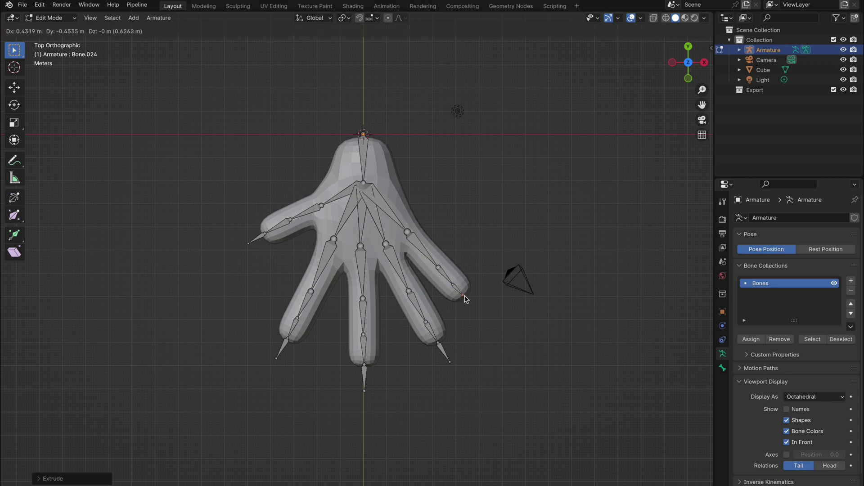
left_click(480, 313)
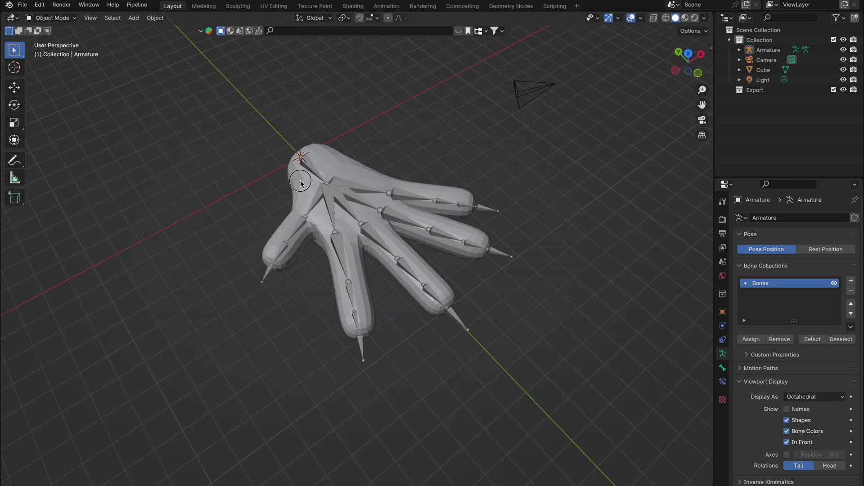
In Object Mode, apply Shade Smooth to the hand mesh
left_click(302, 182)
right_click(303, 181)
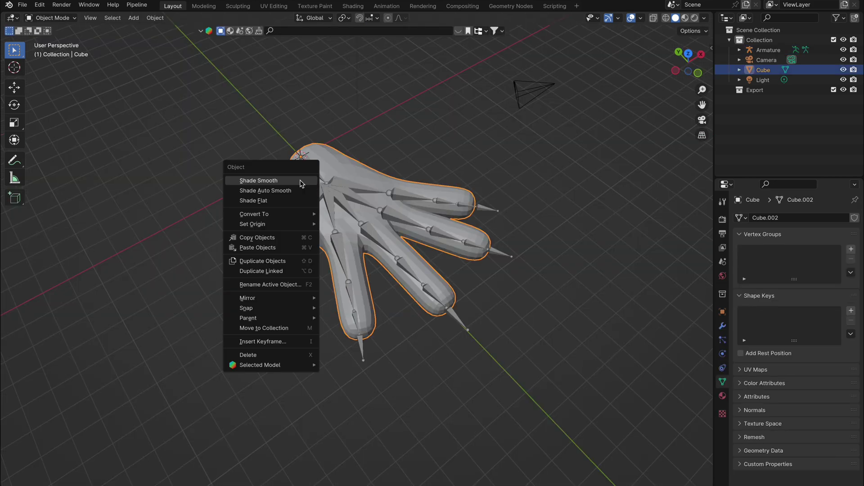
left_click(301, 181)
left_click(258, 205)
middle_click_drag(258, 205, 272, 222)
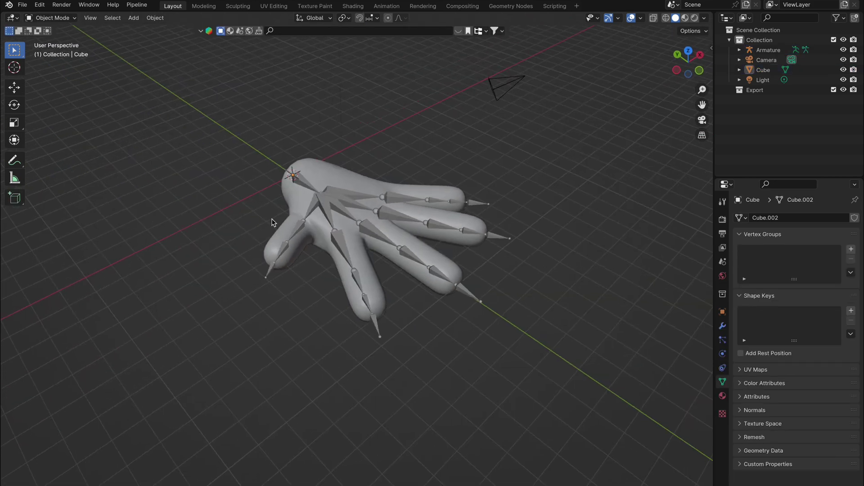
Parent the hand mesh to the armature using Armature Deform With Automatic Weights
left_click(298, 199)
left_click(305, 185, "shift")
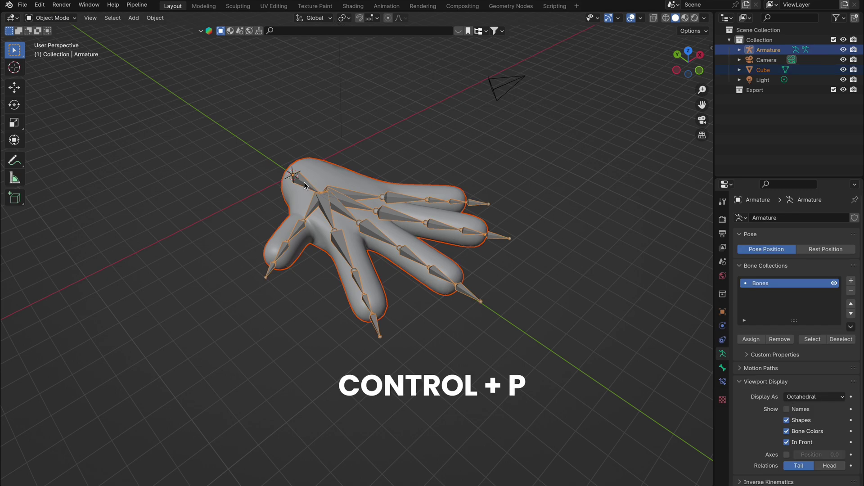
key("ctrl+p")
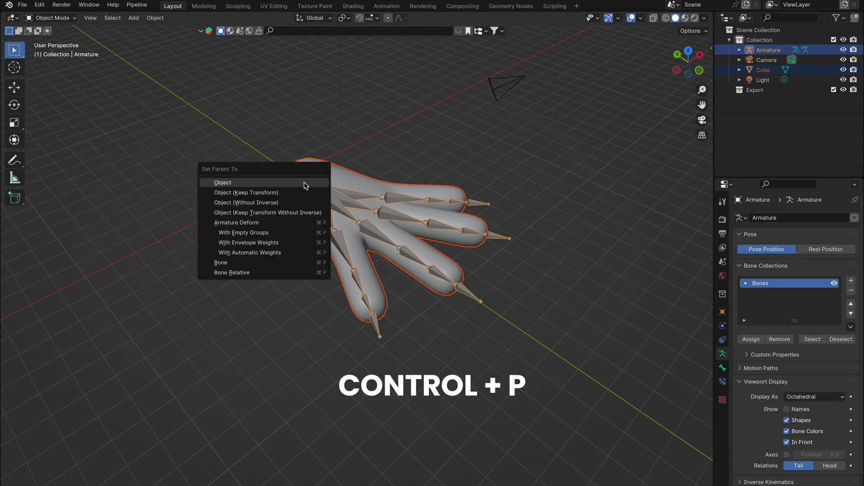
left_click(266, 253)
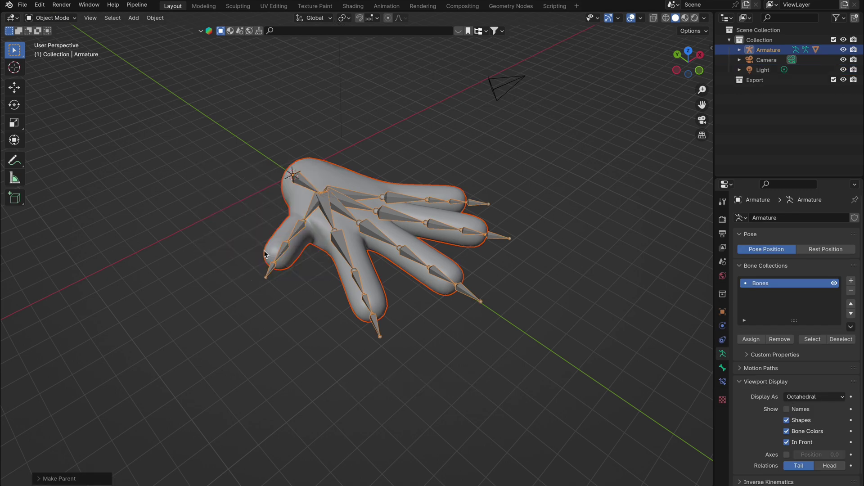
In Pose Mode, test the rig by rotating the middle finger's palm bone and moving the wrist bone, undoing the changes
left_click(301, 181)
left_click(52, 18)
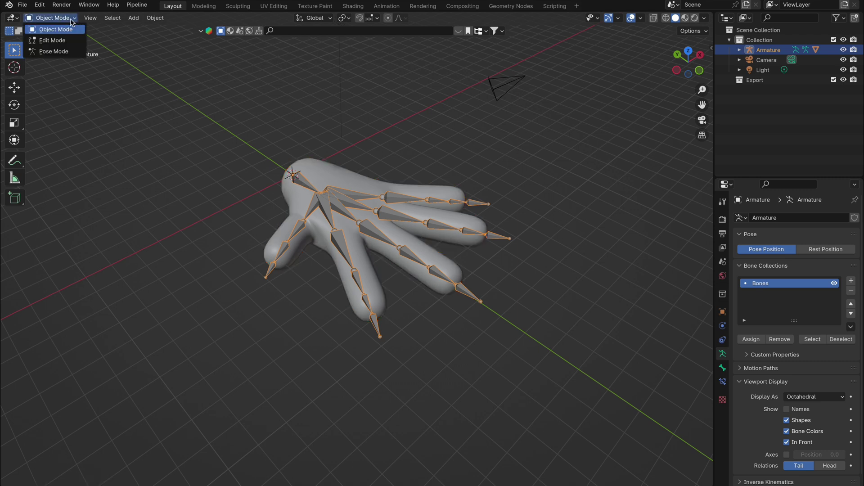
left_click(60, 54)
left_click(305, 187)
key("r")
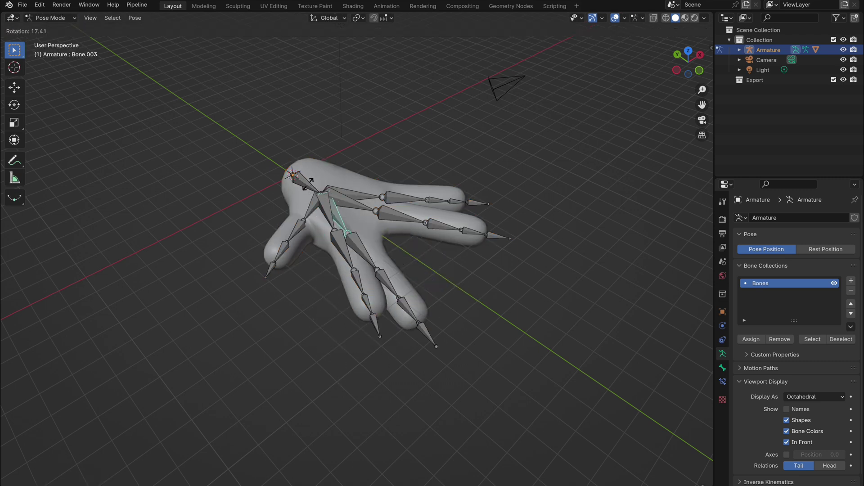
left_click(310, 189)
key("ctrl+z")
left_click(303, 187)
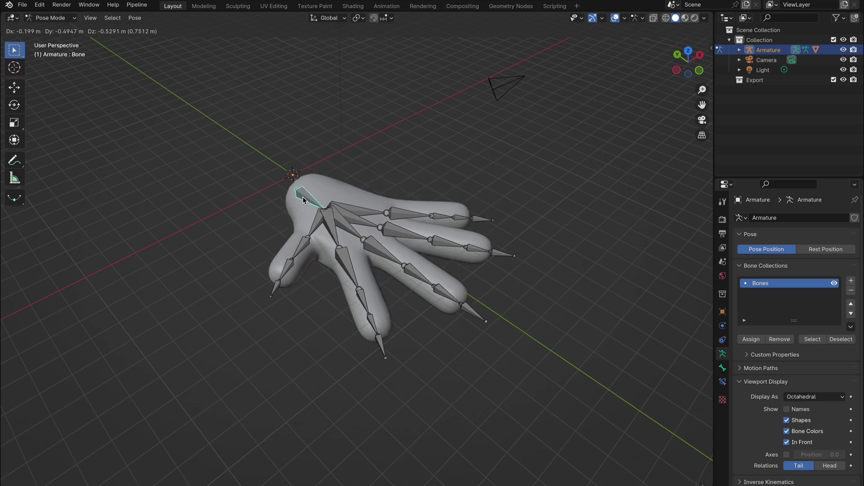
Test the finger deformation by rotating the middle finger's middle bone and its fingertip bone
left_click(411, 260)
key("r")
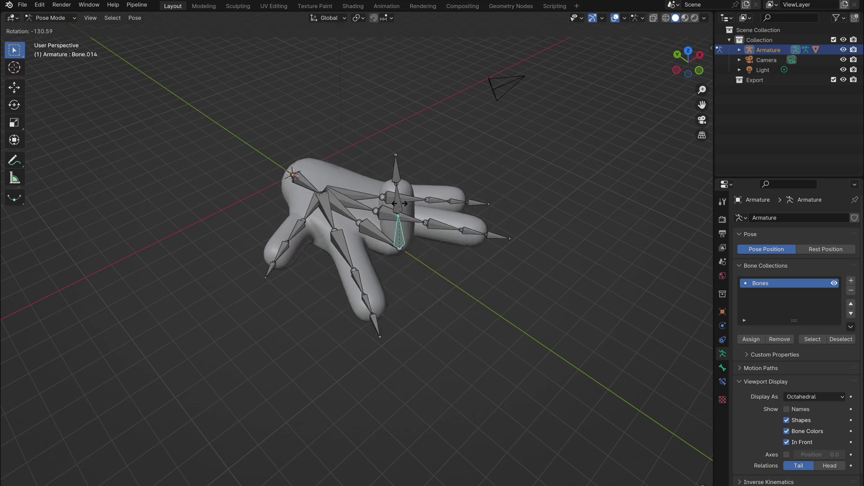
left_click(427, 312)
left_click(427, 312)
key("r")
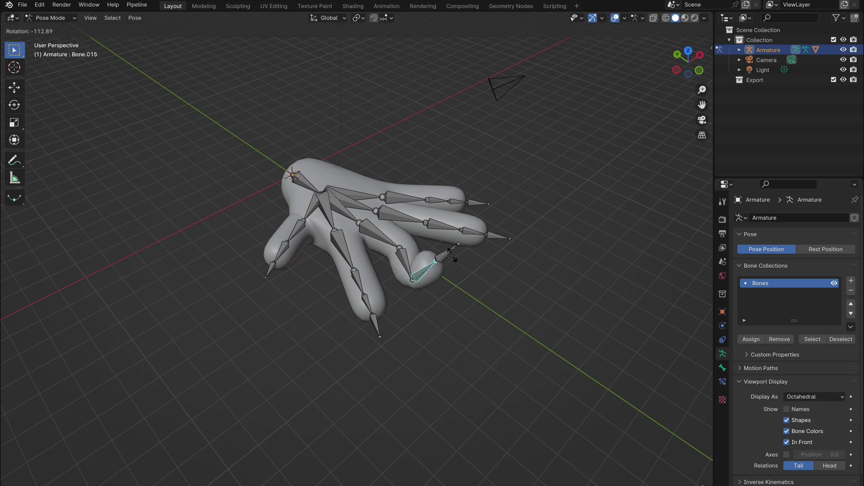
left_click(452, 300)
Select all bones and clear all their pose transforms
key("a")
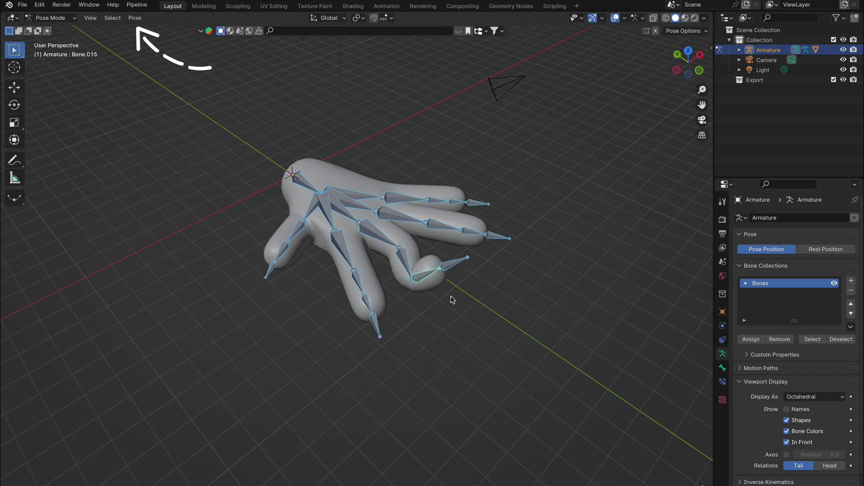
left_click(135, 18)
mouse_move(160, 39)
left_click(259, 43)
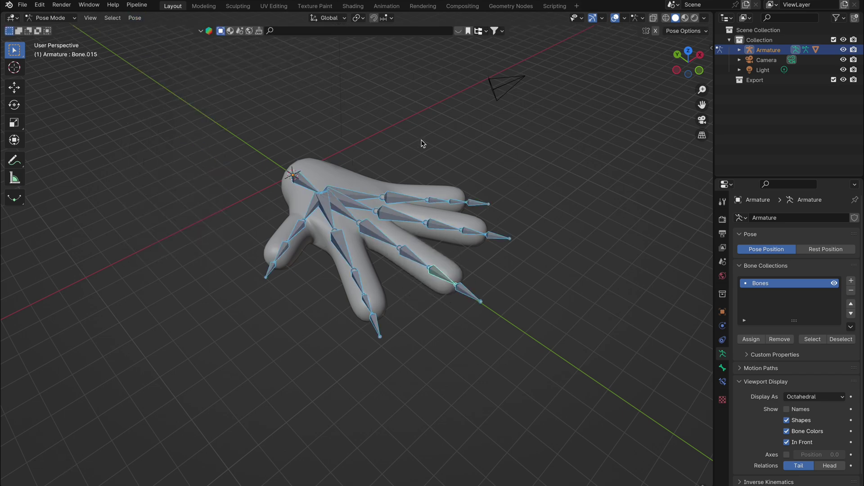
In Edit Mode, select the five IK controller bones beyond the fingertips and clear their parent
key("Tab")
left_click(412, 162)
middle_click_drag(412, 162, 411, 166)
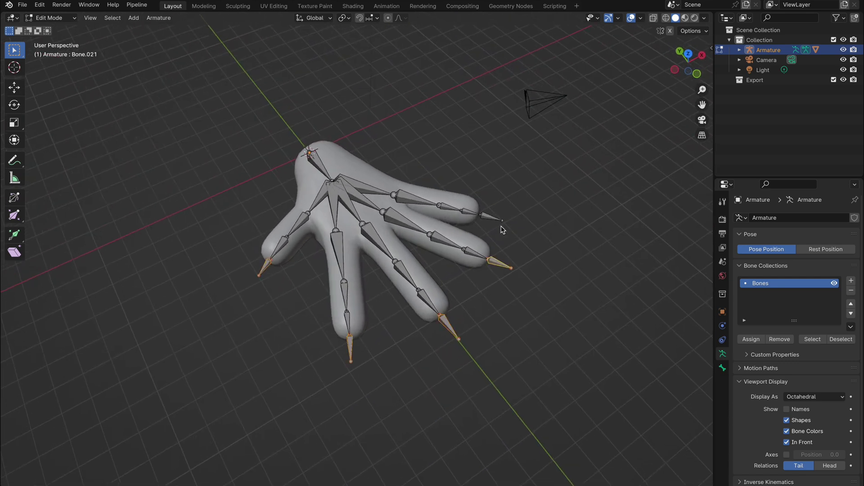
key("alt+p")
left_click(541, 216)
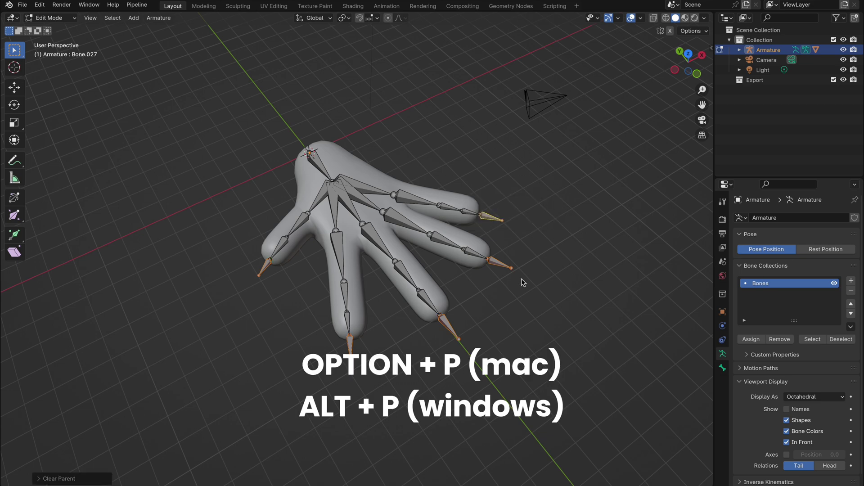
left_click(496, 264)
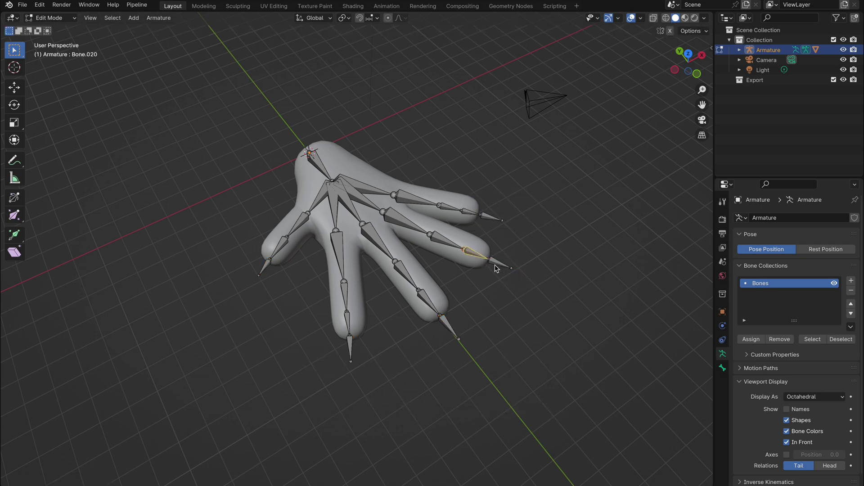
left_click(496, 267)
middle_click_drag(495, 299, 121, 35)
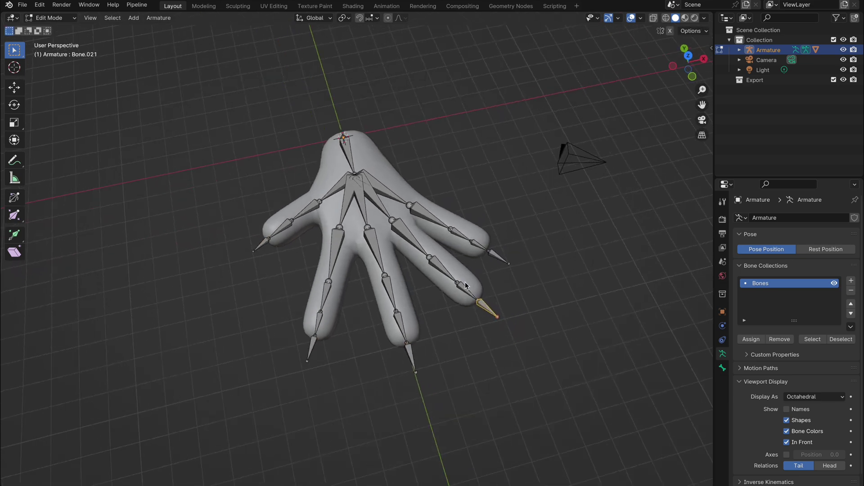
In Pose Mode, add an IK constraint to the thumb's tip bone, targeting the controller bone beyond it
left_click(50, 18)
left_click(51, 50)
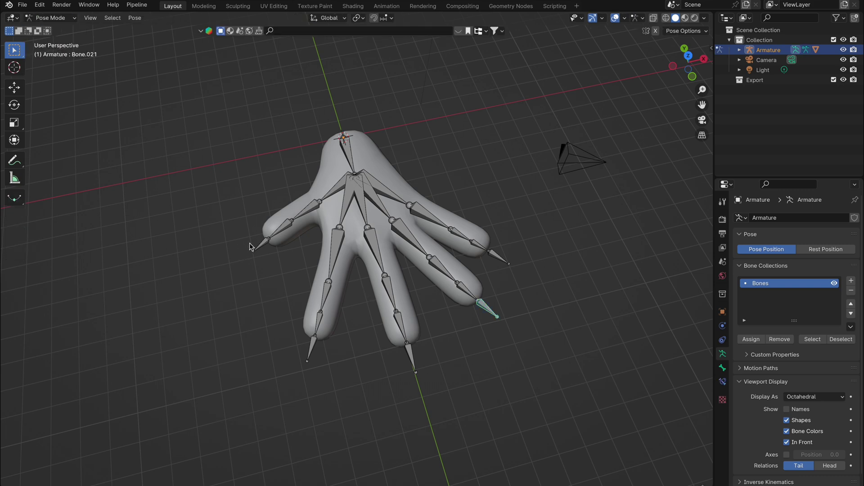
middle_click_drag(289, 295, 290, 275)
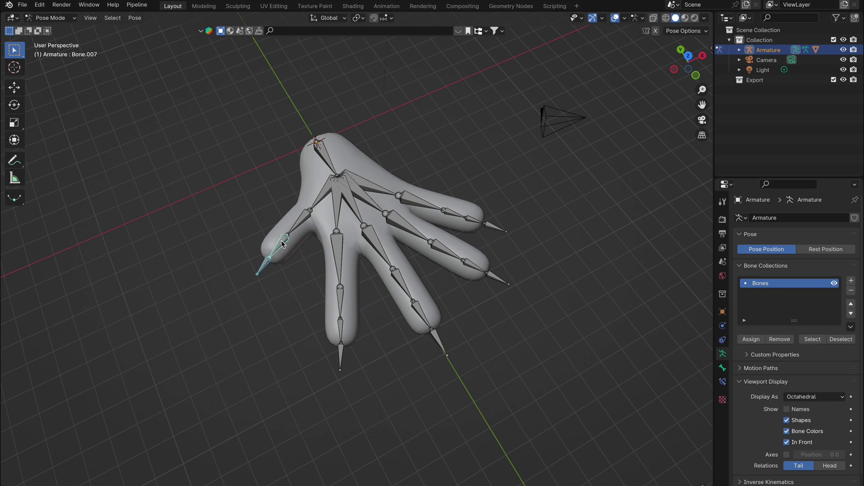
key("shift+i")
left_click(281, 243)
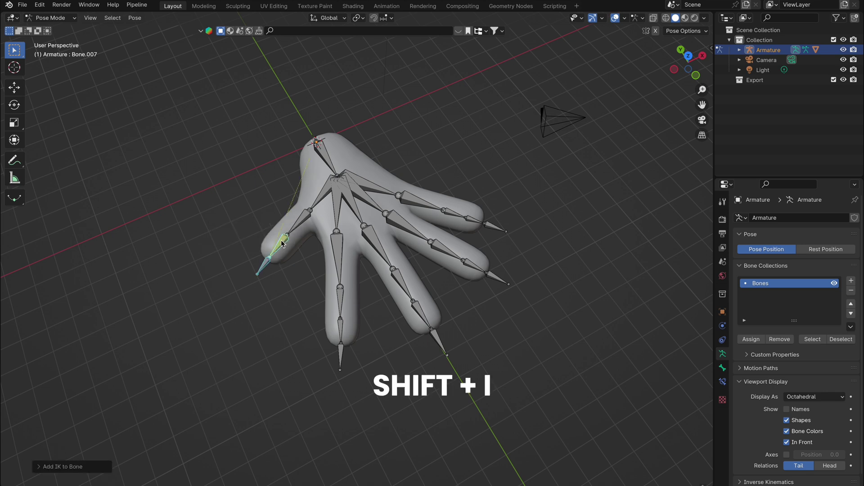
Add IK constraints to the tip bones of the index and middle fingers, each targeting its own controller bone
left_click(342, 350)
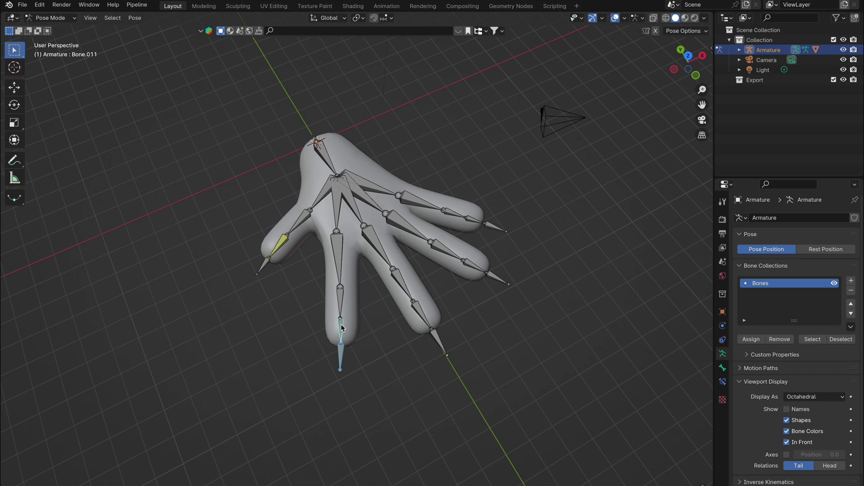
key("shift+i")
left_click(340, 325)
left_click(439, 341)
key("shift+i")
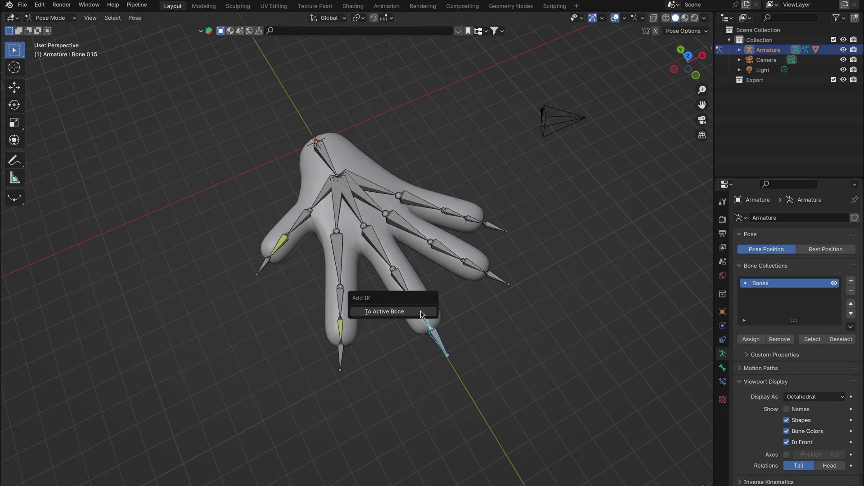
left_click(433, 319)
Add IK constraints to the tip bones of the ring and little fingers, each targeting its own controller bone
left_click(490, 275)
key("shift+i")
left_click(470, 265)
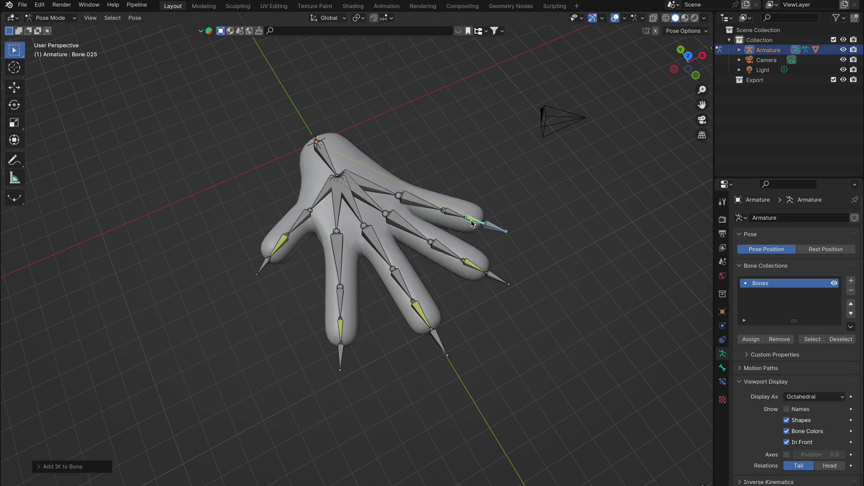
mouse_move(471, 224)
middle_mouse_down()
mouse_move(446, 225)
mouse_move(472, 224)
mouse_move(440, 251)
mouse_move(472, 224)
middle_mouse_up()
Test the IK rig by moving the wrist bone, and undo the move
left_click(282, 210)
key("g")
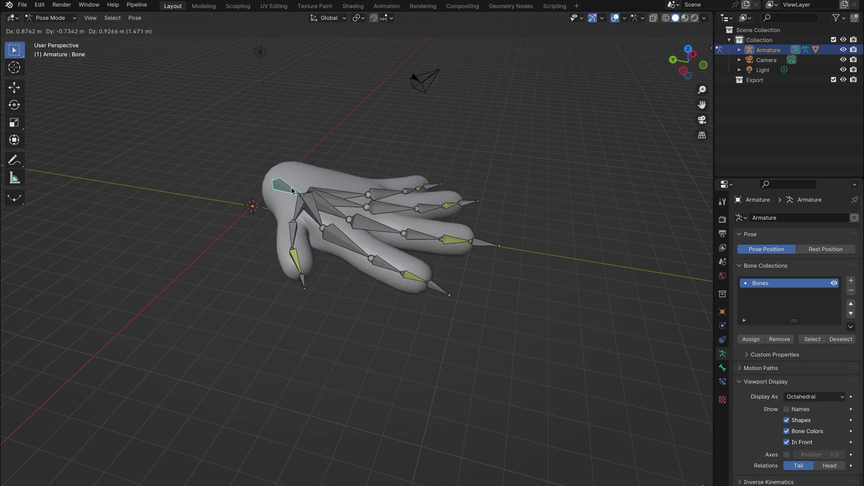
left_click(285, 200)
key("ctrl+z")
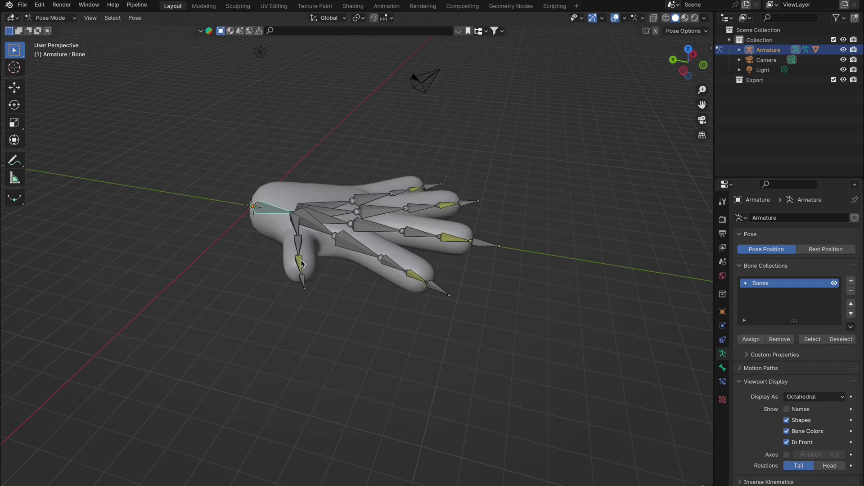
Show the viewport in wireframe and set the Chain Length of the thumb tip bone's IK constraint to 2
middle_click_drag(324, 270, 278, 242)
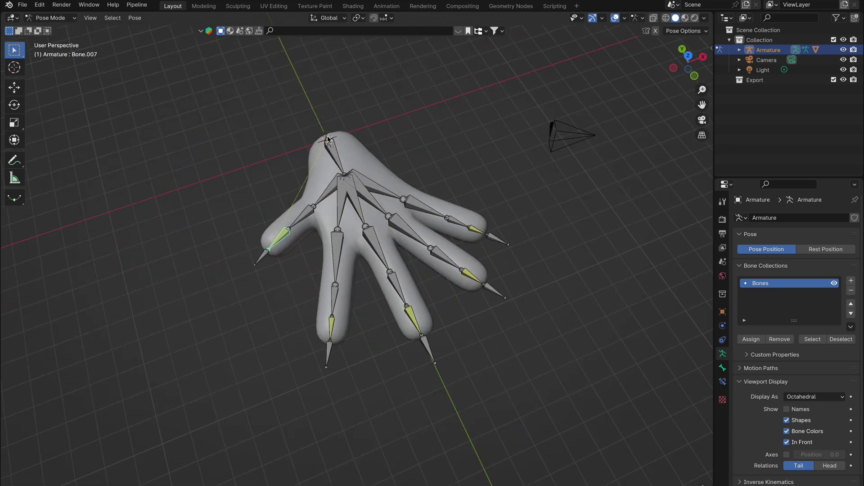
middle_click_drag(308, 227, 606, 342)
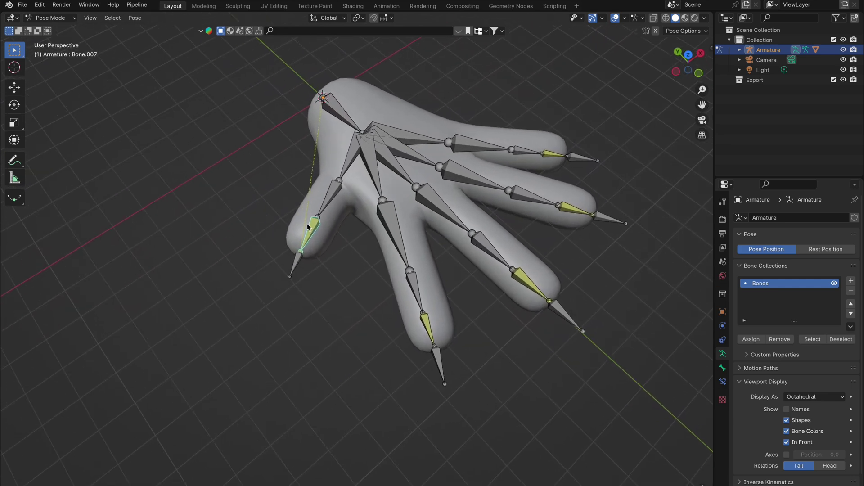
left_click(724, 383)
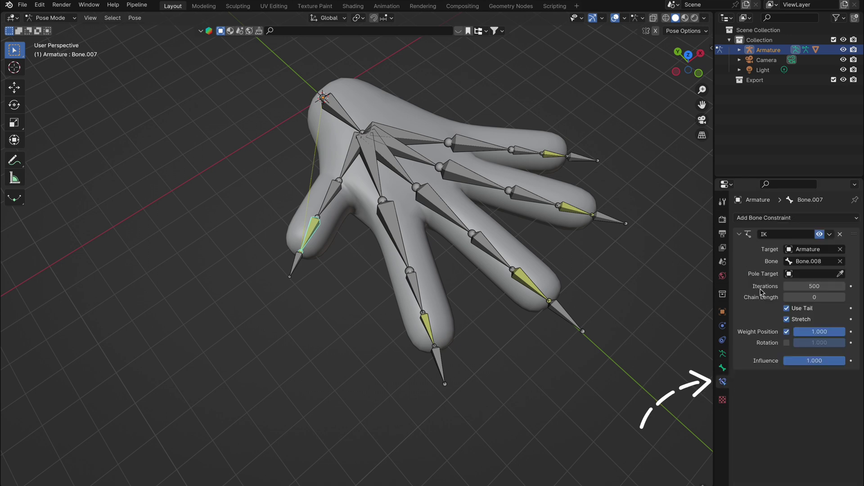
left_click(665, 18)
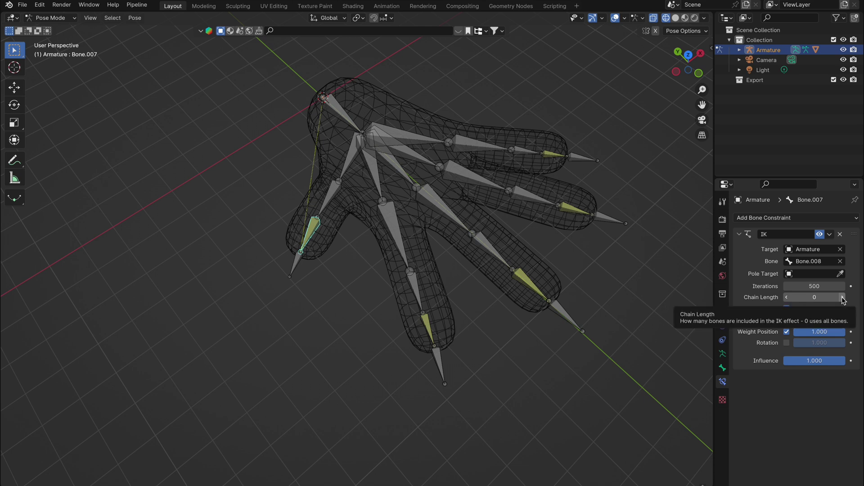
left_click(843, 297)
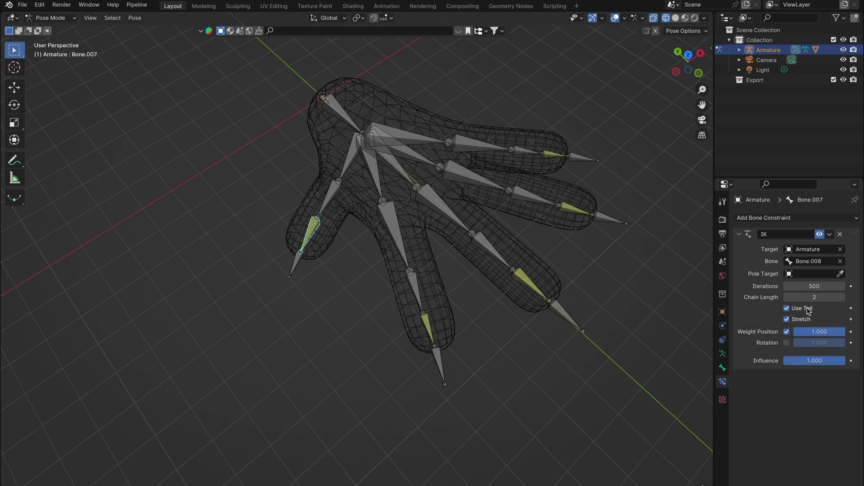
Set the IK Chain Length to 3 on the tip bones of the index, middle, ring and little fingers
left_click(429, 330)
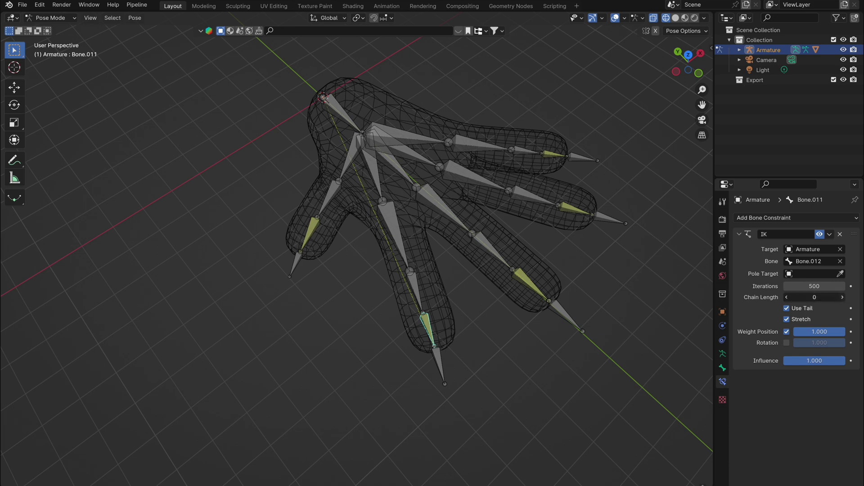
left_click(843, 297)
left_click(521, 278)
triple_click(842, 297)
left_click(574, 208)
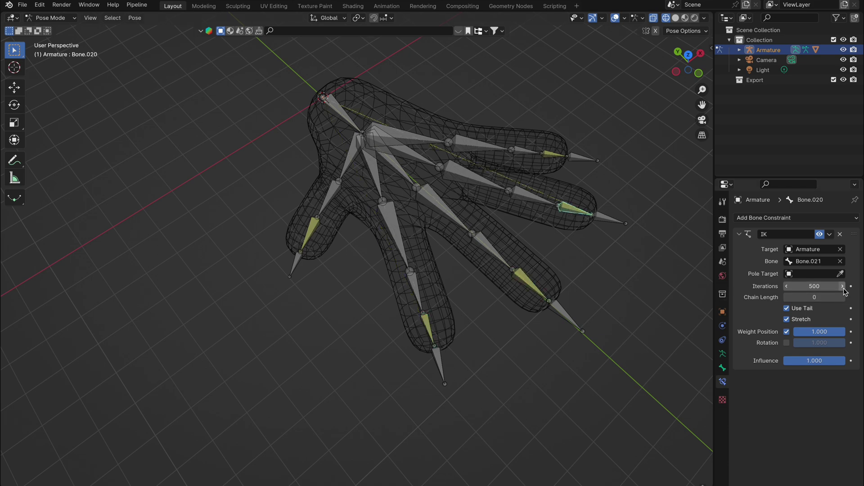
triple_click(843, 298)
left_click(554, 154)
triple_click(843, 298)
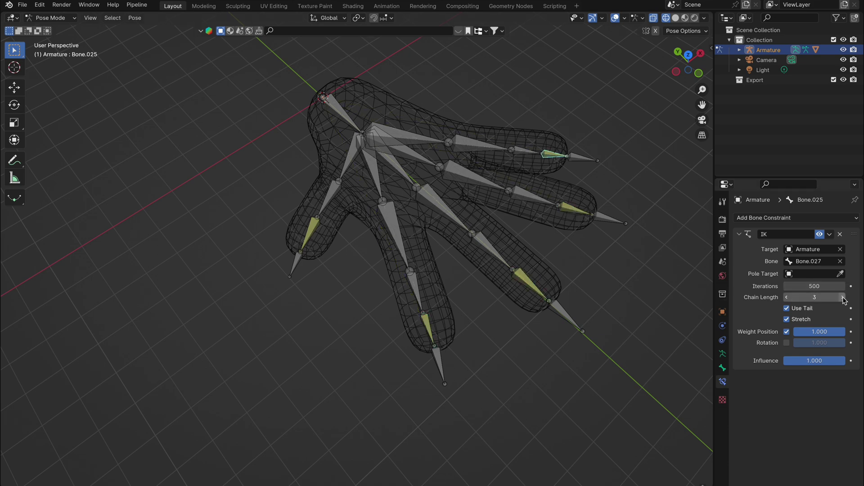
Test the new chain lengths by moving the wrist bone away and back, and switch the viewport to solid shading
left_click(338, 106)
key("g")
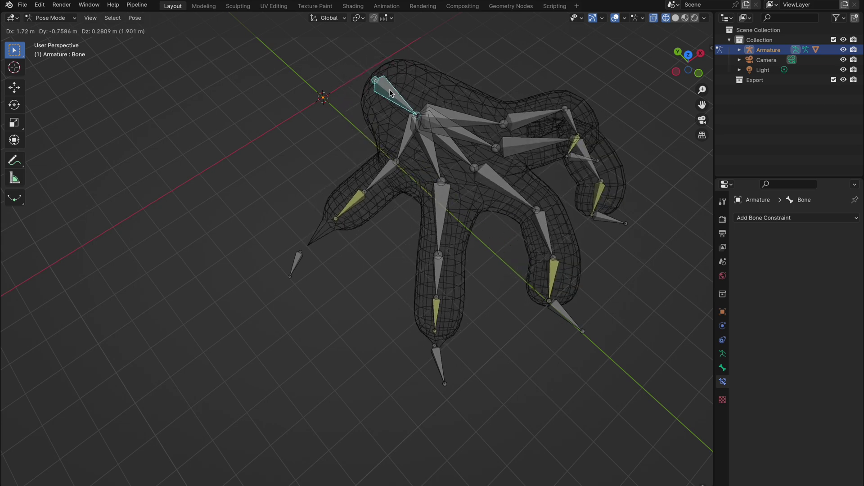
left_click(314, 101)
middle_click_drag(298, 131, 322, 107)
left_click(675, 18)
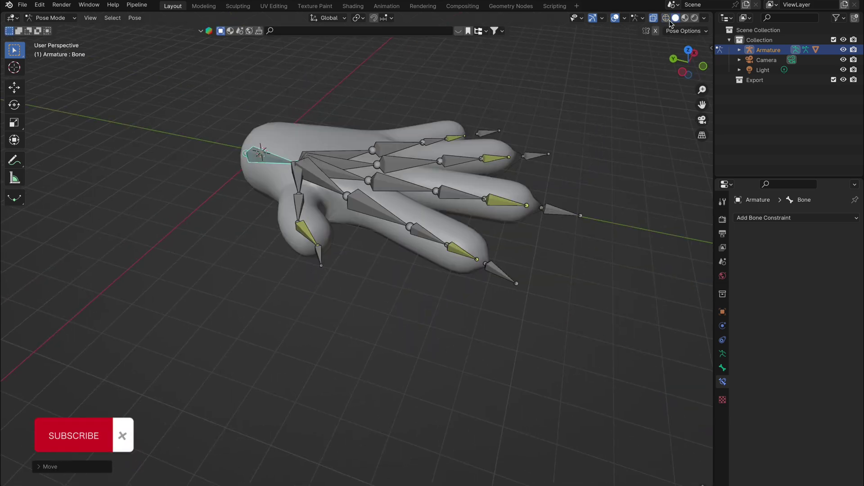
Test the finger bending by raising the wrist bone along Z, shifting it along Y, and lowering it below the finger controllers
key("g")
key("z")
left_click(364, 103)
key("g")
key("y")
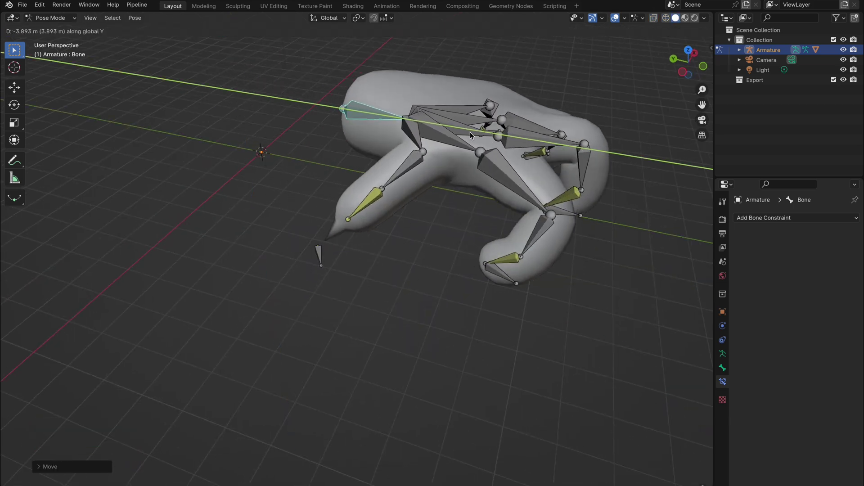
left_click(448, 131)
mouse_move(447, 132)
middle_mouse_down()
mouse_move(416, 115)
mouse_move(324, 135)
mouse_move(392, 157)
mouse_move(459, 122)
middle_mouse_up()
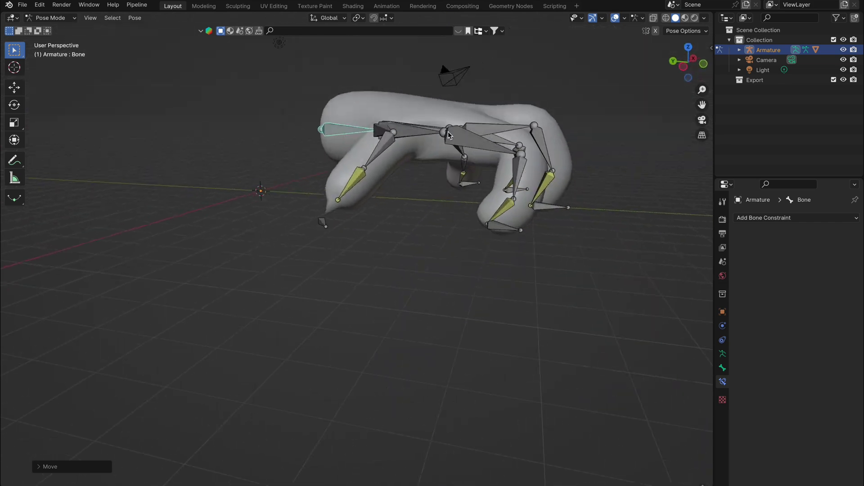
key("g")
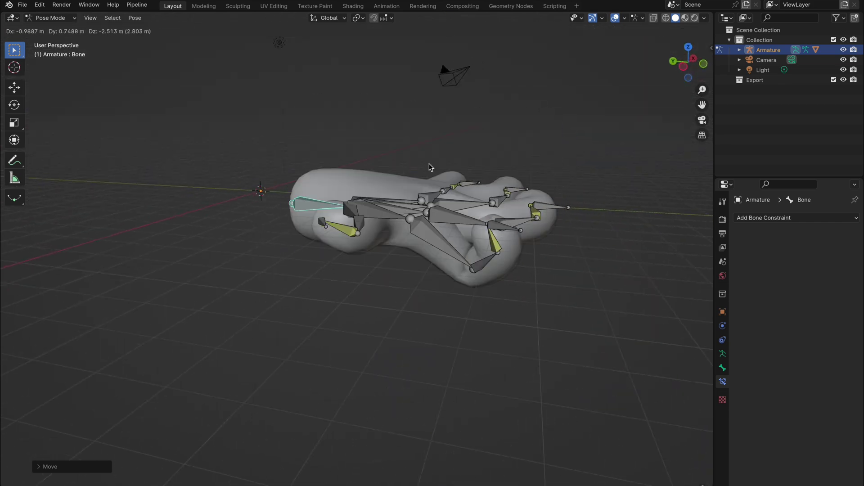
key("z")
left_click(414, 236)
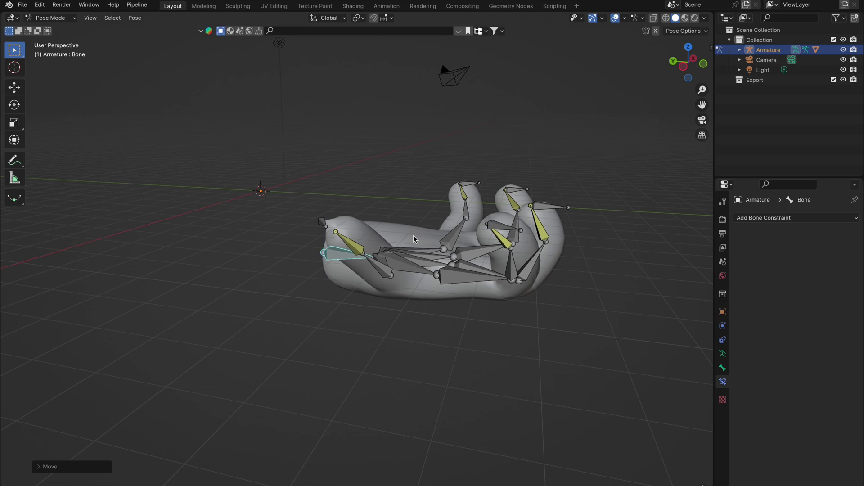
Lock IK Y and Z in the Inverse Kinematics properties of the little finger's base bone
left_click(723, 354)
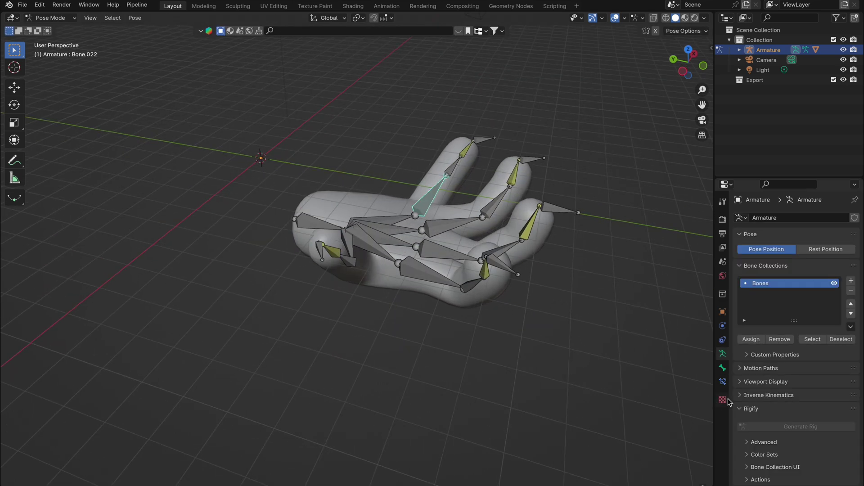
left_click(724, 368)
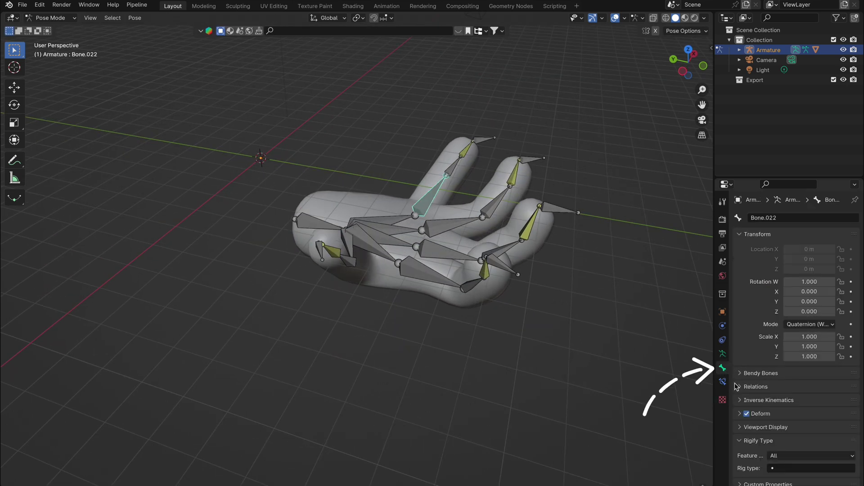
left_click(741, 401)
scroll(775, 438, "down", 1)
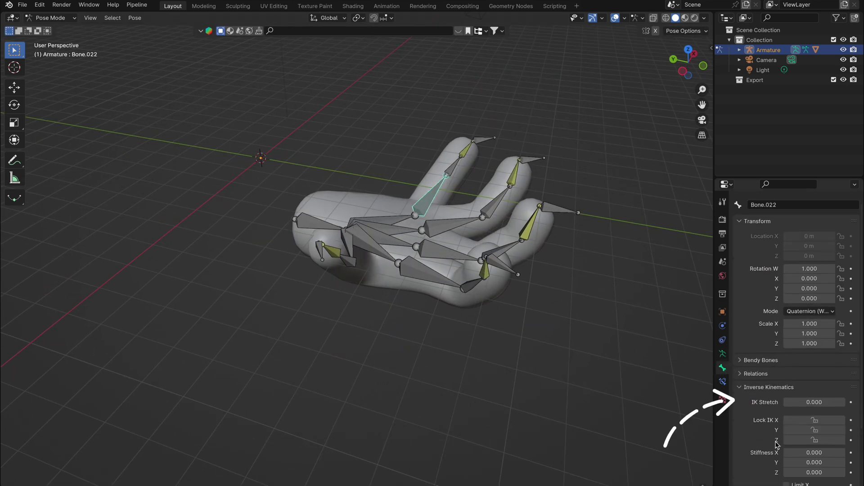
left_click_drag(808, 440, 814, 433)
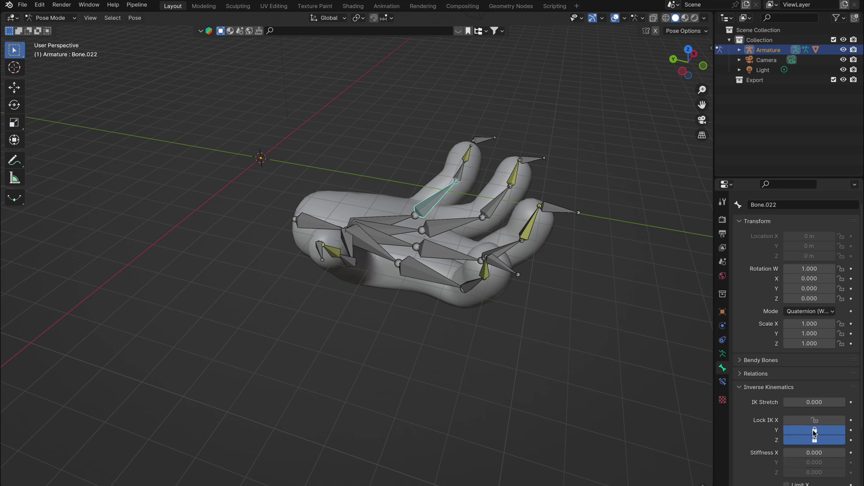
Lock IK Y and Z on the little finger's middle and tip bones
left_click(459, 176)
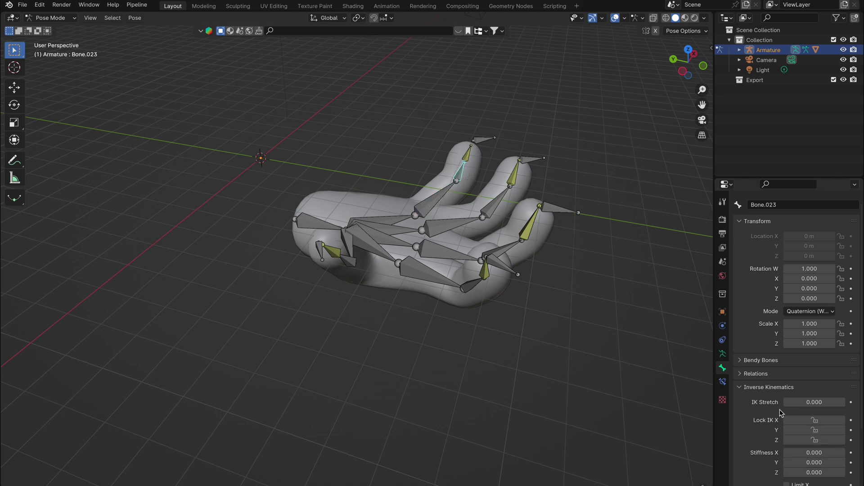
left_click(806, 439)
left_click(474, 158)
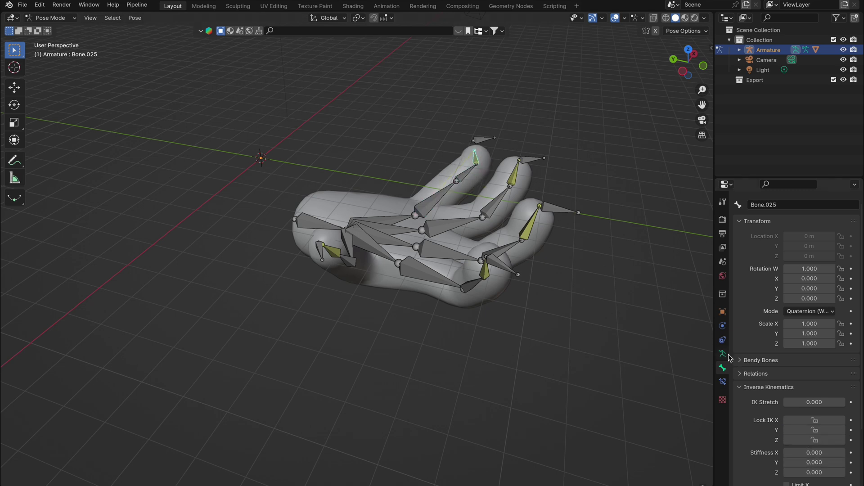
left_click(822, 431)
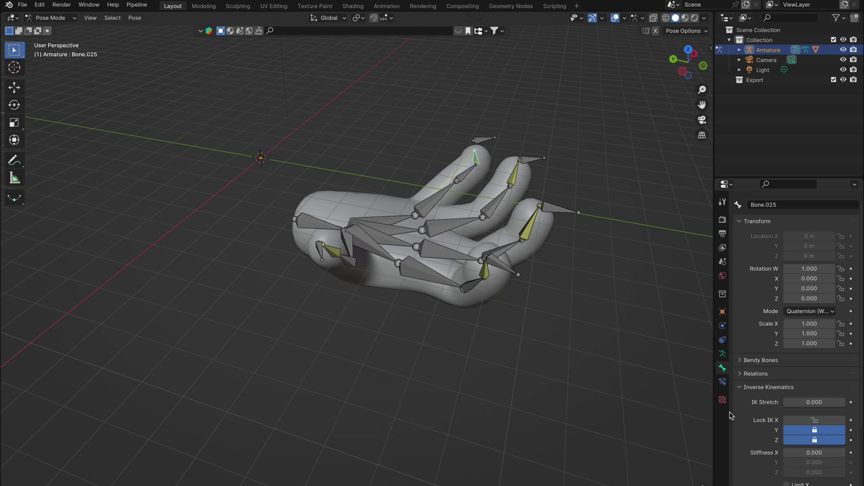
Raise the wrist bone along Z to test how the little finger bends with its locked axes
left_click(307, 228)
key("g")
key("z")
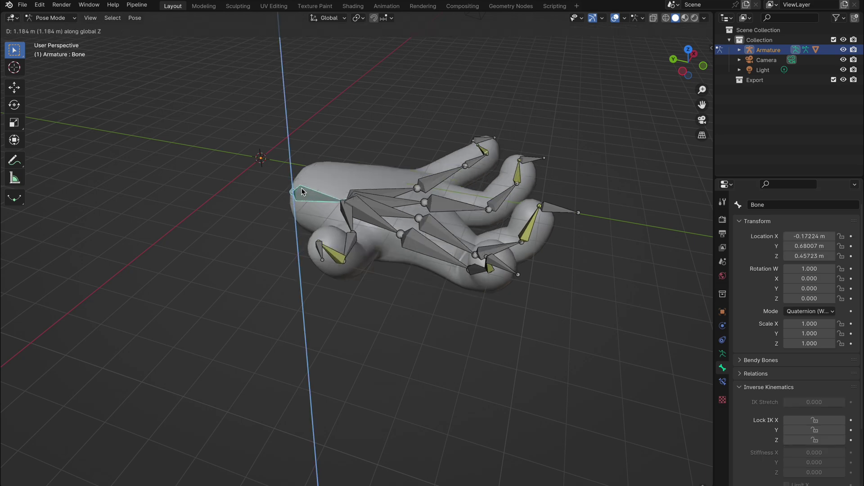
left_click(307, 108)
mouse_move(307, 108)
middle_mouse_down()
mouse_move(387, 110)
mouse_move(307, 111)
middle_mouse_up()
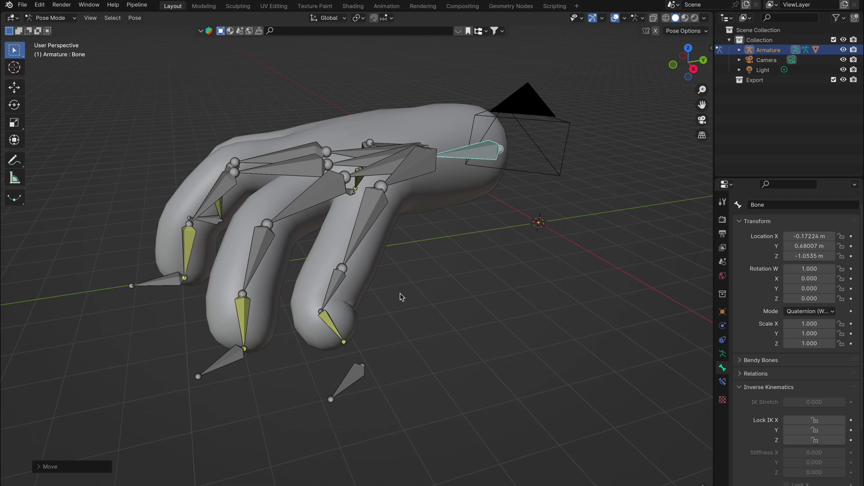
Lock IK X and unlock IK Y on the little finger's tip bone
left_click(329, 325)
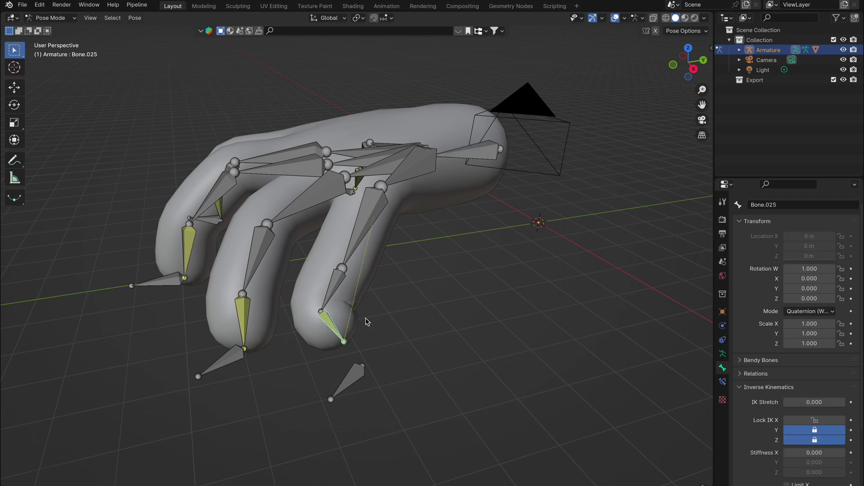
left_click(815, 420)
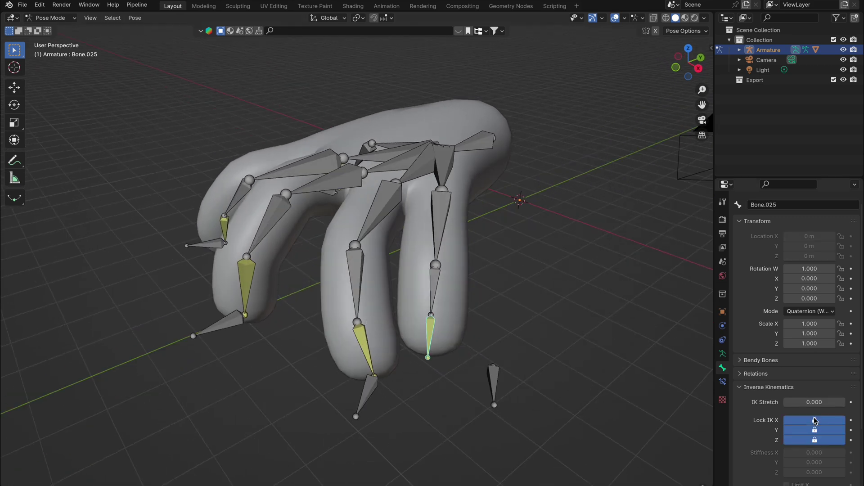
middle_click_drag(550, 367, 550, 367)
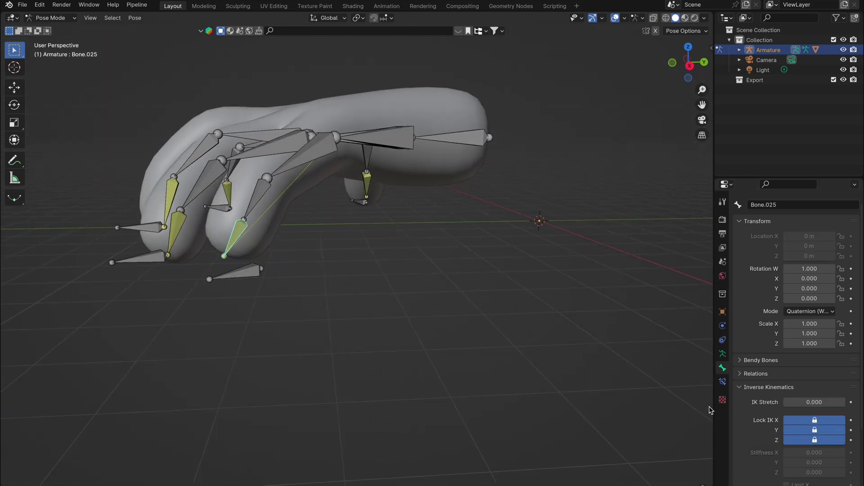
left_click(804, 430)
Lower the wrist bone about 2.9 m along Z to test the little finger's bending direction
left_click(469, 144)
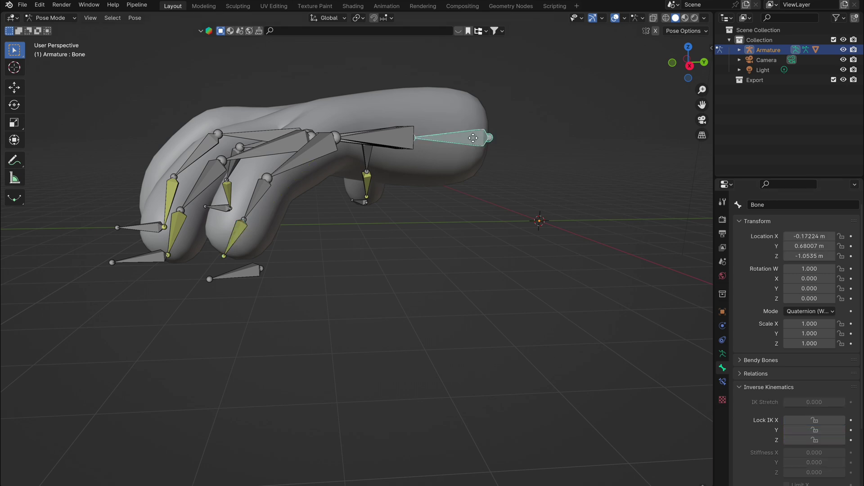
key("g")
key("z")
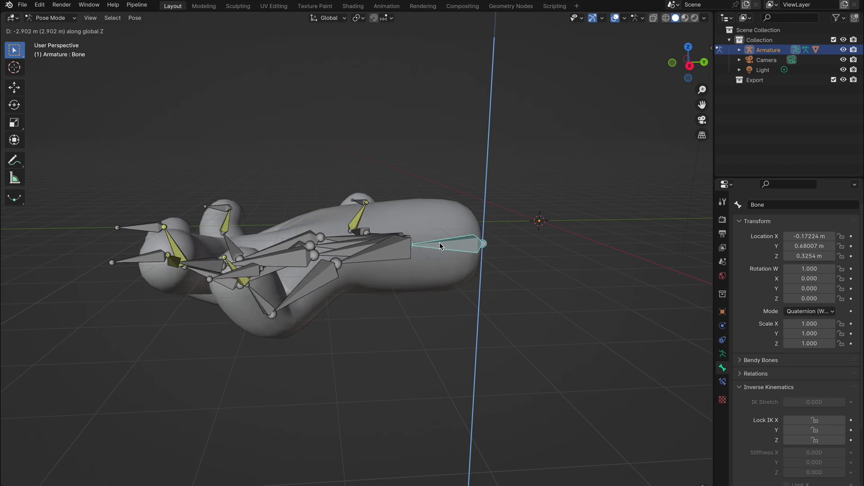
left_click(440, 245)
Enable Limit X on the little finger's base bone and set its minimum to 0°
middle_click_drag(440, 244, 441, 245)
scroll(440, 244, "up", 3)
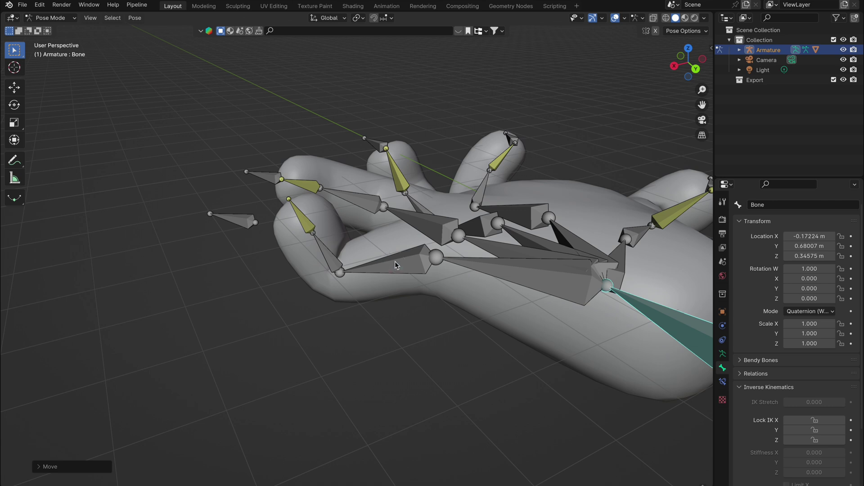
left_click(396, 261)
scroll(783, 446, "down", 3)
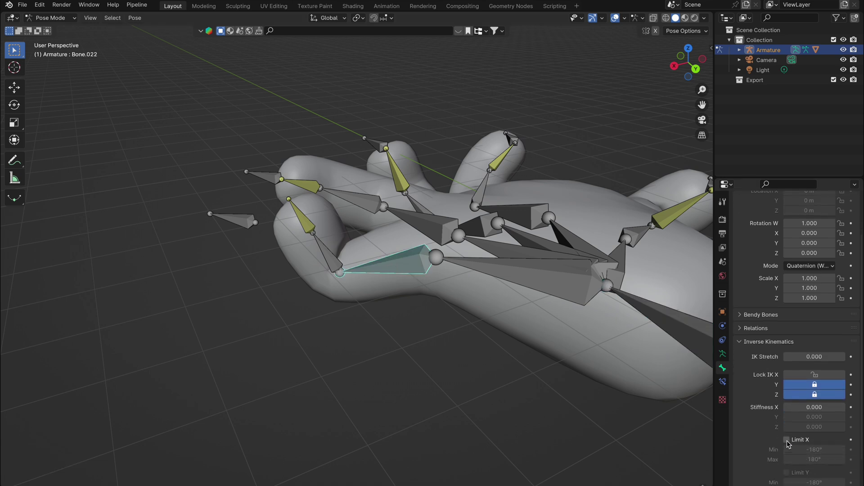
left_click(787, 440)
left_click_drag(812, 451, 813, 451)
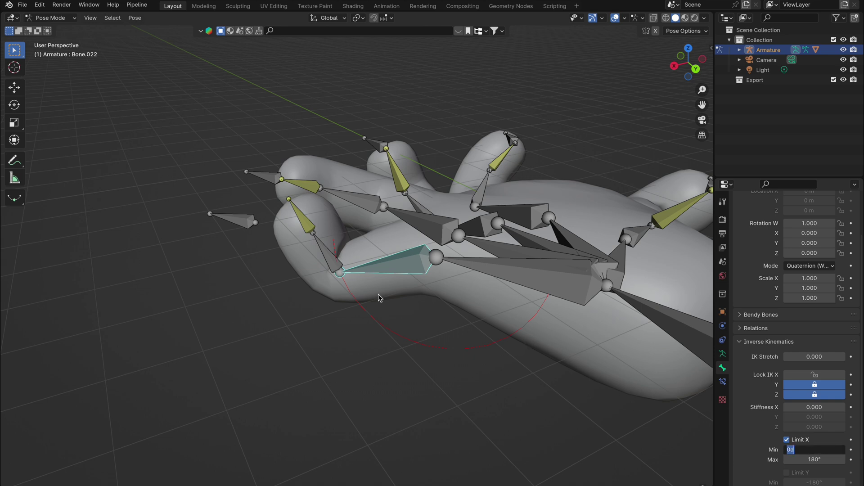
Enable Limit X on the little finger's middle bone and set its minimum to 0°
left_click(332, 263)
left_click(789, 440)
left_click(805, 443)
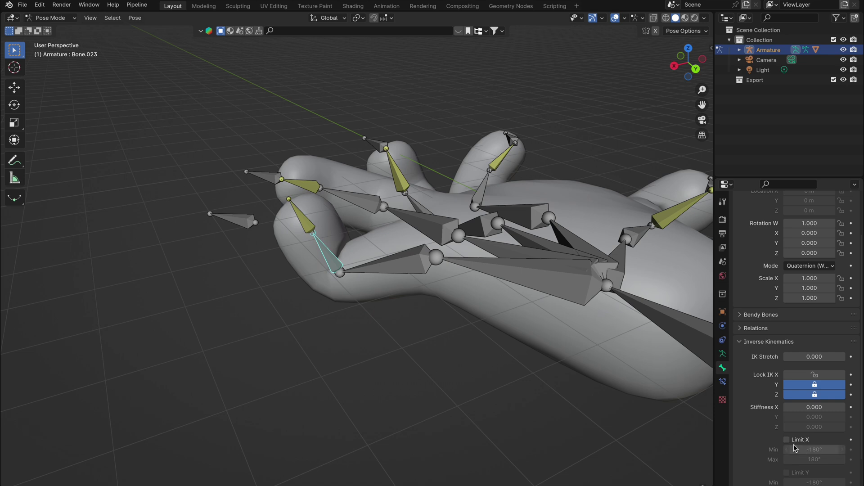
key("Return")
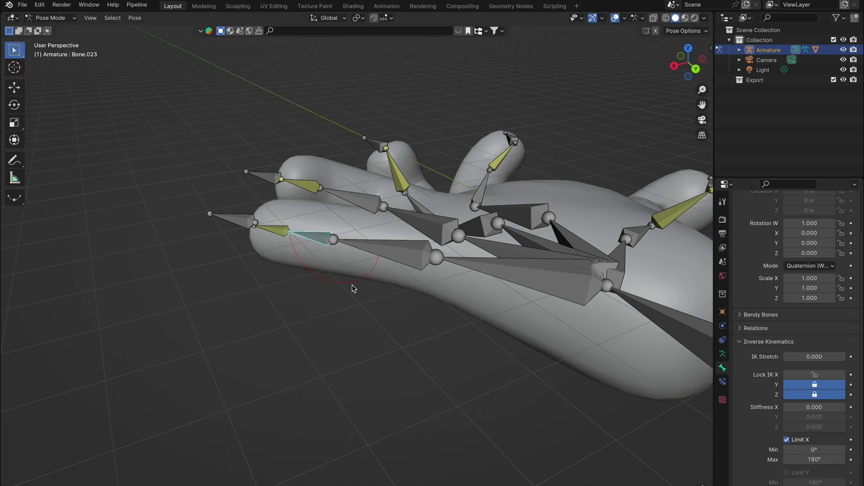
Enable Limit Y with a minimum of 0° on the little finger's tip bone, keeping IK X and Z locked
left_click(280, 234)
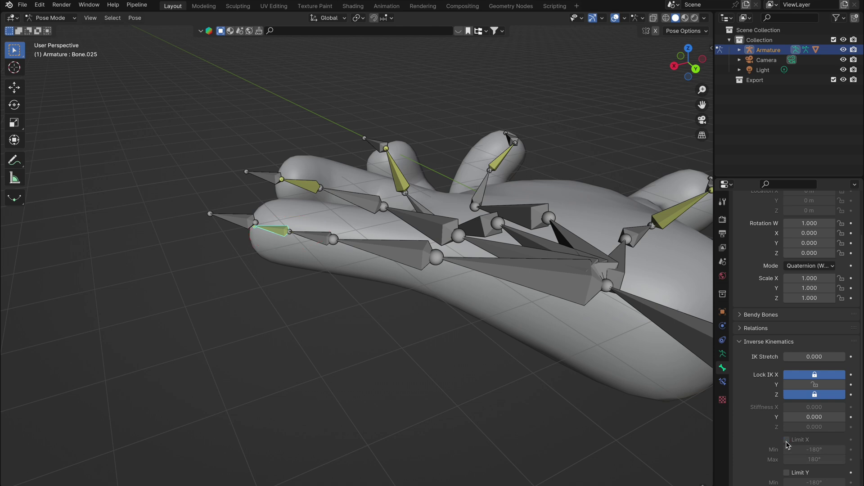
left_click(811, 377)
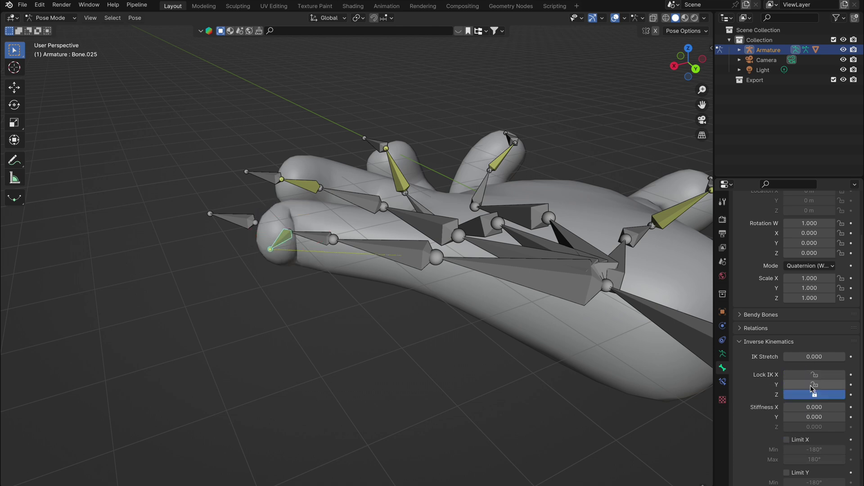
left_click(813, 385)
left_click(811, 386)
left_click(812, 376)
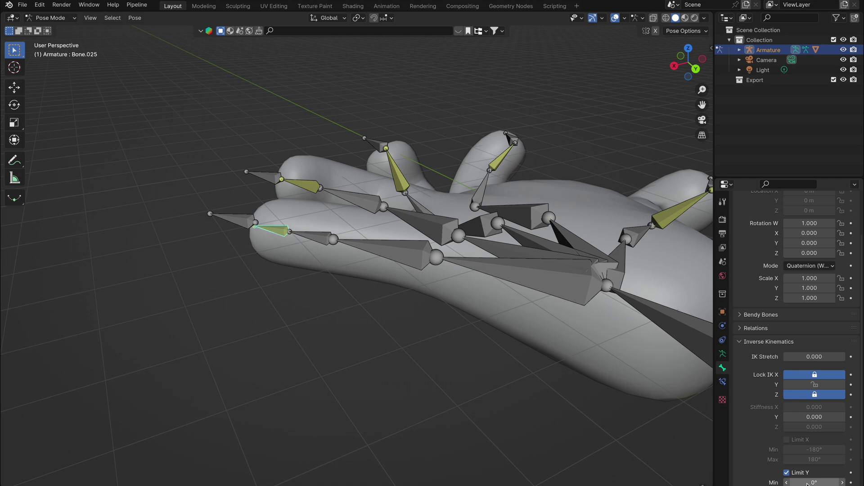
Raise the wrist bone about 2.4 m along Z to test the little finger's rotation limits
scroll(397, 303, "down", 4)
middle_click_drag(397, 303, 557, 172)
left_click(556, 170)
key("g")
key("z")
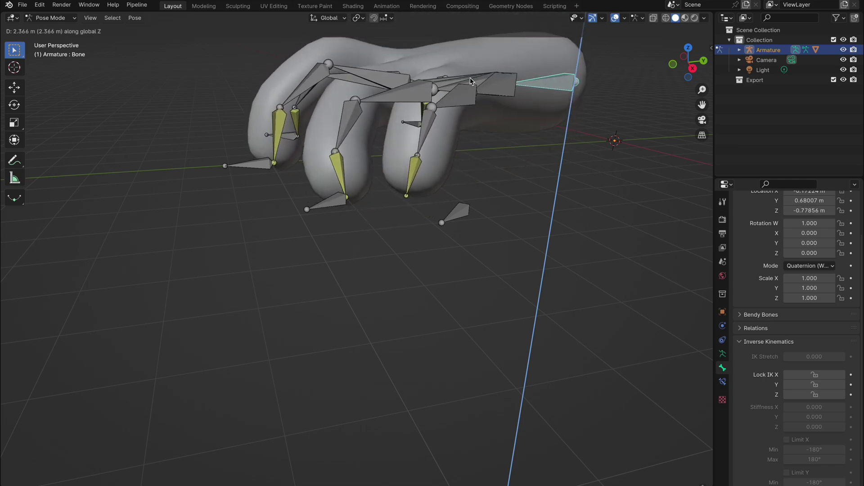
left_click(508, 210)
Lock IK Y and Z on the ring finger's base and middle bones
scroll(509, 211, "up", 3)
scroll(508, 212, "up", 5)
scroll(509, 211, "left", 10)
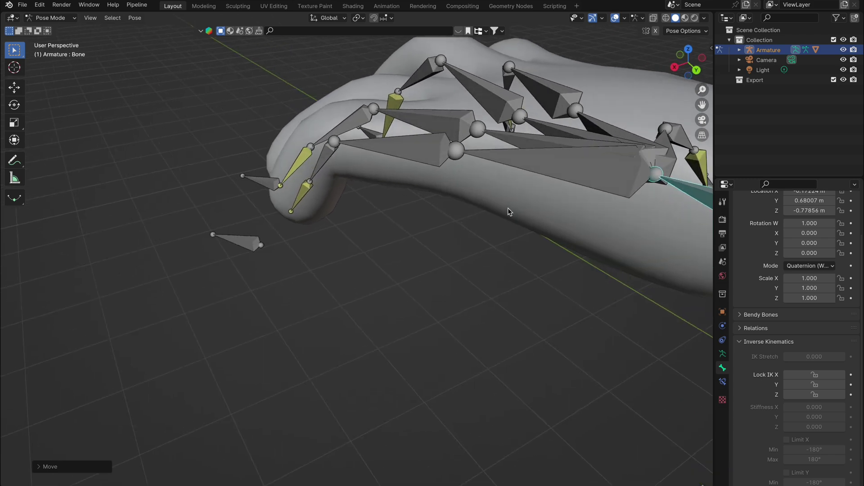
middle_click_drag(510, 212, 509, 212)
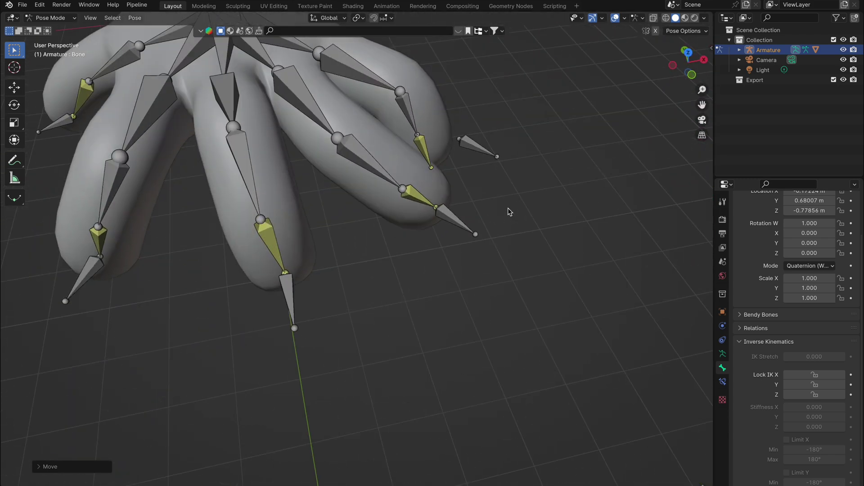
left_click(305, 107)
left_click(818, 385)
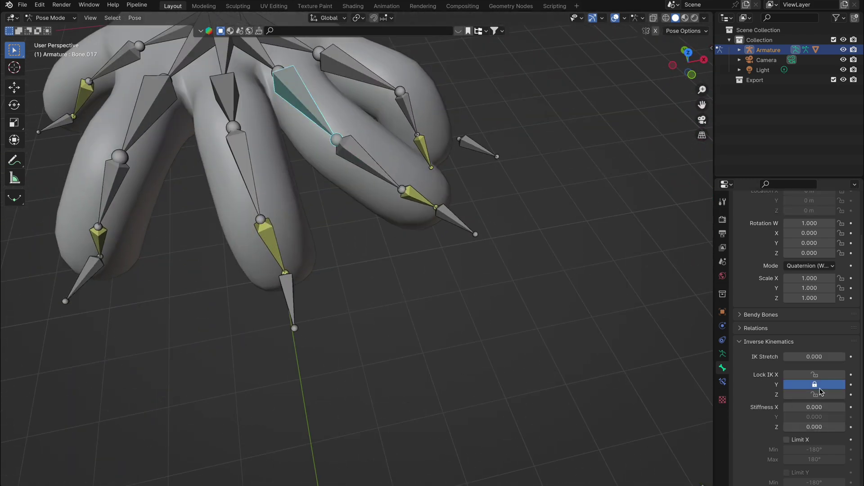
left_click(815, 394)
left_click(367, 163)
left_click(815, 384)
left_click(814, 394)
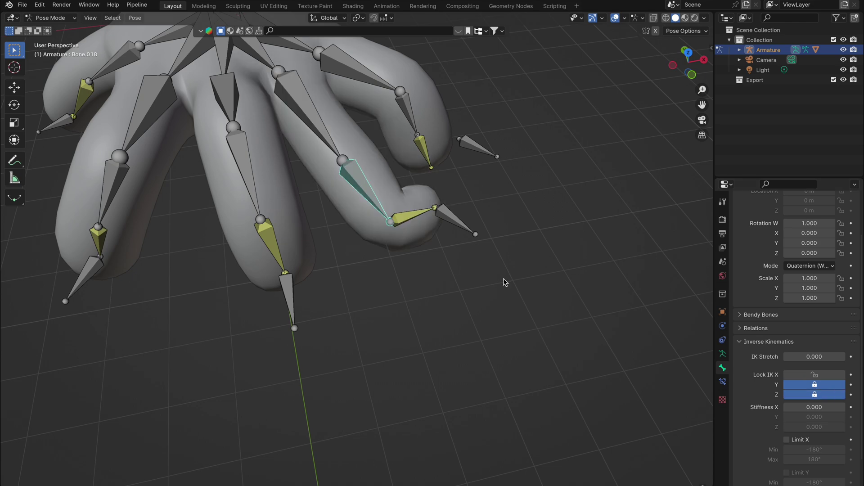
Lock IK X and Z on the ring finger's tip bone, leaving Y unlocked
left_click(416, 213)
left_click_drag(818, 387, 818, 395)
left_click(818, 375)
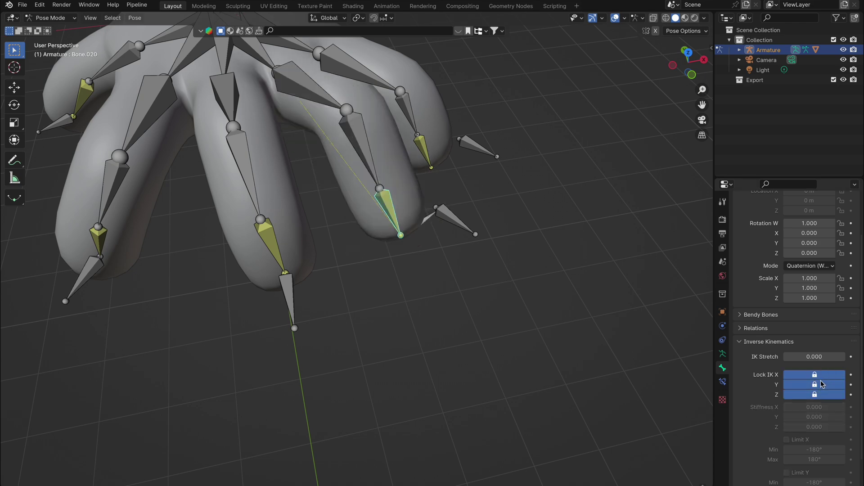
left_click(820, 385)
Lock IK X and Z on the tip bones of the middle and index fingers
mouse_move(497, 263)
middle_mouse_down()
mouse_move(454, 244)
mouse_move(497, 263)
middle_mouse_up()
left_click(335, 212)
left_click(817, 376)
left_click(817, 394)
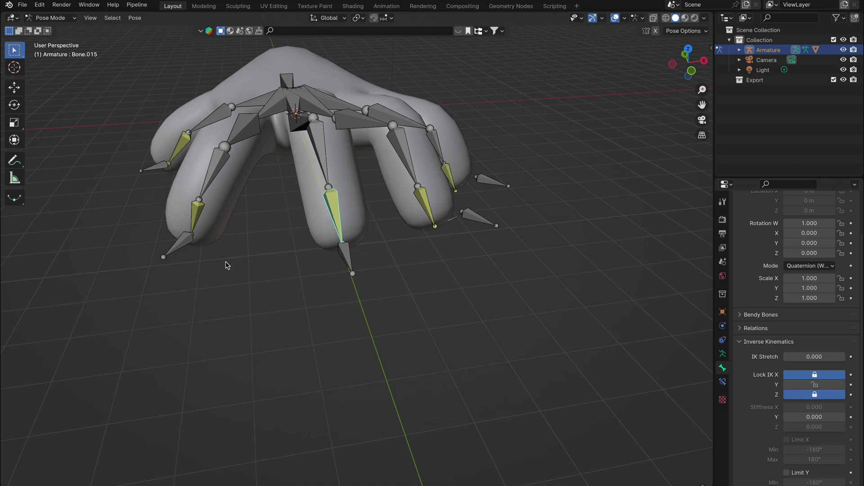
left_click(198, 217)
left_click(816, 394)
left_click(814, 375)
Lock IK Y and Z on the middle finger's base and middle bones
middle_click_drag(293, 252, 319, 276)
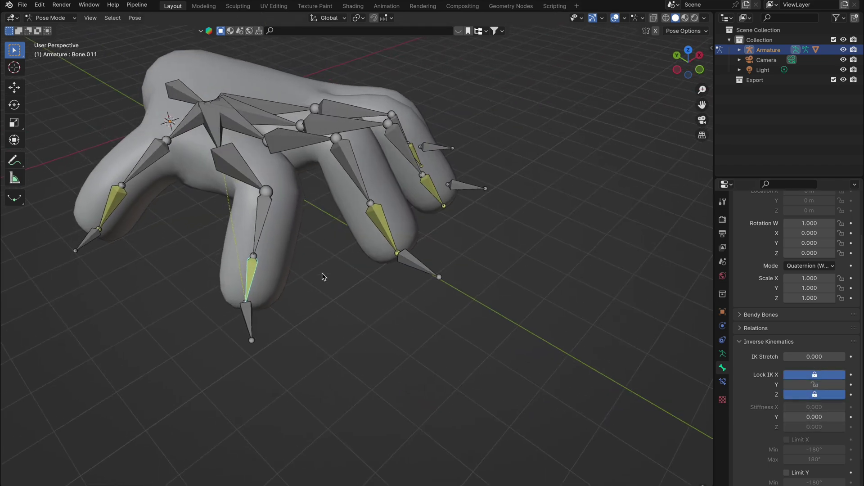
middle_click_drag(371, 191, 388, 141)
left_click(405, 175)
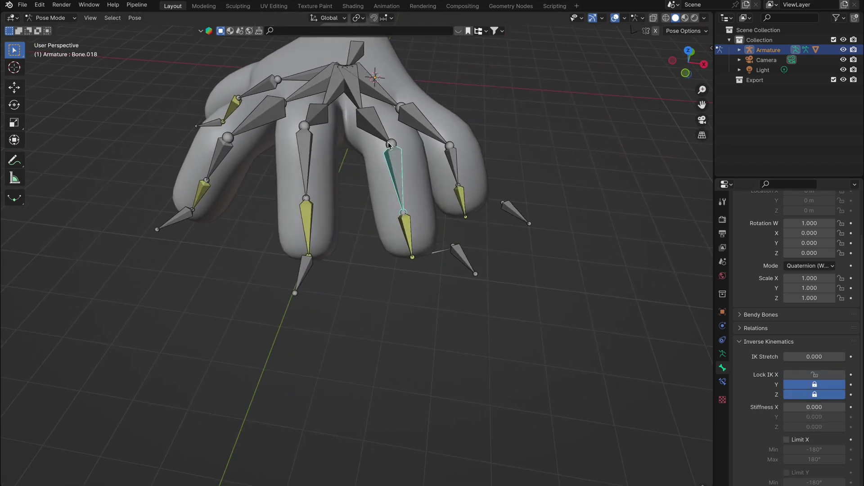
left_click(374, 120)
left_click(310, 116)
left_click(816, 387)
left_click(815, 395)
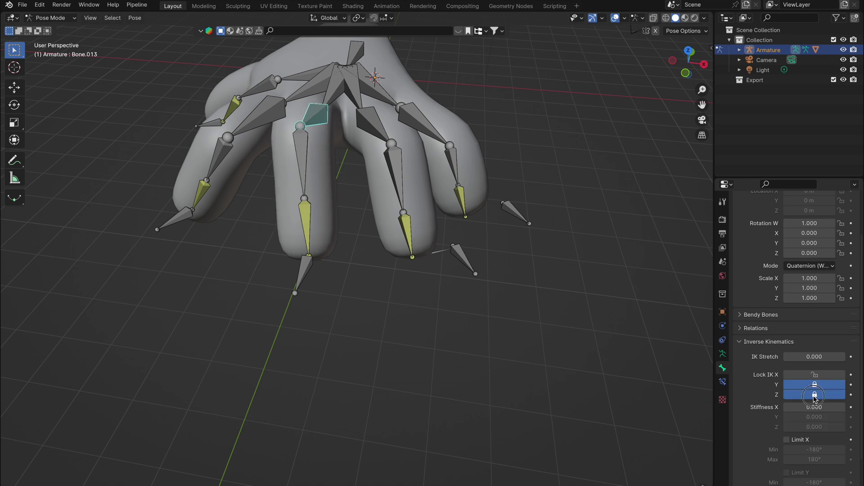
left_click(313, 154)
left_click(816, 385)
left_click(815, 394)
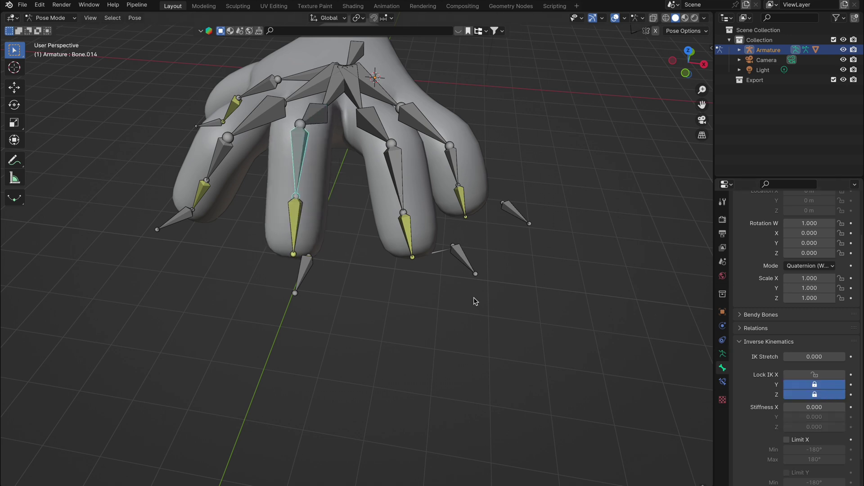
Lock IK Y and Z on the index finger's base and middle bones
middle_click_drag(476, 301, 463, 333)
left_click(235, 150)
left_click(815, 385)
left_click(815, 394)
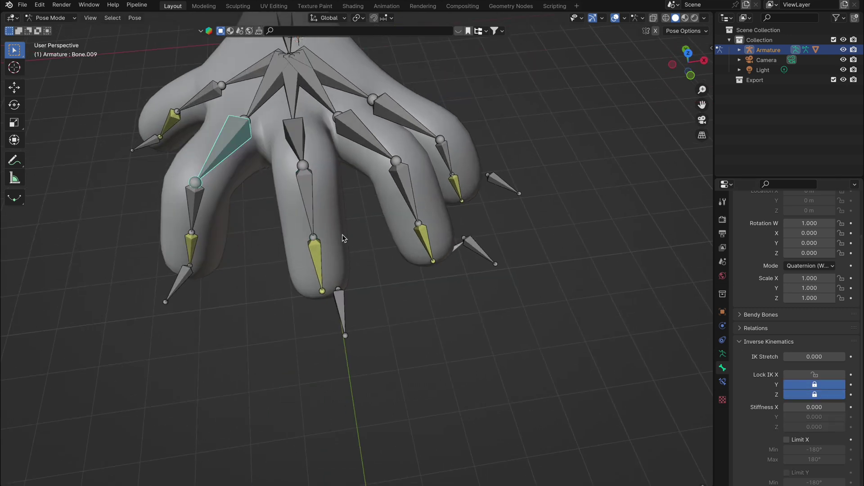
left_click(201, 203)
left_click(822, 386)
left_click(819, 395)
Move the wrist bone freely to test how the locked fingers bend
middle_click_drag(360, 315, 455, 295)
left_click(110, 162)
key("g")
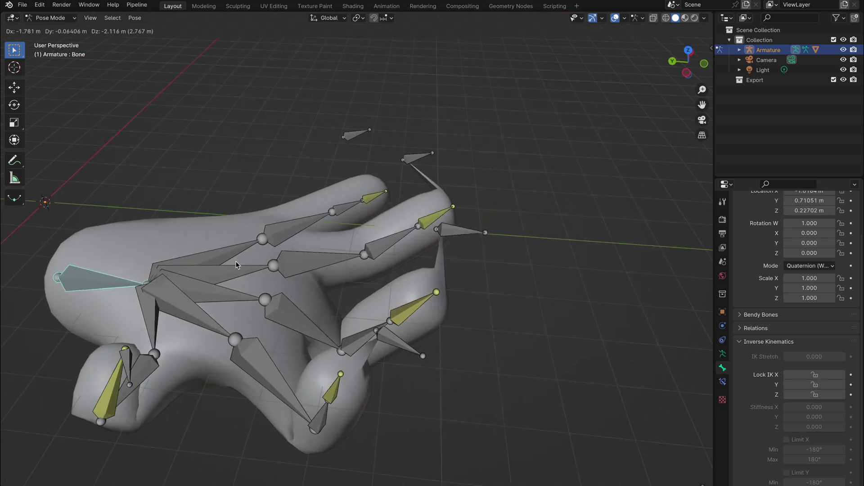
left_click(94, 239)
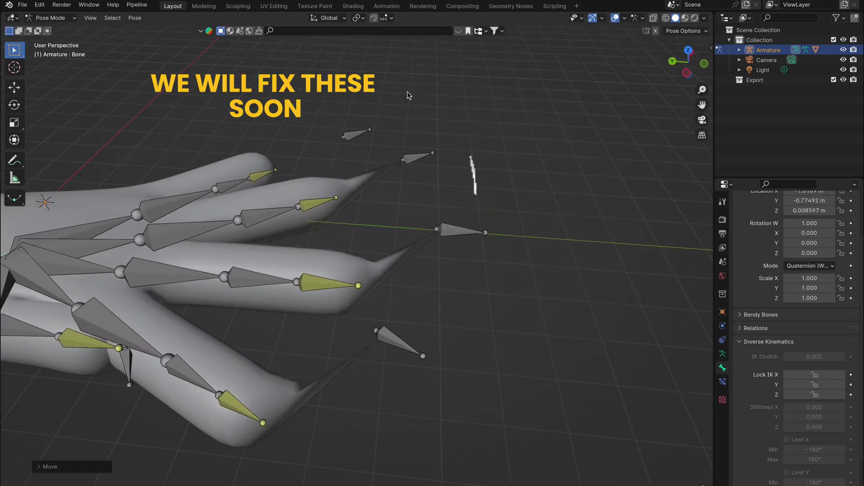
Move the wrist bone up along Z and back along Y to pose the hand away from its finger targets
mouse_move(324, 238)
middle_mouse_down()
mouse_move(356, 229)
mouse_move(308, 199)
middle_mouse_up()
key("g")
key("z")
key("y")
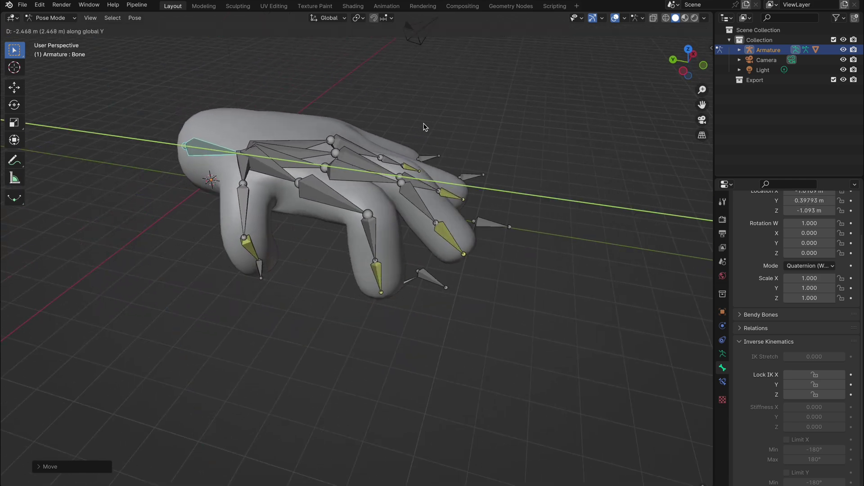
left_click(447, 121)
Raise the wrist bone slightly along Z and shift it sideways along X to test the fingers further
key("g")
key("z")
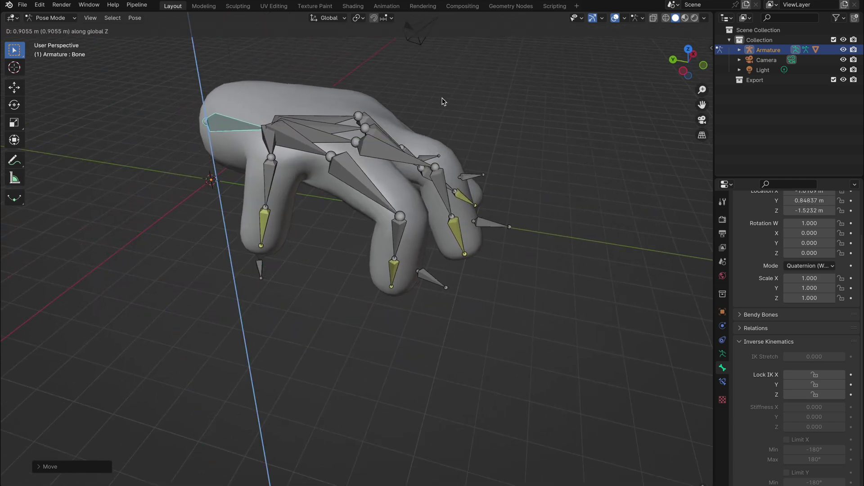
left_click(455, 115)
middle_click_drag(455, 115, 444, 119)
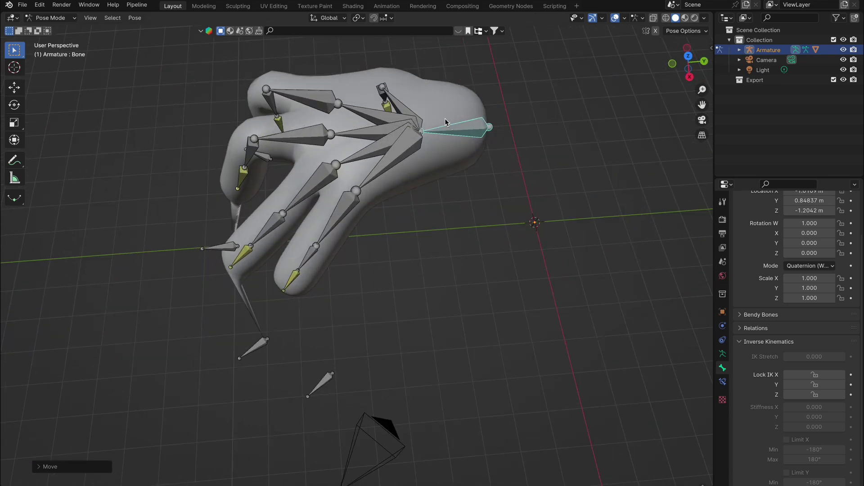
key("g")
key("x")
left_click(479, 250)
Lower the wrist bone about 5.3 m along Z, below the finger targets, to test backward finger bending
middle_click_drag(479, 250, 479, 250)
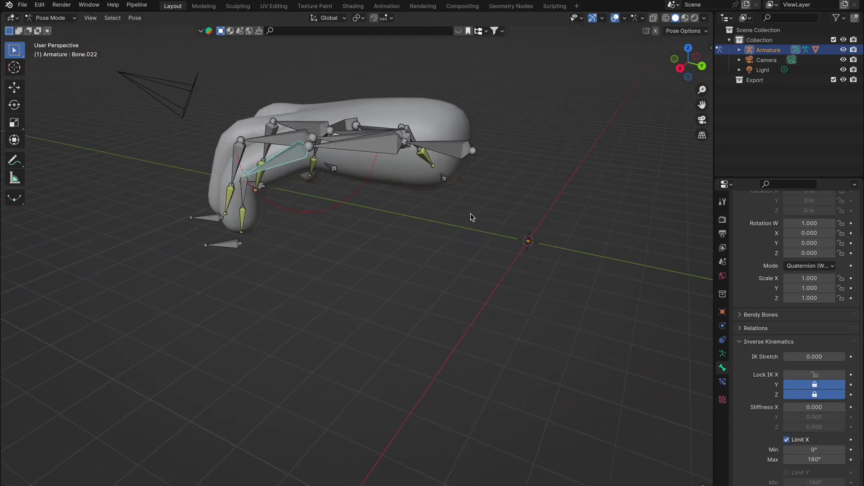
middle_click_drag(471, 214, 441, 211)
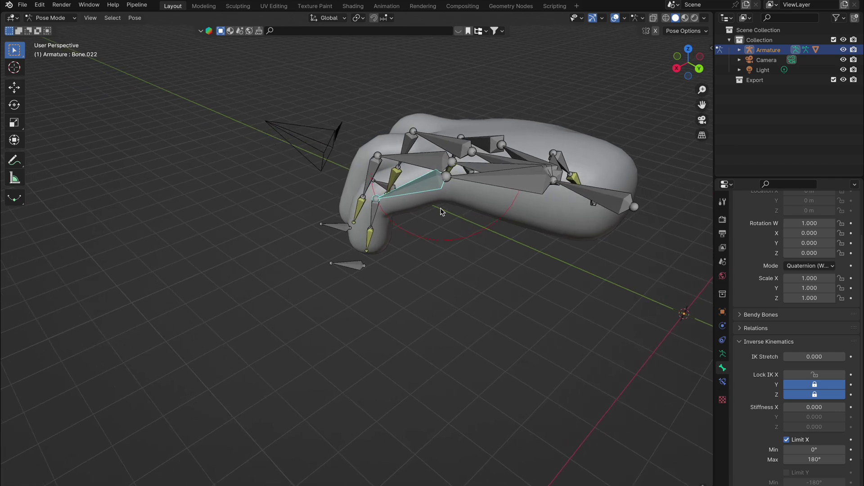
left_click(611, 192)
key("g")
key("z")
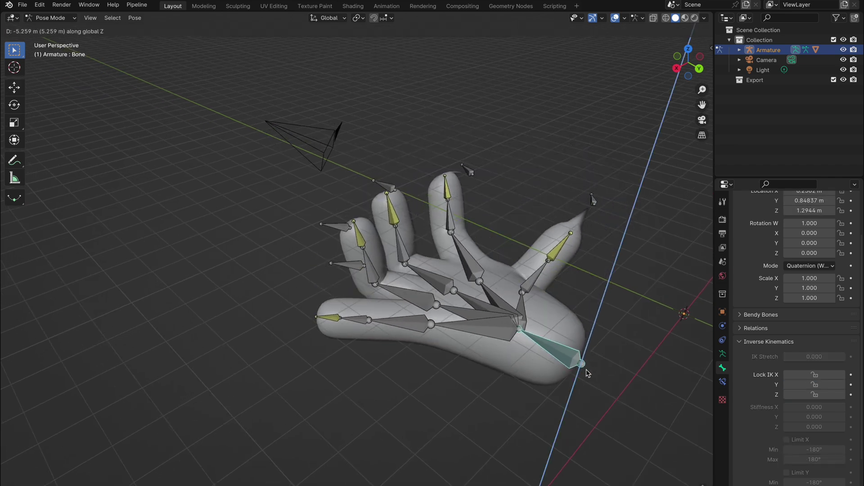
left_click(575, 377)
Copy the little finger base bone's Limit X setting and 0° minimum to the ring finger's base and middle bones
left_click(413, 297)
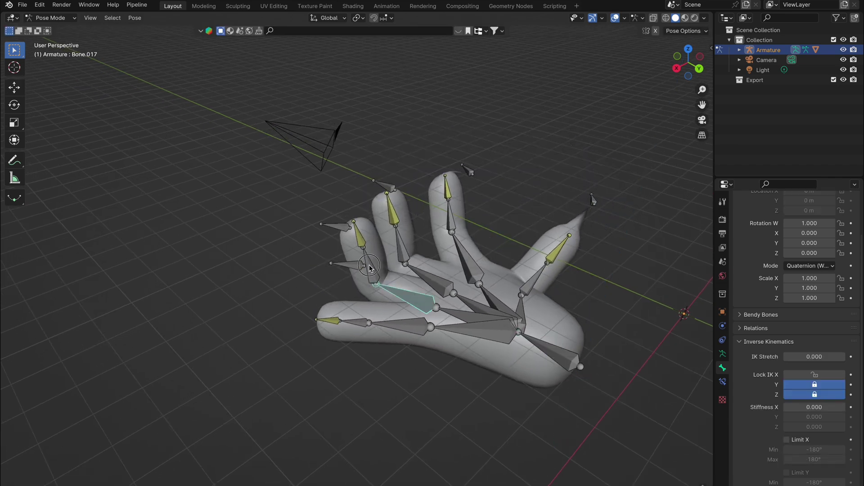
left_click(360, 238, "shift")
left_click(330, 324)
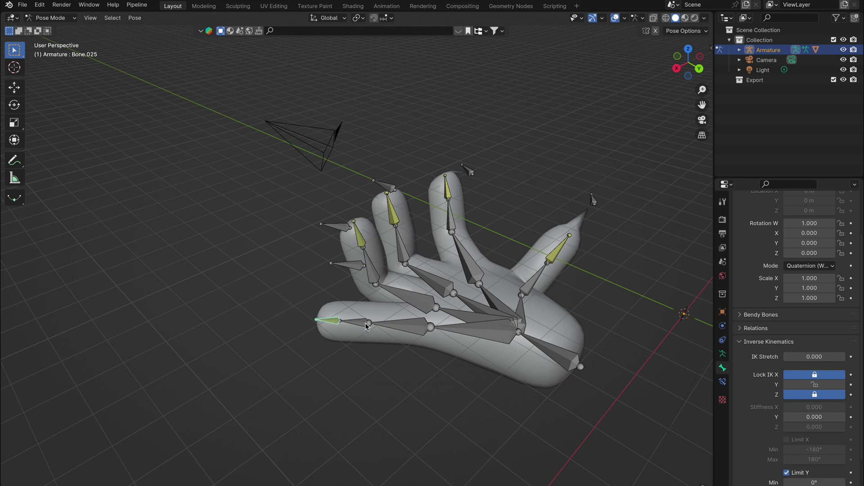
left_click(407, 299)
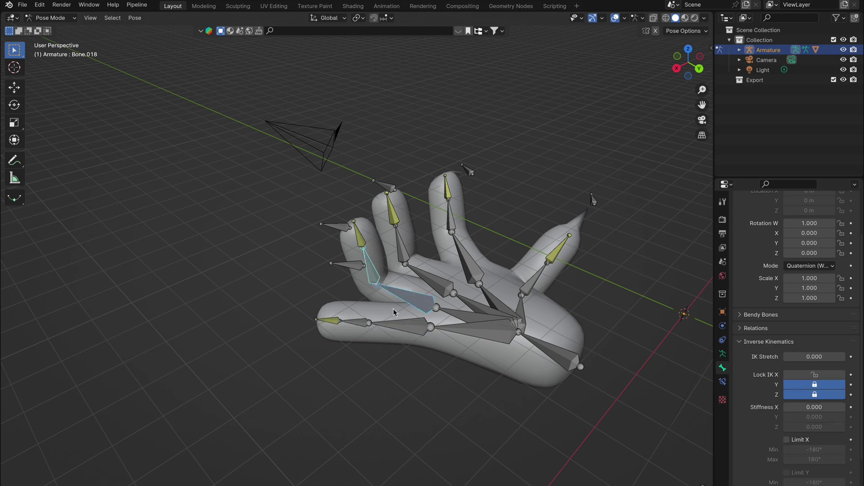
left_click(369, 327)
left_click(383, 291)
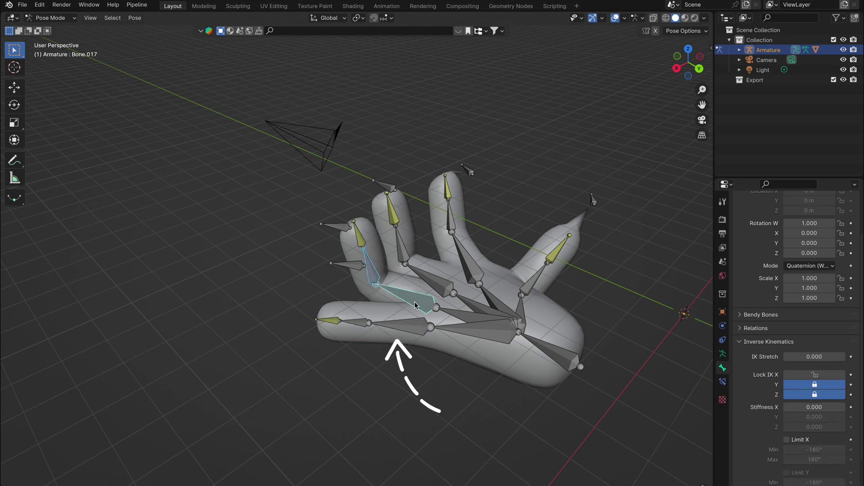
left_click(402, 329)
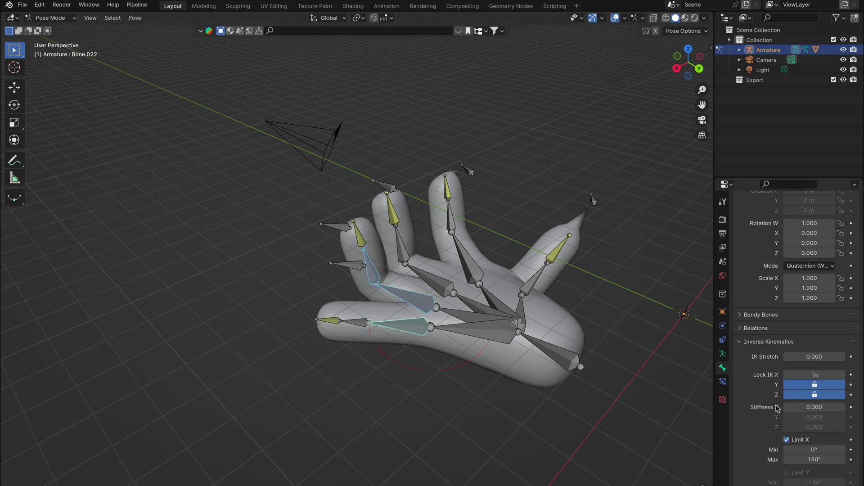
right_click(800, 441)
left_click(760, 456)
right_click(817, 453)
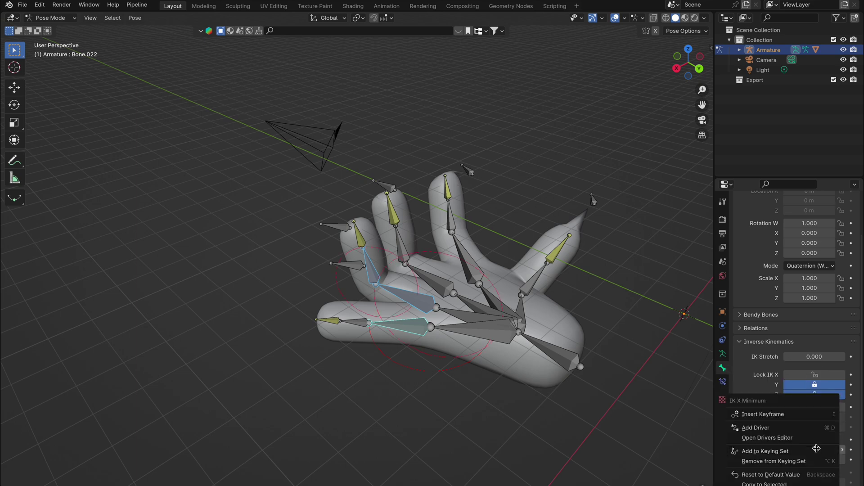
left_click(787, 484)
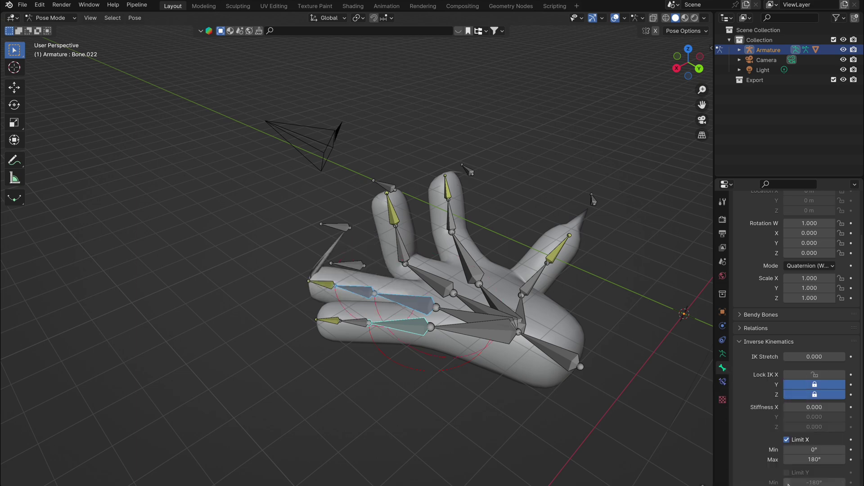
Copy the ring finger base bone's Limit X setting and 0° minimum to the middle finger's base and middle bones
left_click(440, 289)
left_click(413, 307, "shift")
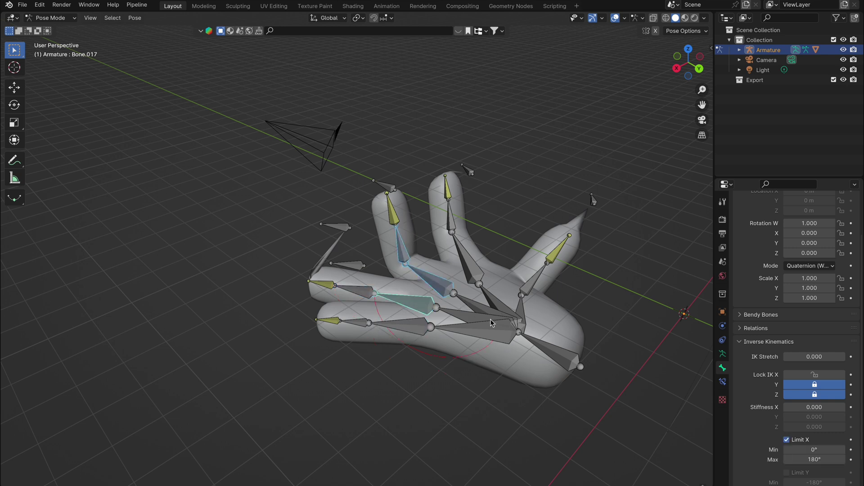
right_click(805, 449)
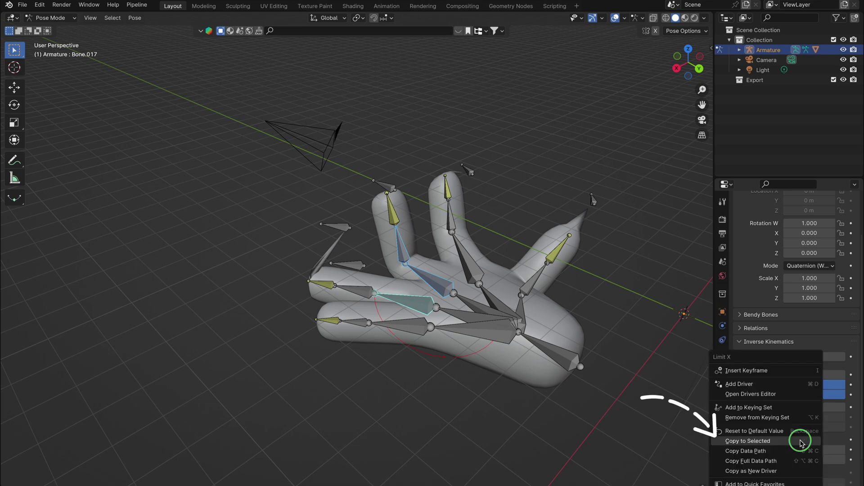
left_click(802, 437)
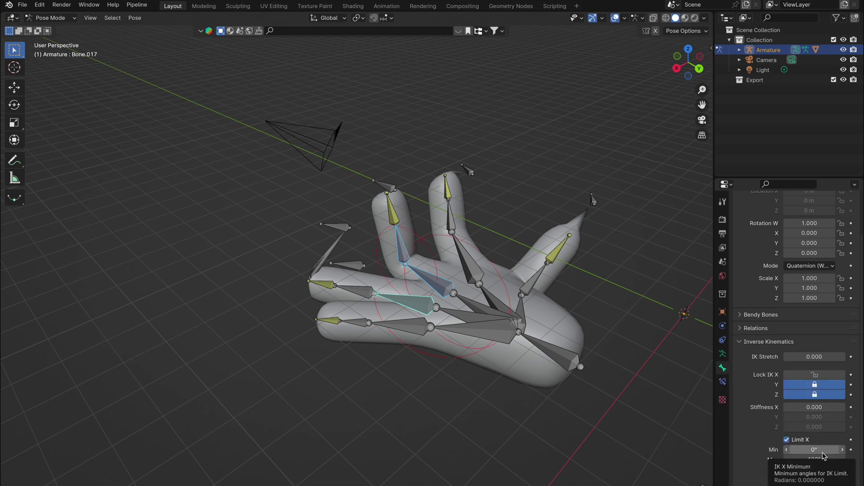
right_click(822, 453)
left_click(824, 454)
Copy the middle finger base bone's Limit X setting and 0° minimum to the index finger's base and middle bones
left_click(460, 241)
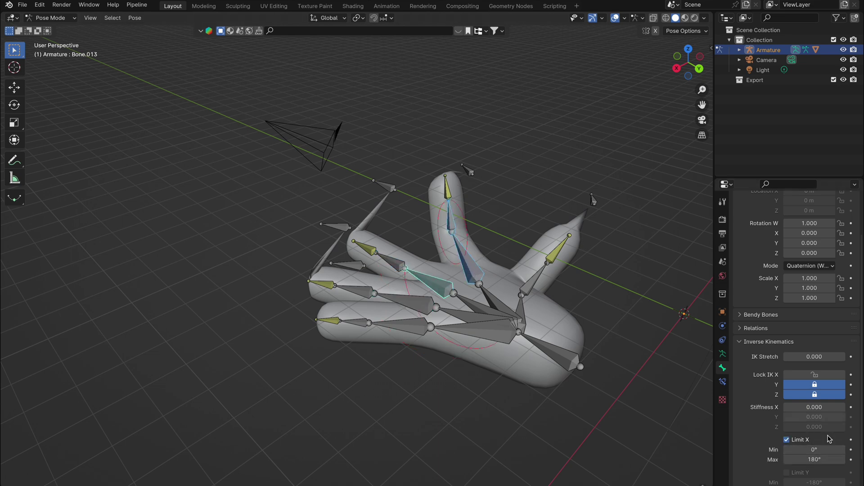
right_click(805, 439)
left_click(804, 441)
right_click(805, 449)
left_click(805, 453)
Enable Limit X with a minimum of 0° on the thumb bone just before its tip bone
middle_click_drag(521, 286, 513, 337)
left_click(512, 338)
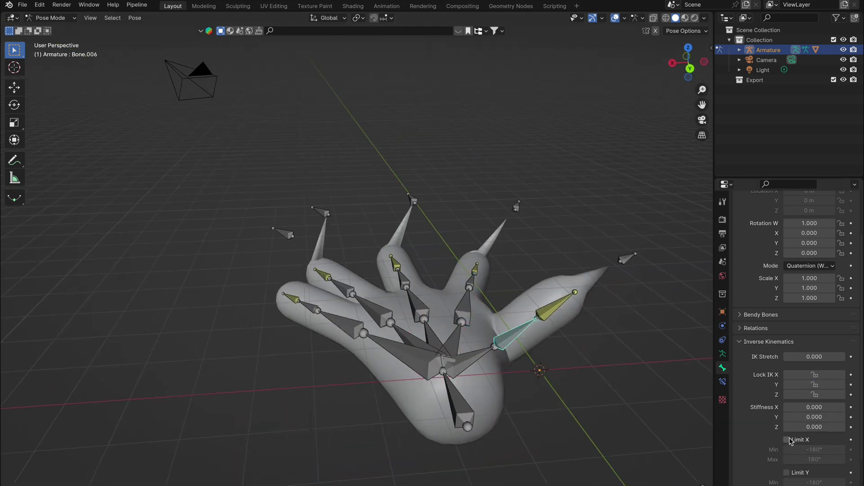
left_click(790, 440)
left_click(821, 450)
type("0")
key("Return")
Try Limit X with a minimum of 0° on the thumb's tip bone
left_click(558, 334)
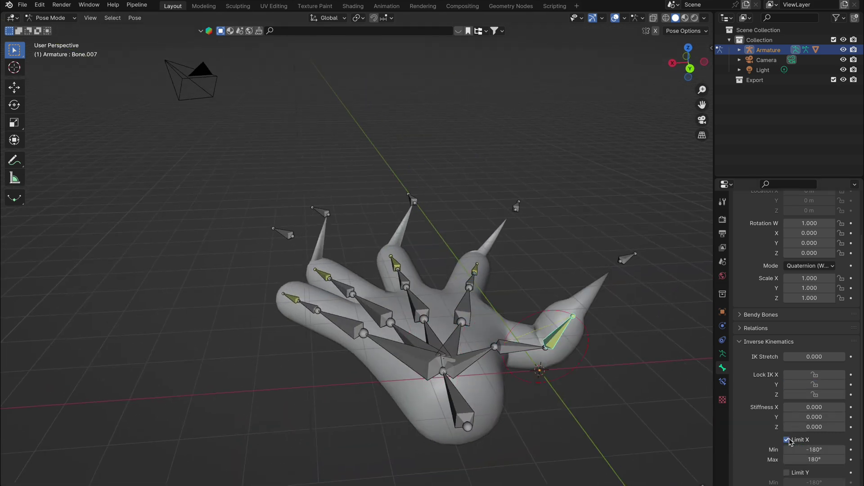
type("0")
key("Return")
left_click(787, 440)
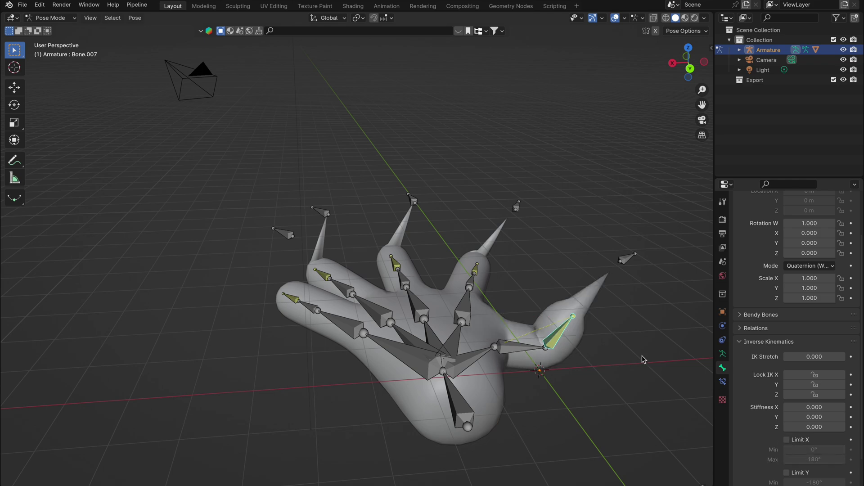
Lock IK X and Z on the thumb's tip bone, leaving Y unlocked
left_click(814, 385)
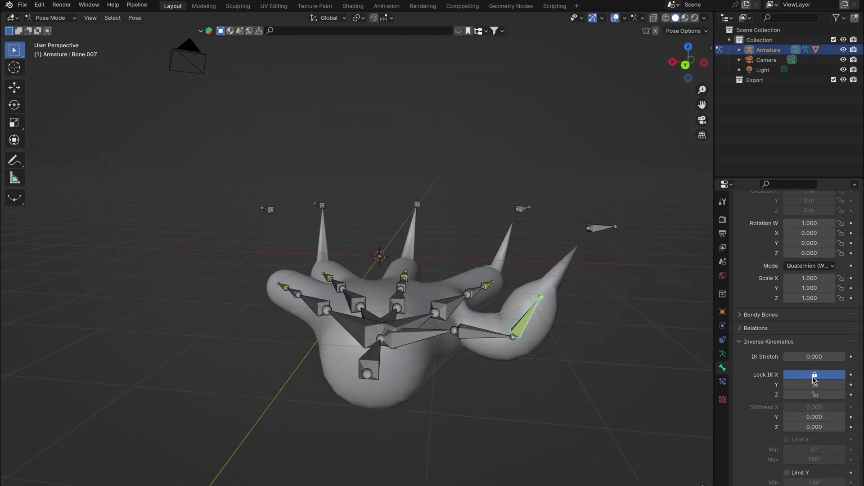
left_click(814, 395)
left_click(820, 376)
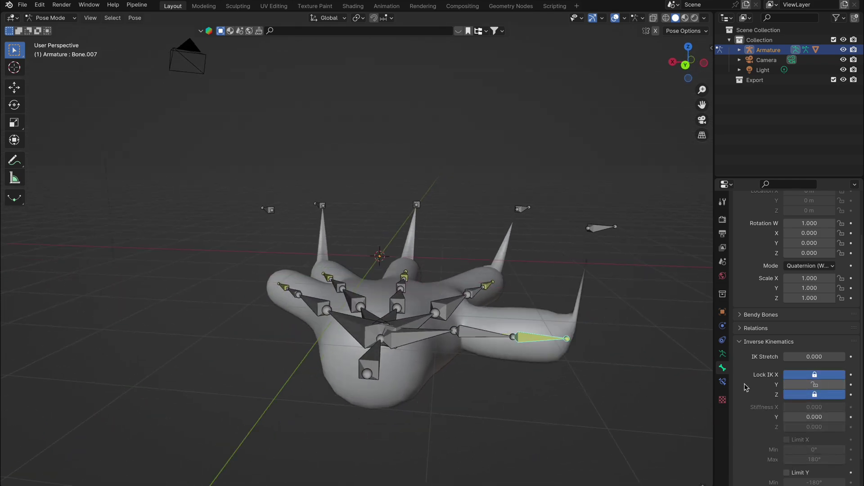
Move the wrist bone along global Z to test how the thumb bends
middle_click_drag(691, 382, 570, 367)
left_click(141, 296)
key("g")
key("z")
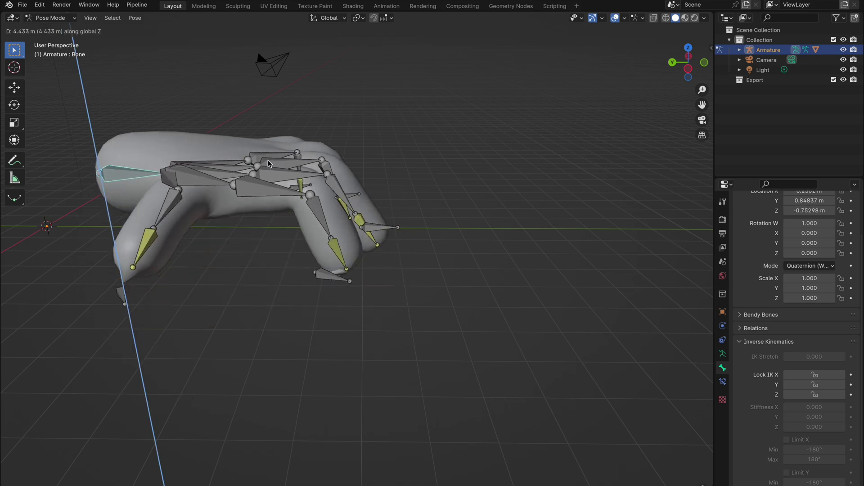
left_click(255, 170)
Try locking IK Y on the thumb's tip bone
left_click(147, 245)
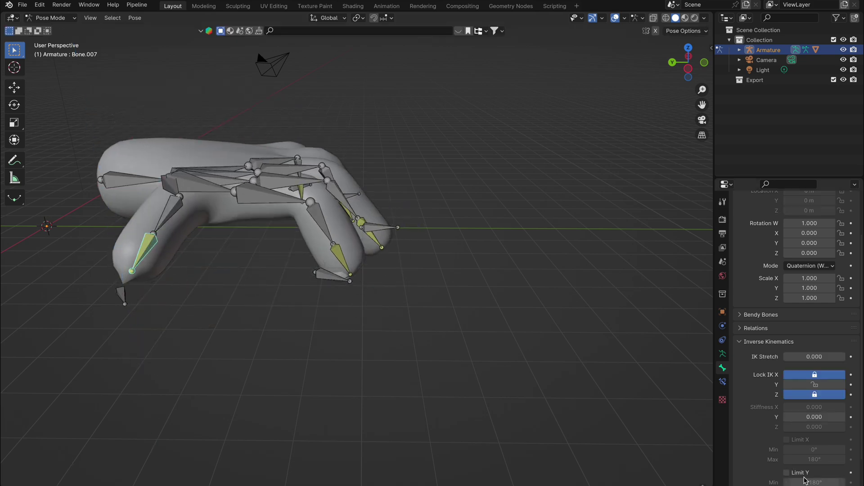
left_click(818, 386)
left_click(818, 388)
middle_click_drag(398, 335, 400, 338)
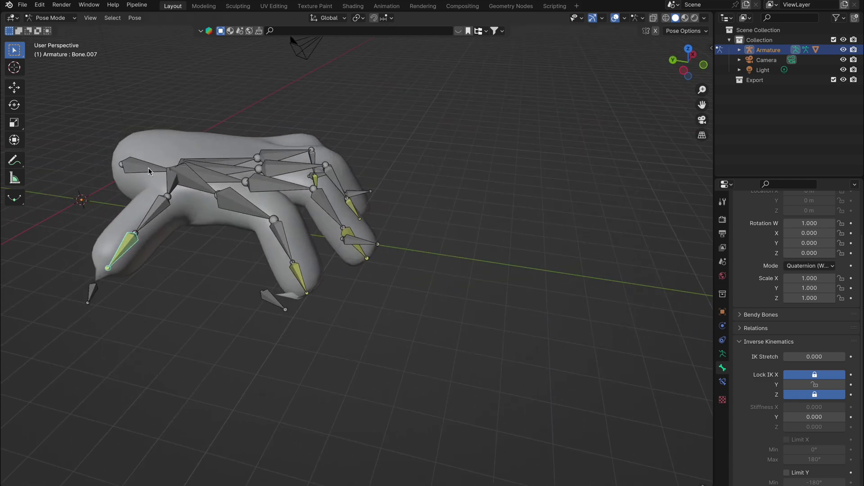
Raise the wrist bone along global Z and shift it along global Y to test how the fingers and thumb bend
left_click(140, 167)
key("g")
key("z")
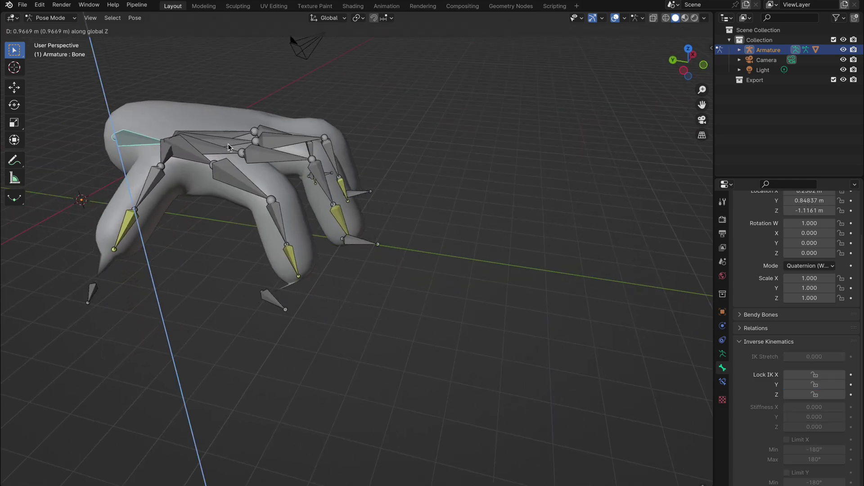
left_click(227, 142)
key("g")
key("y")
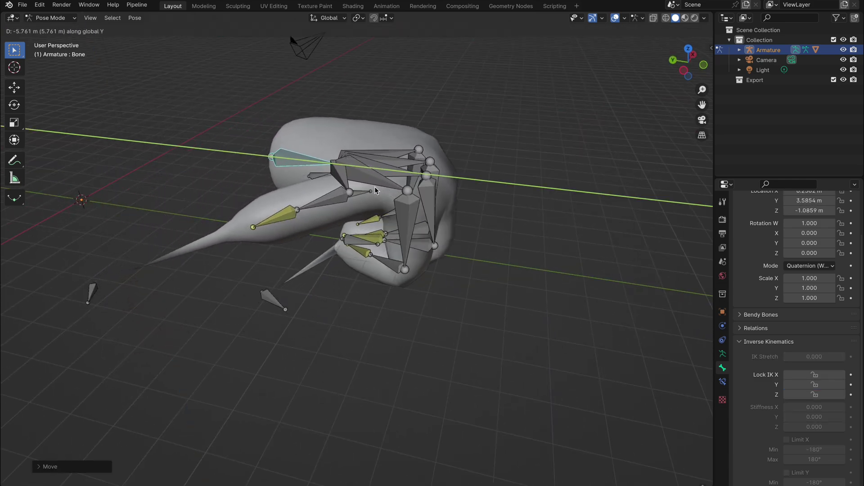
left_click(209, 174)
middle_click_drag(210, 175, 187, 177)
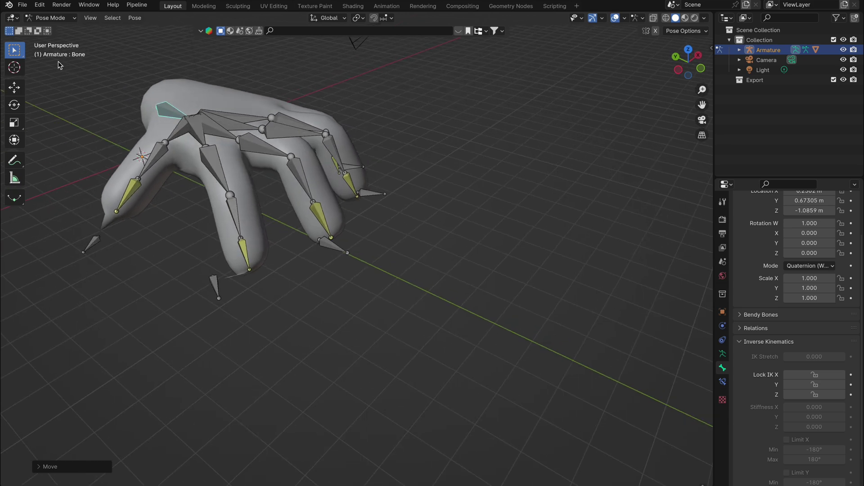
Switch to Object Mode and examine the mesh deformation at the thumb and fingertips from several angles
left_click(57, 18)
left_click(64, 29)
scroll(249, 143, "right", 10)
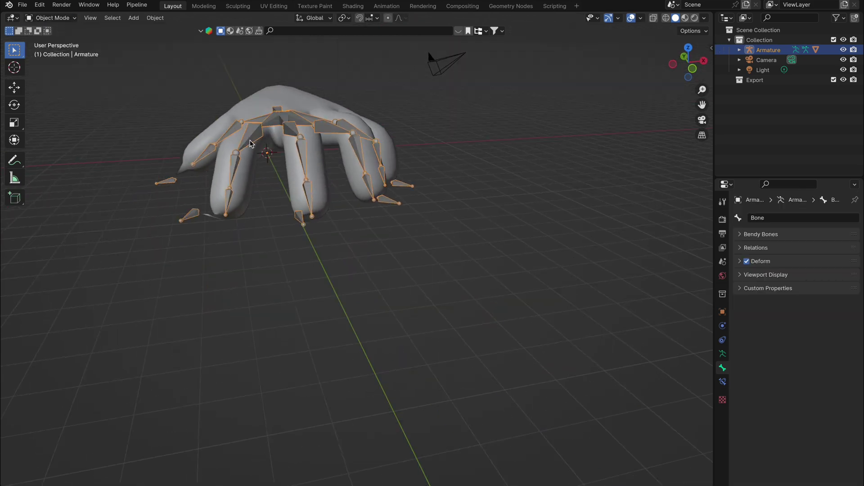
scroll(250, 143, "left", 10)
scroll(250, 143, "down", 4)
scroll(250, 141, "right", 5)
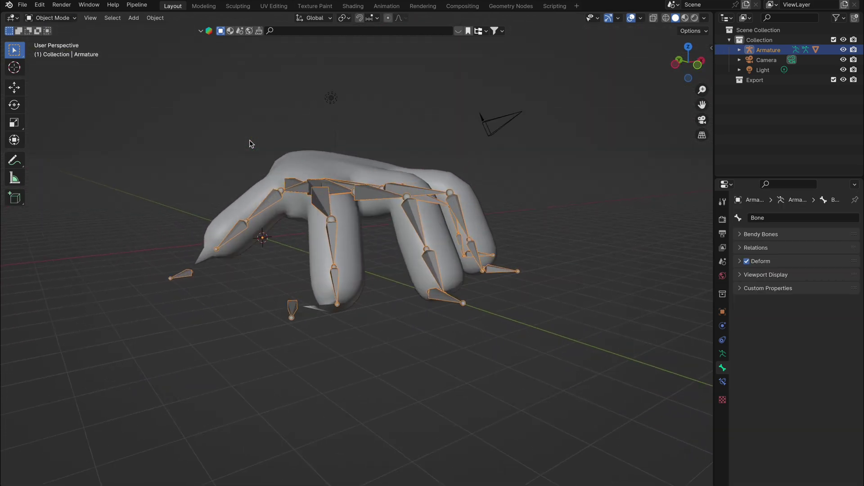
scroll(250, 141, "left", 4)
scroll(250, 140, "up", 5)
scroll(249, 141, "left", 5)
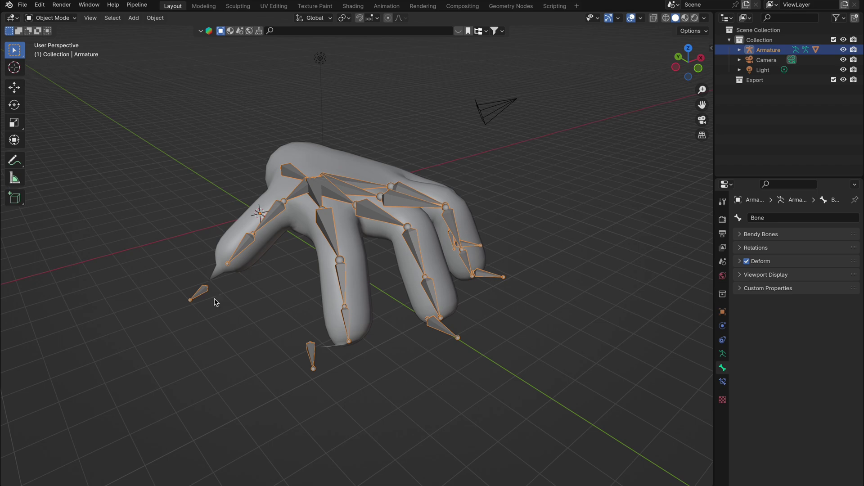
Return to Pose Mode and rename the little finger's IK control bone to IKLittle
left_click(51, 17)
left_click(57, 53)
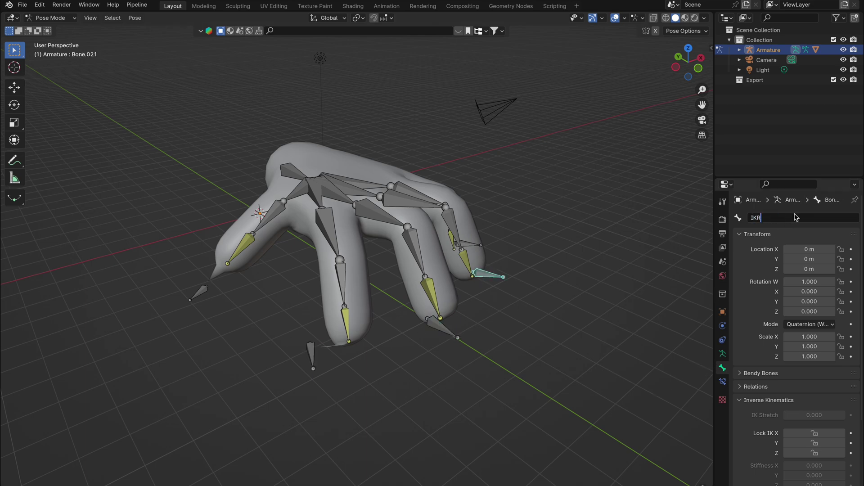
double_click(768, 221)
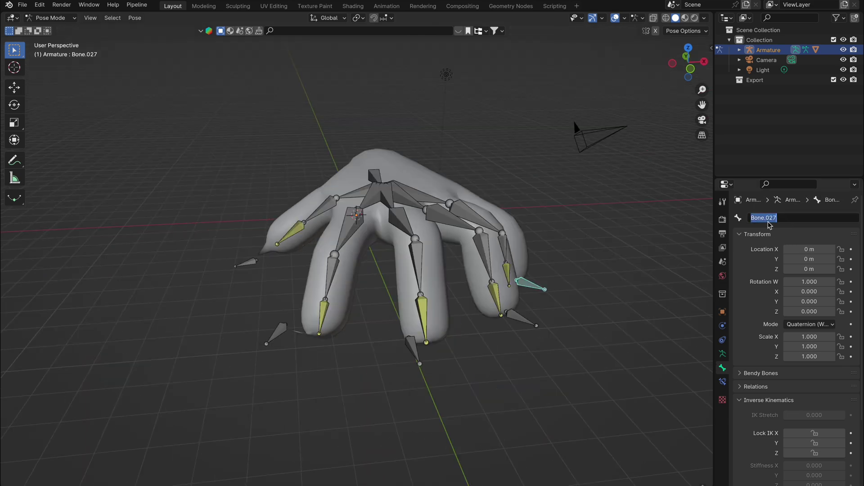
type("IKLittle")
key("Return")
Leave Pose Mode, select the hand mesh and put it into Weight Paint mode
middle_click_drag(439, 377, 452, 365)
left_click(50, 18)
left_click(53, 30)
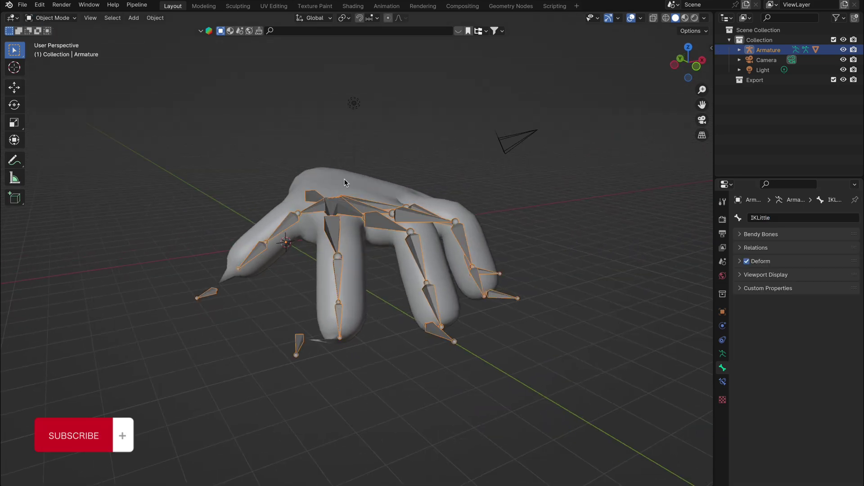
left_click(337, 182)
left_click(56, 16)
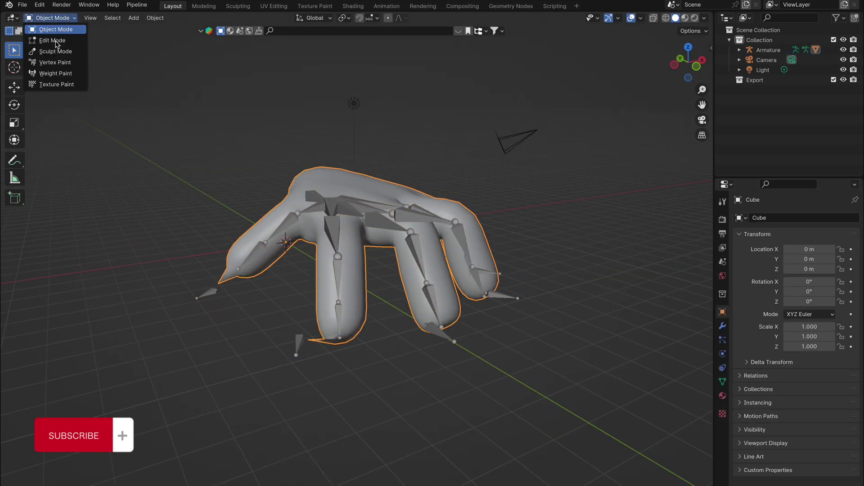
left_click(62, 74)
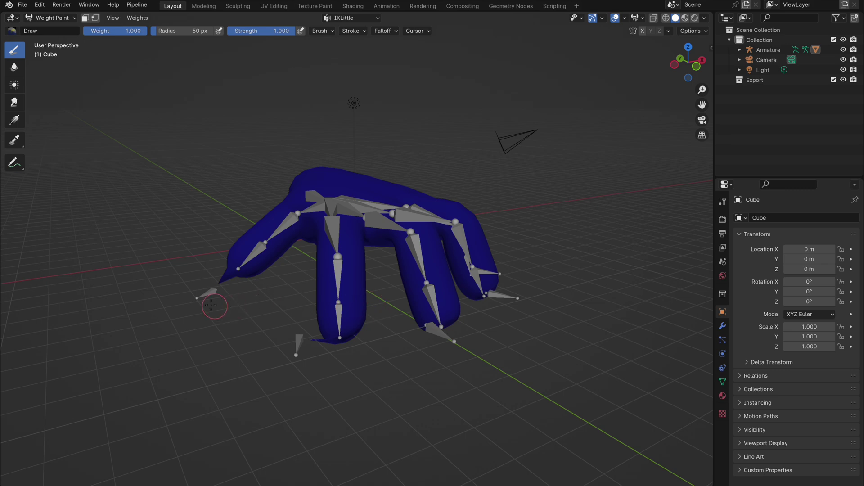
Erase the IKRing group's weight from the ring fingertip with the Subtract brush
middle_click_drag(403, 183, 402, 182)
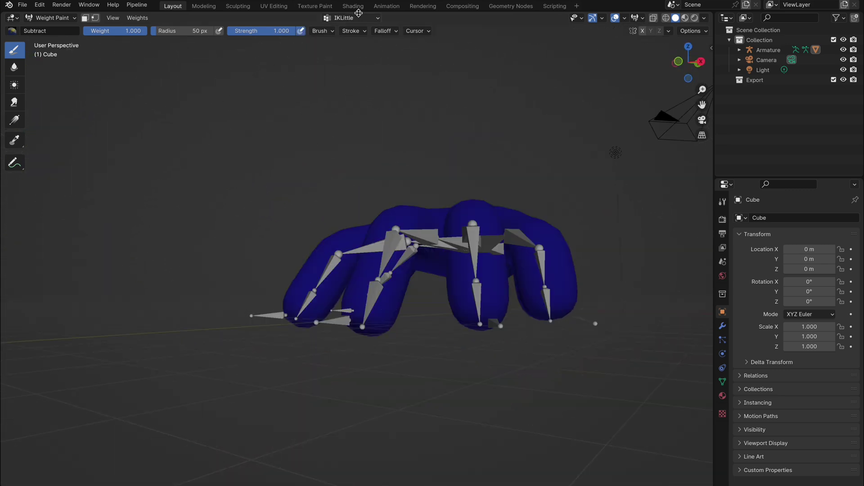
left_click(359, 18)
scroll(358, 72, "up", 5)
left_click(346, 80)
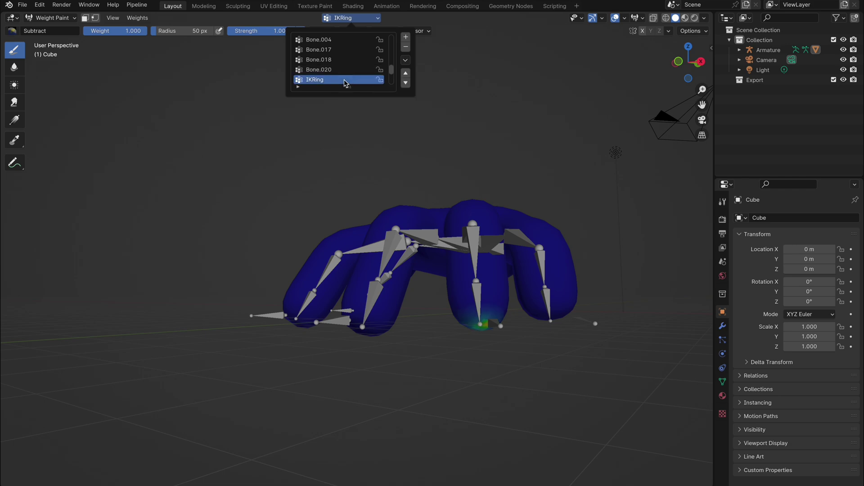
middle_click_drag(500, 243, 501, 226)
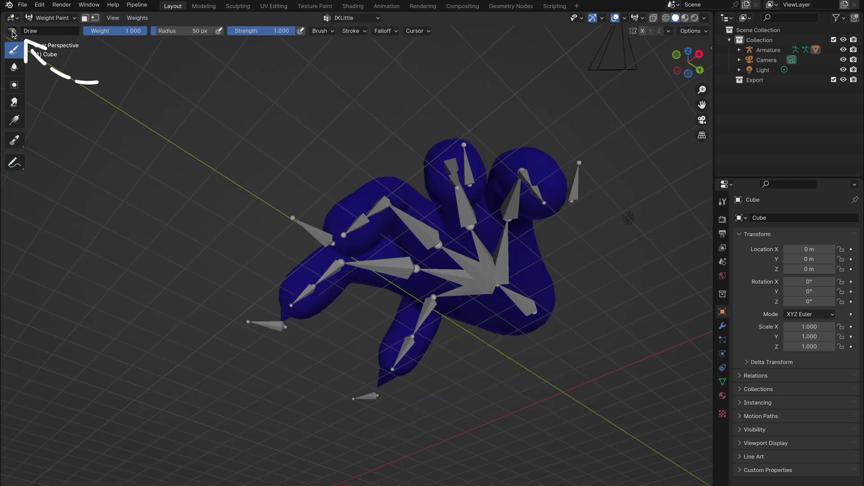
left_click(12, 32)
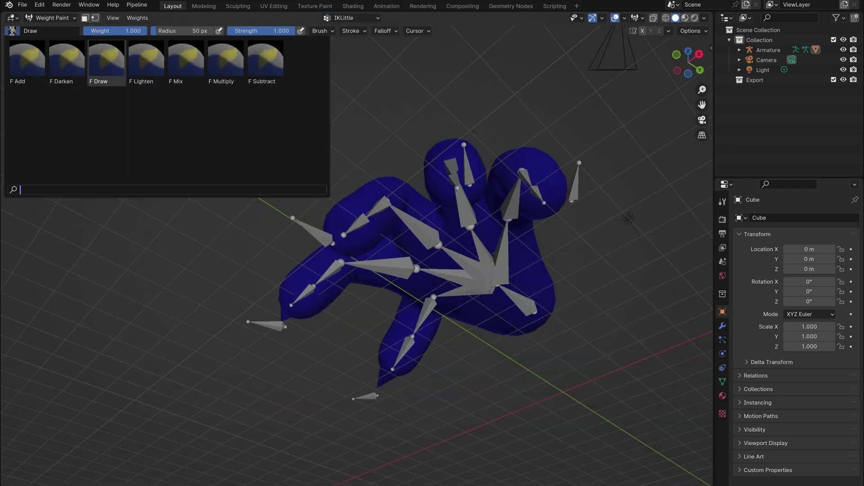
left_click(270, 63)
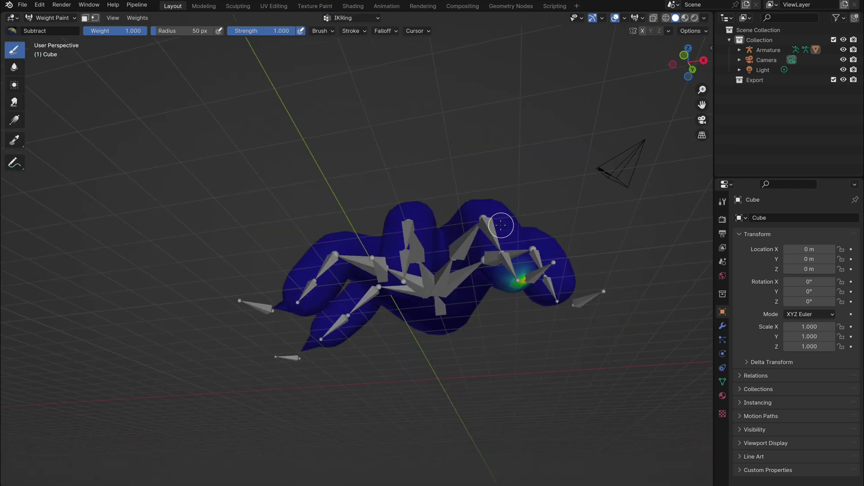
middle_click_drag(498, 226, 501, 225)
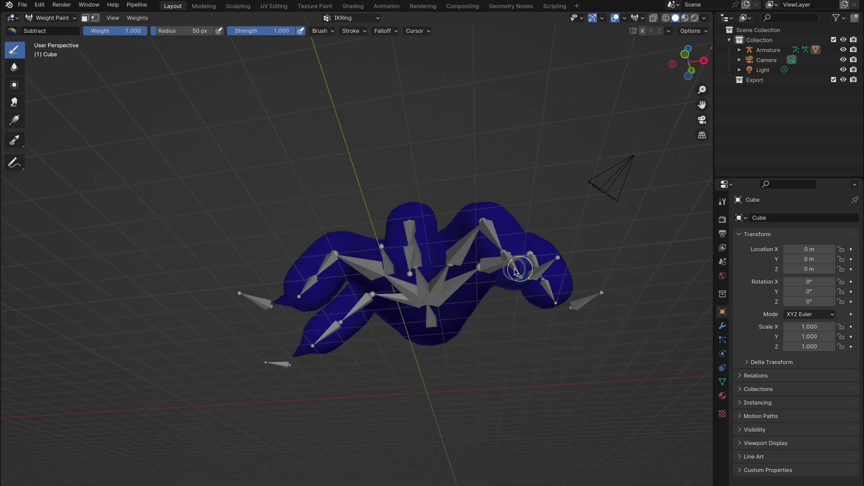
middle_click_drag(512, 280, 489, 296)
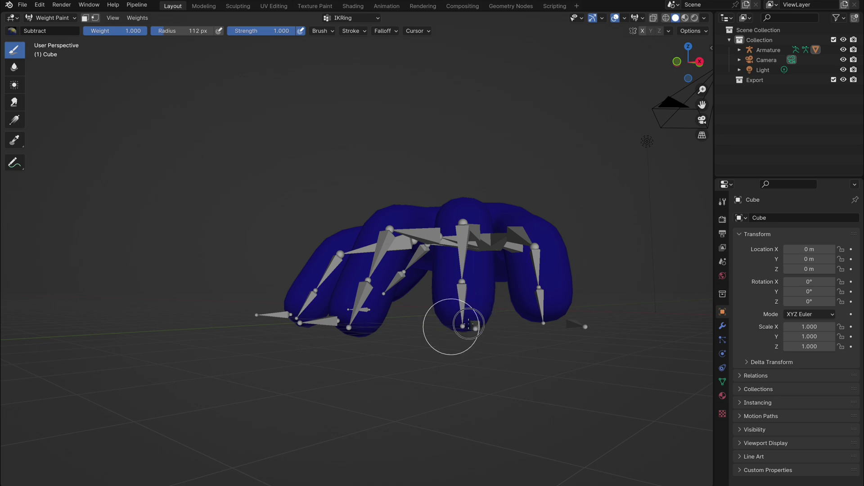
Erase the IKMiddle group's weight from the middle fingertip with the Subtract brush
left_click(354, 18)
scroll(344, 57, "up", 5)
left_click(334, 80)
middle_click_drag(358, 331, 384, 293)
left_click_drag(385, 291, 378, 282)
middle_click_drag(393, 283, 433, 243)
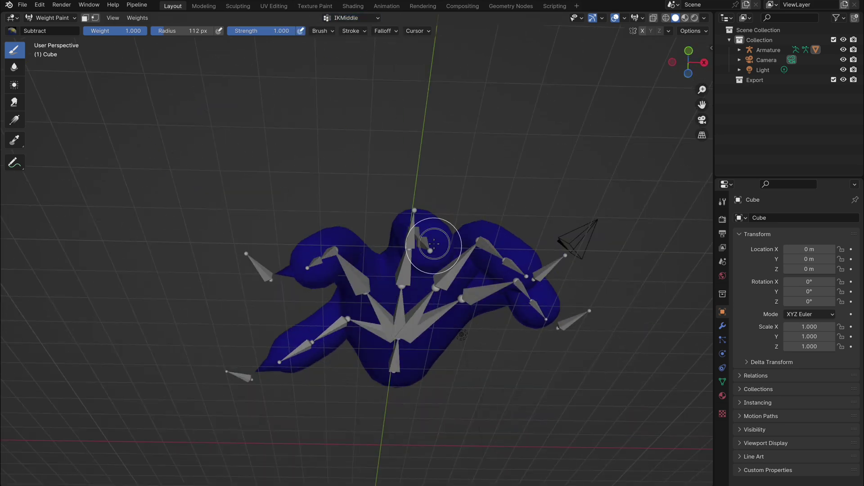
Erase the IKIndex group's weight from the index fingertip with the Subtract brush
left_click(355, 18)
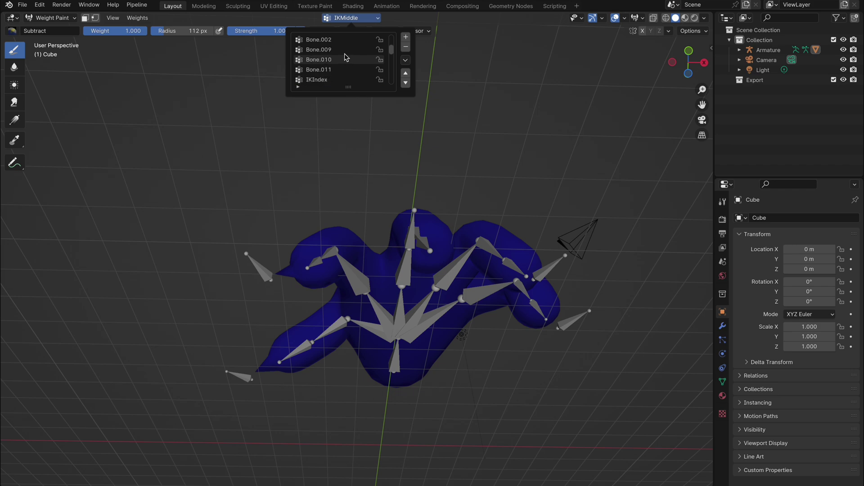
left_click(336, 59)
left_click_drag(309, 262, 310, 261)
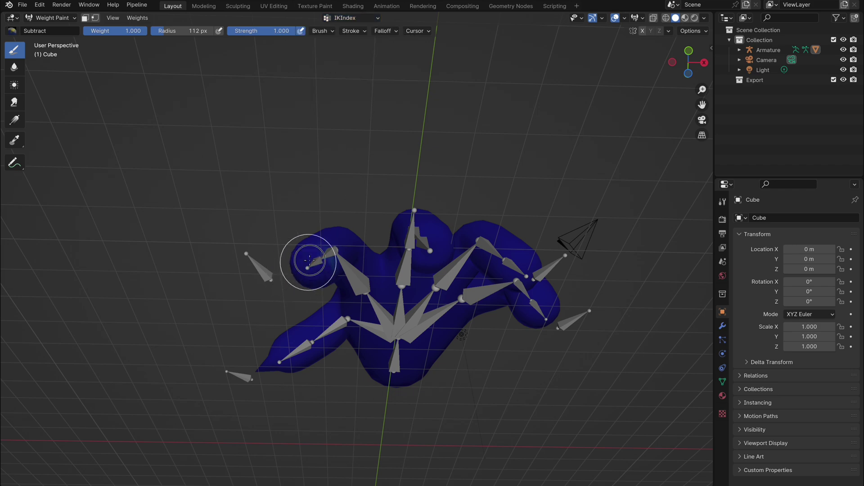
Erase the IKThumb group's weight from the tip of the thumb with the Subtract brush
left_click(355, 18)
left_click(333, 79)
middle_click_drag(315, 234, 279, 324)
left_click_drag(205, 320, 208, 326)
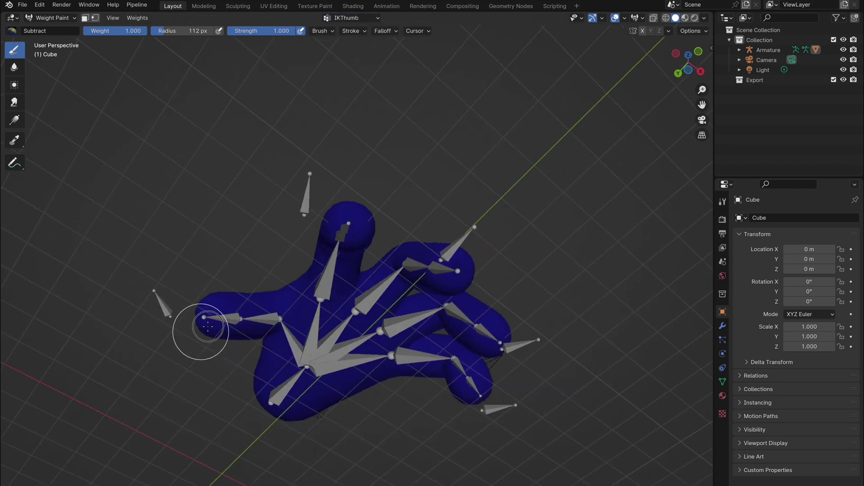
middle_click_drag(189, 311, 185, 304)
Make the thumb's Bone.007 group active and paint full weight onto the thumb tip with the Add brush
left_click(356, 18)
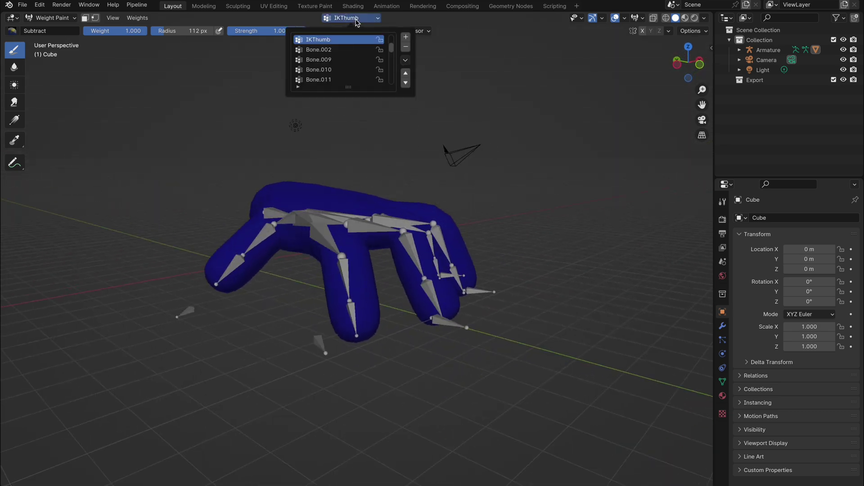
left_click(343, 51)
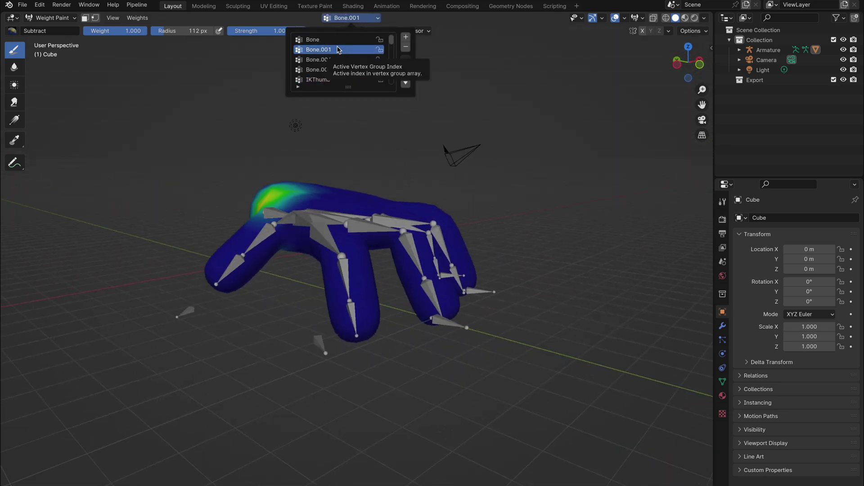
key("Down")
key("Down")
key("Up")
key("Down")
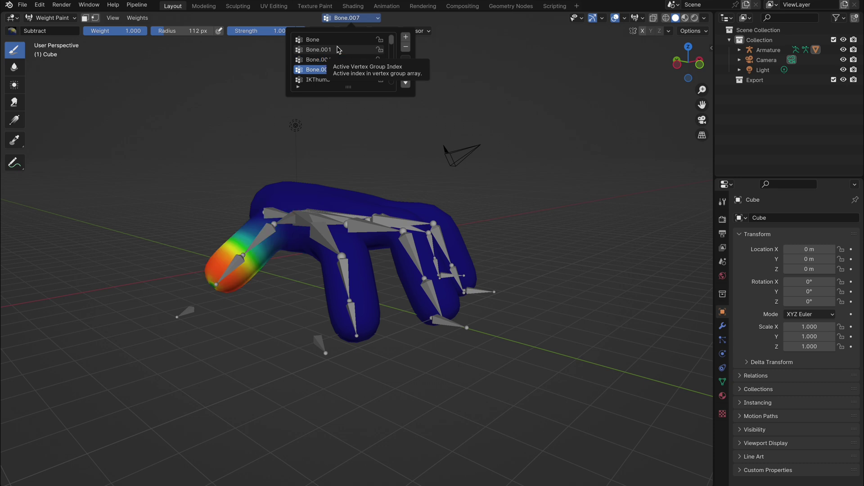
left_click(13, 31)
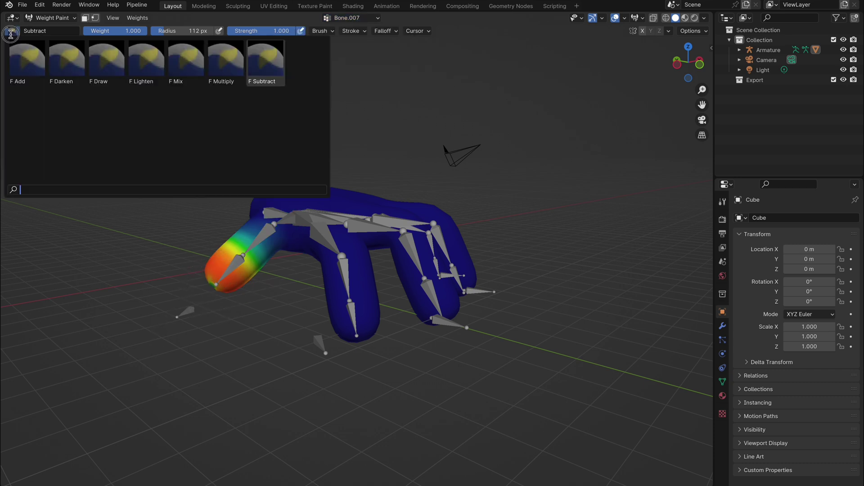
left_click(27, 64)
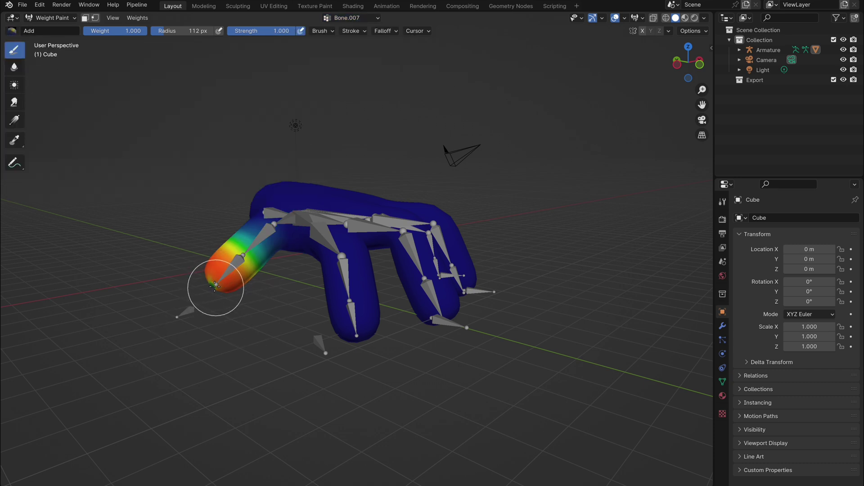
left_click_drag(215, 286, 205, 284)
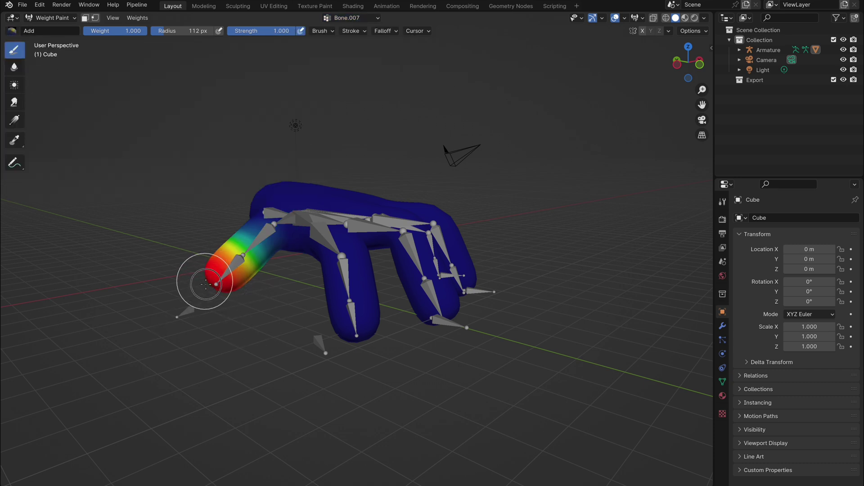
Paint full weight onto the index fingertip in the Bone.011 group with the Add brush
left_click(362, 19)
scroll(325, 72, "down", 5, "ctrl")
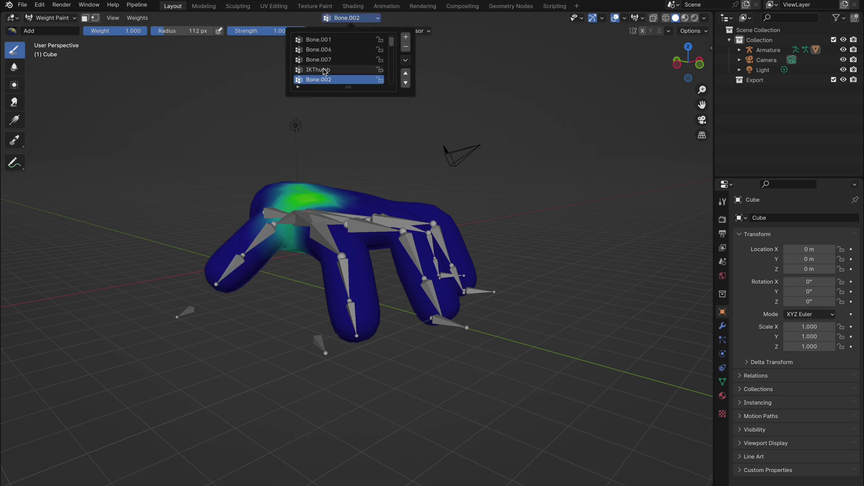
middle_click_drag(344, 351, 352, 292)
left_click_drag(349, 295, 353, 293)
middle_click_drag(360, 270, 333, 325)
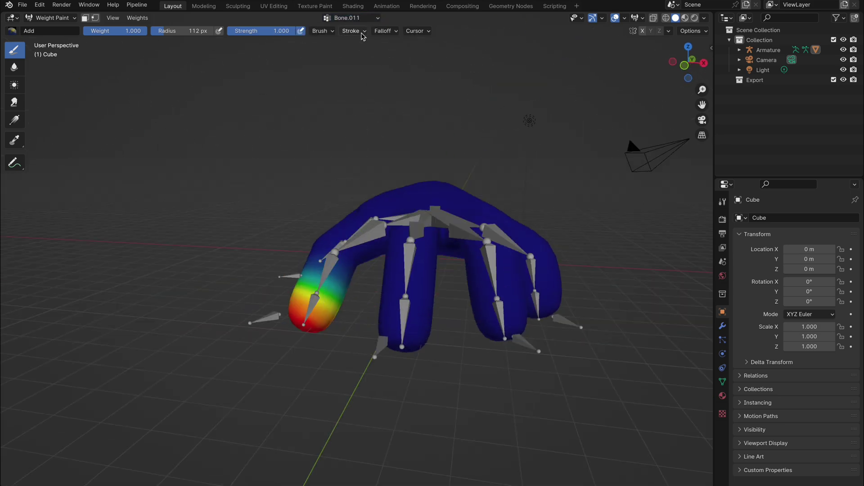
Paint full weight onto the middle fingertip in the Bone.015 group with the Add brush
left_click(355, 18)
scroll(339, 80, "down", 4, "ctrl")
scroll(339, 80, "down", 1, "ctrl")
middle_click_drag(405, 356, 412, 288)
left_click_drag(417, 295, 426, 301)
Make the Bone.025 vertex group active and check the weight on its fingertip
left_click(351, 18)
scroll(338, 72, "down", 5, "ctrl")
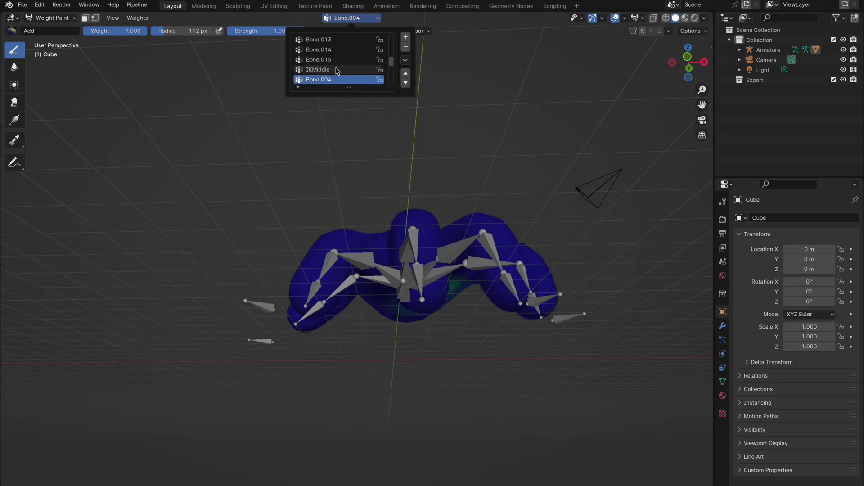
left_click(354, 21)
scroll(340, 87, "down", 4, "ctrl")
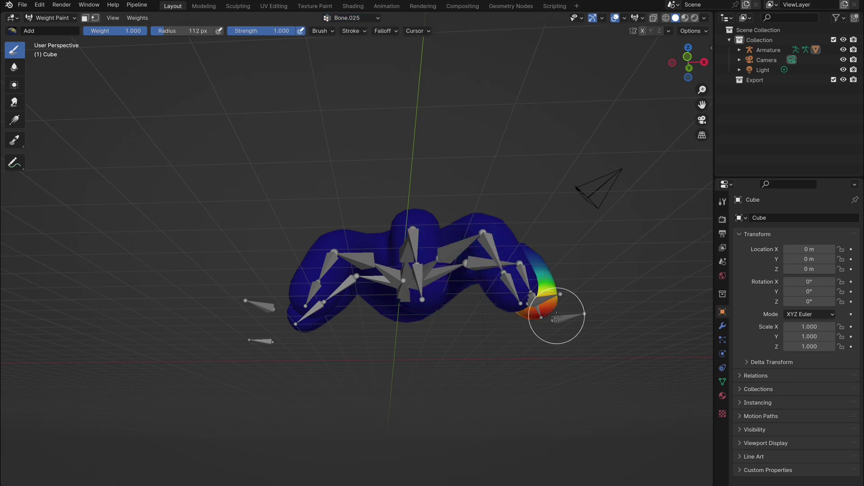
middle_click_drag(541, 257, 509, 311)
Leave Weight Paint for Object Mode, select the armature and put it into Pose Mode
left_click(51, 18)
left_click(56, 29)
left_click(53, 18)
left_click(487, 181)
left_click(51, 18)
left_click(54, 51)
Move the root bone at the wrist freely and along Y to test how the IK fingers bend
key("g")
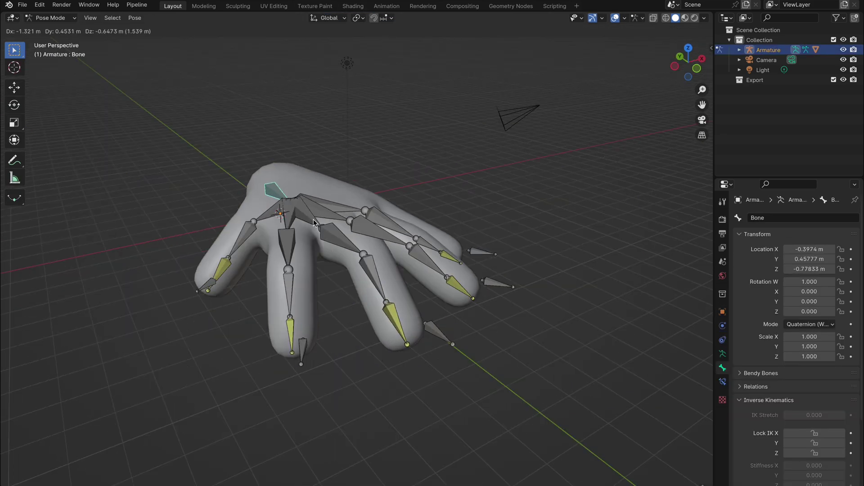
left_click(288, 194)
middle_click_drag(279, 216, 351, 189)
key("g")
key("y")
left_click(505, 202)
middle_click_drag(503, 202, 486, 167)
Select Bone.009 together with the matching bones of the other fingers and open the options of the Lock IK Y setting
left_click(406, 242)
scroll(811, 450, "down", 3)
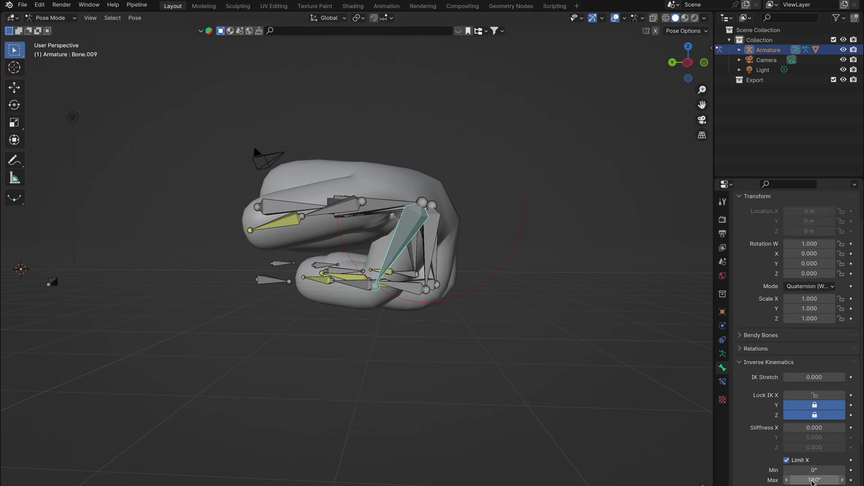
left_click(427, 239, "shift")
middle_click_drag(468, 234, 306, 252)
left_click(410, 227, "shift")
left_click(270, 243, "shift")
right_click(805, 405)
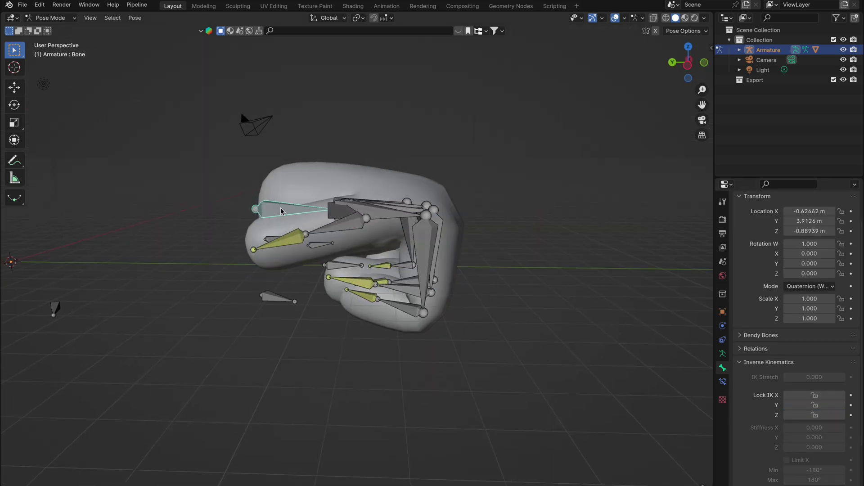
Pull the root bone along Y to check how the fingers curl
key("g")
key("y")
left_click(302, 317)
Lower the maximum IK X limit of Bone.010 and select the corresponding bones in the neighbouring fingers
left_click(332, 322)
mouse_move(814, 480)
left_mouse_down()
mouse_move(801, 480)
mouse_move(814, 480)
left_mouse_up()
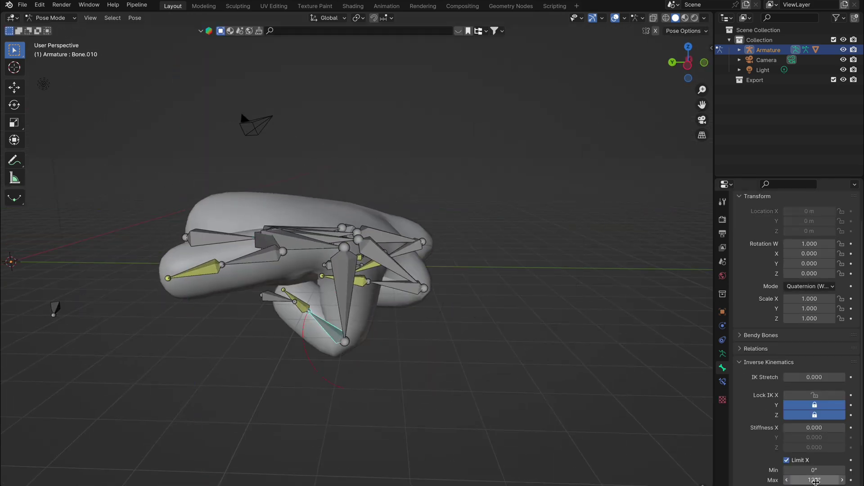
middle_click_drag(455, 387, 306, 401)
left_click(356, 297)
left_click(418, 267, "shift")
left_click(444, 269, "shift")
middle_click_drag(439, 282, 540, 342)
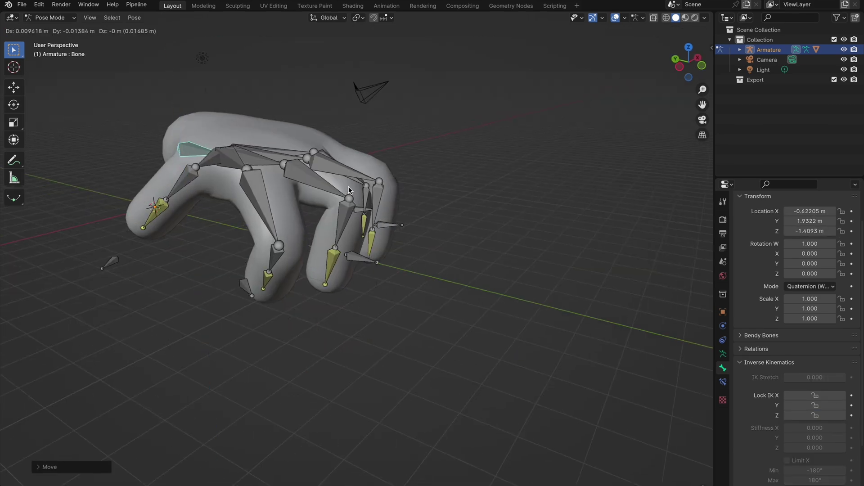
Move the root bone freely and along the Z, Y and X axes to test the bending of all fingers
left_click(423, 198)
middle_click_drag(432, 201, 475, 195)
key("g")
key("z")
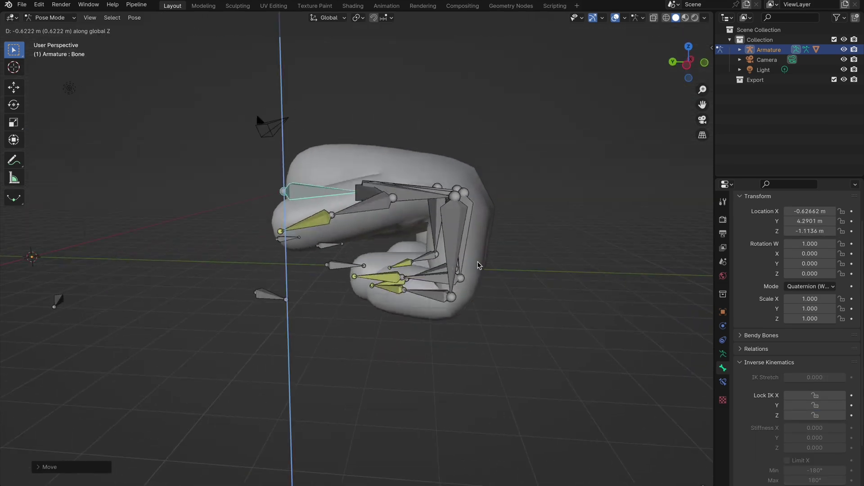
left_click(477, 230)
key("g")
key("y")
left_click(236, 221)
middle_click_drag(310, 205, 237, 224)
key("g")
key("x")
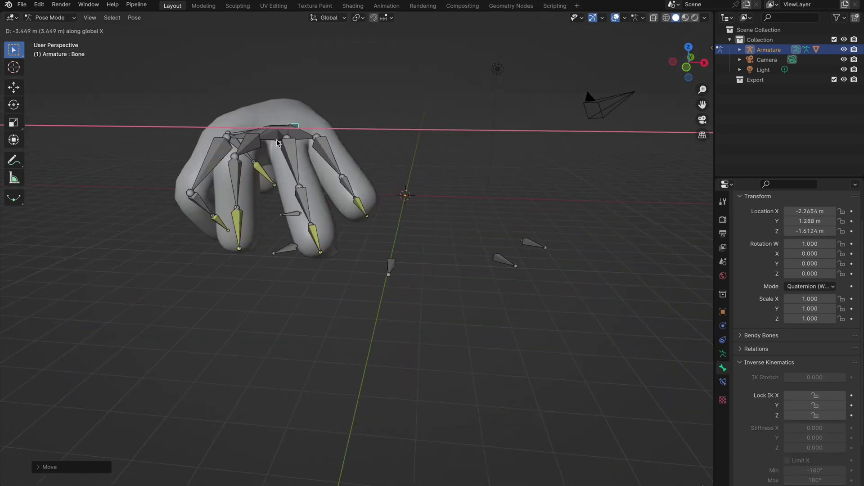
left_click(289, 194)
middle_click_drag(290, 193, 401, 153)
Shift the root bone repeatedly along Z and Y to test the fingers against their IK limits
key("g")
key("z")
left_click(369, 228)
key("g")
key("y")
left_click(486, 232)
key("g")
key("z")
left_click(490, 159)
key("g")
key("y")
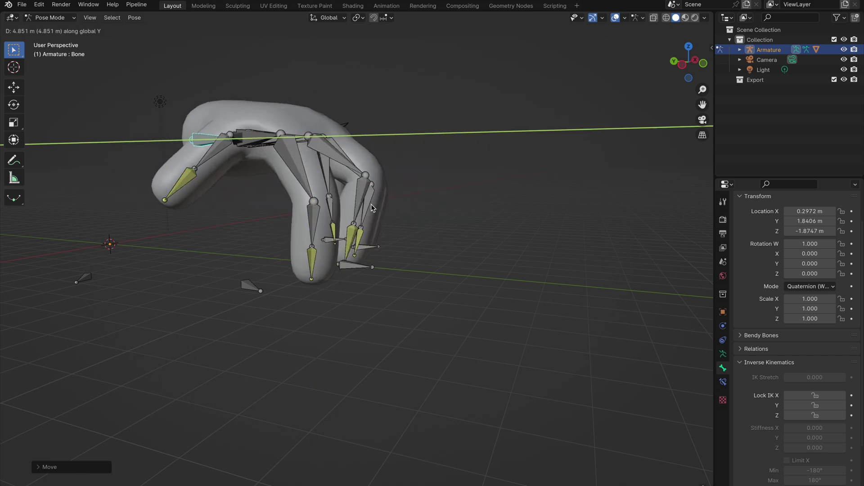
left_click(405, 207)
Pull the root bone along Y and Z, looking at the curling fingers from both sides of the hand
middle_click_drag(407, 208, 468, 223)
key("g")
key("y")
left_click(543, 227)
key("g")
key("z")
left_click(563, 275)
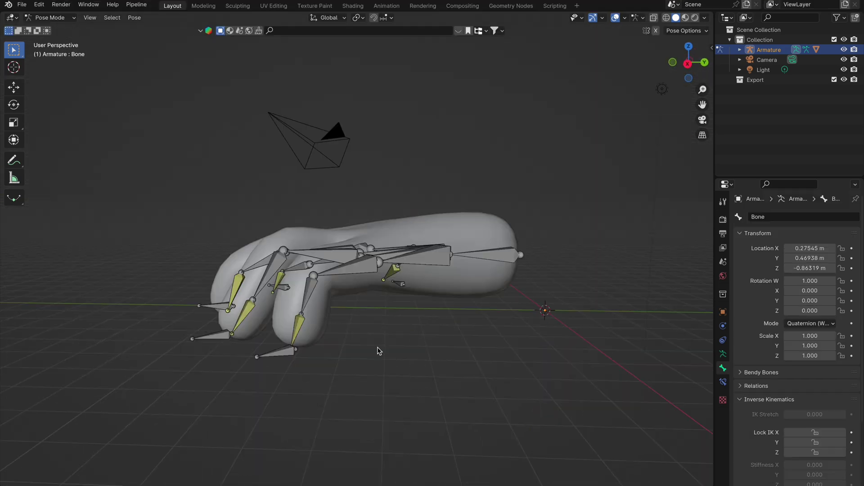
middle_click_drag(377, 347, 261, 239)
left_click(258, 226)
key("g")
key("y")
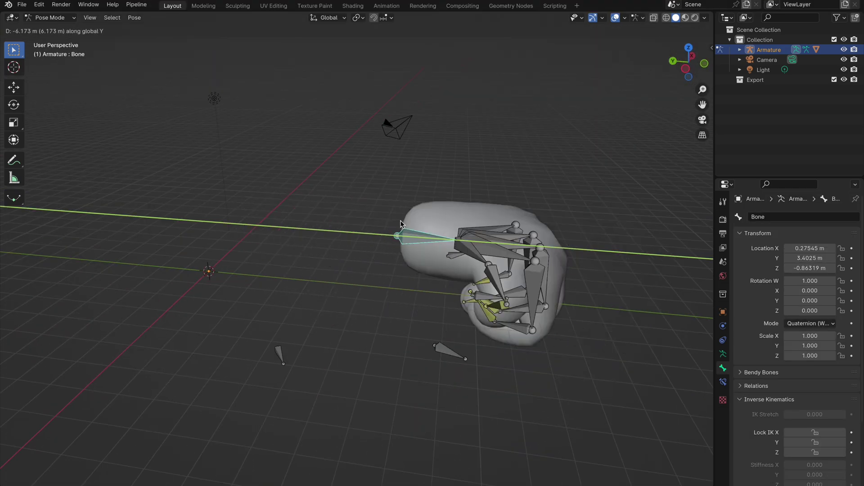
left_click(310, 231)
Hide the viewport overlays and move the root bone along Y, X and Z, checking the bare hand mesh from the front
left_click(615, 19)
key("g")
key("y")
left_click(520, 233)
key("KP_1")
key("g")
key("y")
left_click(508, 248)
key("g")
key("x")
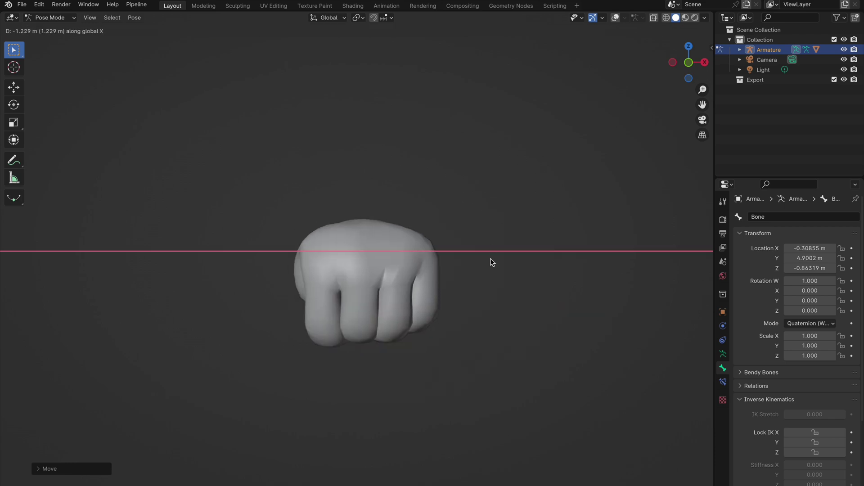
key("y")
left_click(471, 261)
key("g")
key("z")
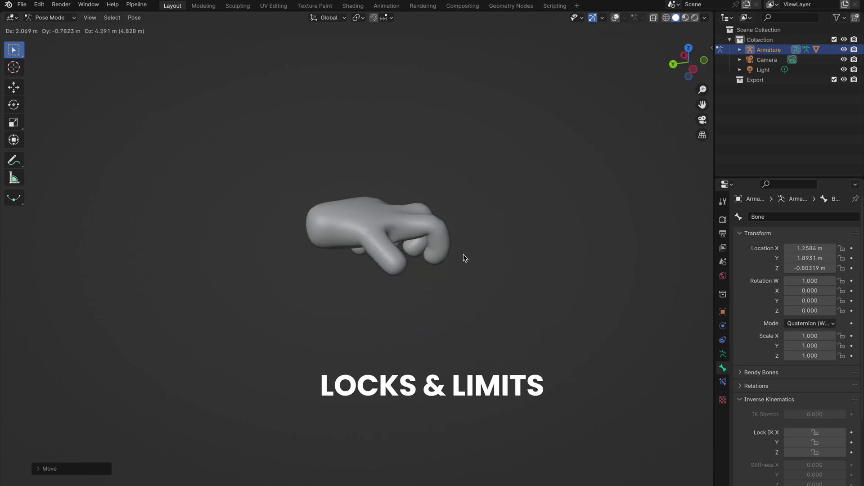
left_click(468, 246)
With the overlays hidden, move the root bone along Y and X while viewing the hand up close
scroll(467, 243, "up", 3)
middle_click_drag(467, 243, 428, 243)
key("g")
key("y")
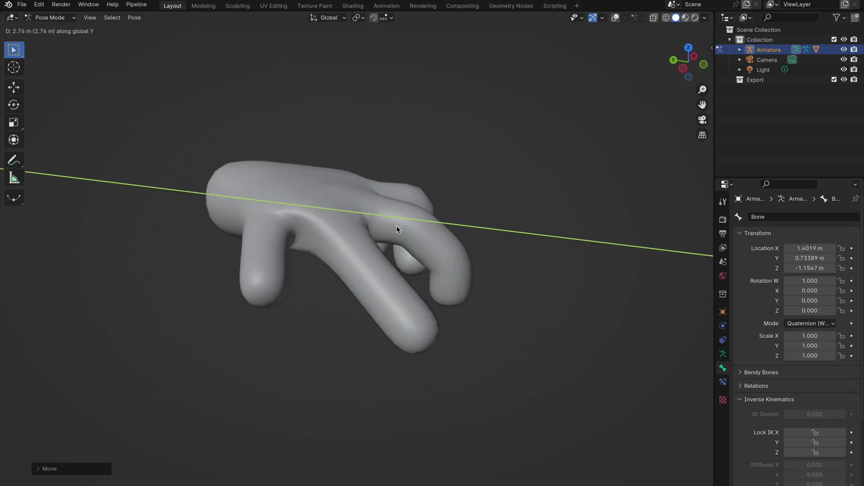
left_click(378, 225)
key("g")
key("x")
left_click(335, 256)
Move the IKMiddle control bone to test the middle finger on its own
key("g")
key("z")
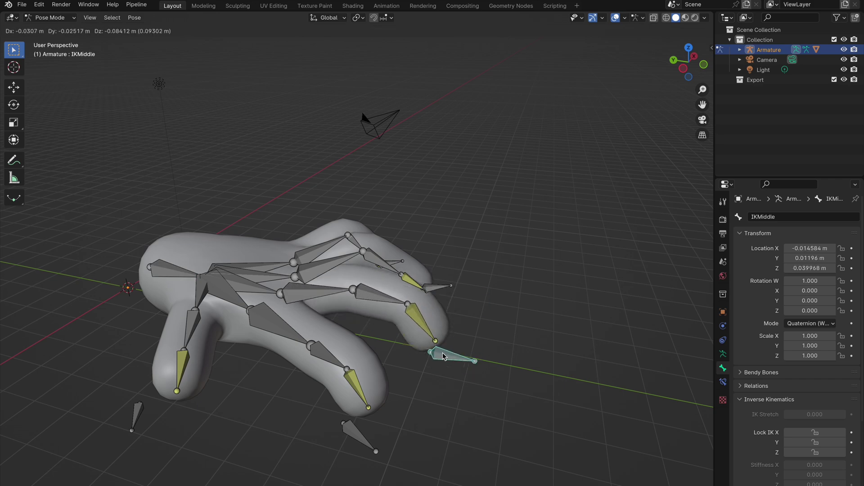
key("z")
left_click(347, 408)
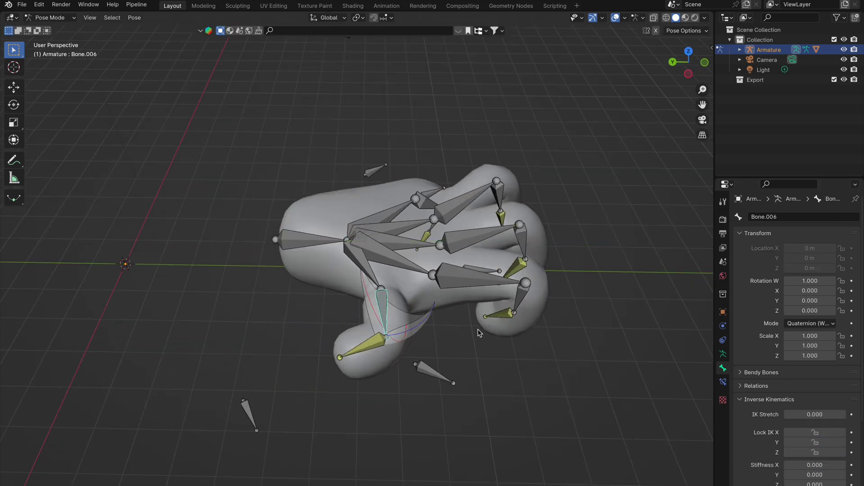
Lock IK Z and limit X to 0°–180° on thumb Bone.007; lock Y and Z and limit X to -10°–180° on Bone.006
scroll(410, 344, "up", 3)
left_click(410, 345)
scroll(792, 459, "down", 3)
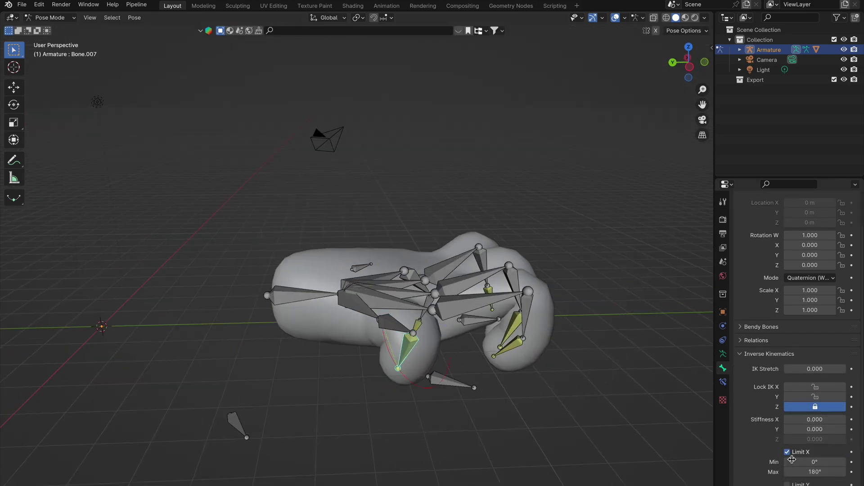
left_click(392, 329)
middle_click_drag(497, 373, 472, 381)
Clear all transforms on every bone to reset the pose, and select the IKThumb control bone
key("a")
left_click(134, 18)
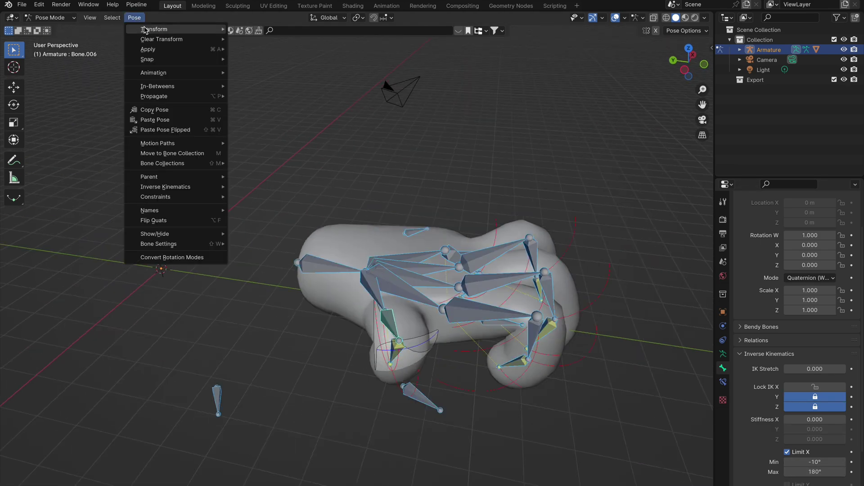
mouse_move(162, 39)
left_click(248, 39)
left_click(276, 193)
middle_click_drag(516, 322, 489, 337)
left_click(215, 348)
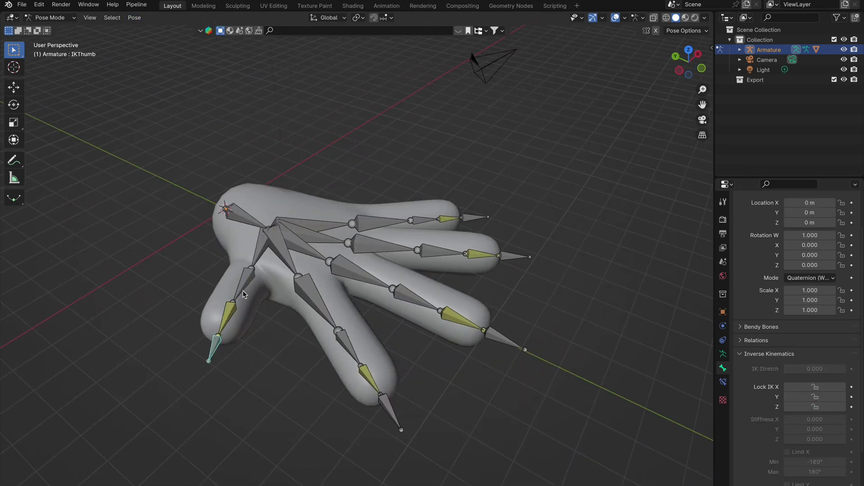
Set the armature's viewport display to Stick in the armature data settings
left_click(723, 354)
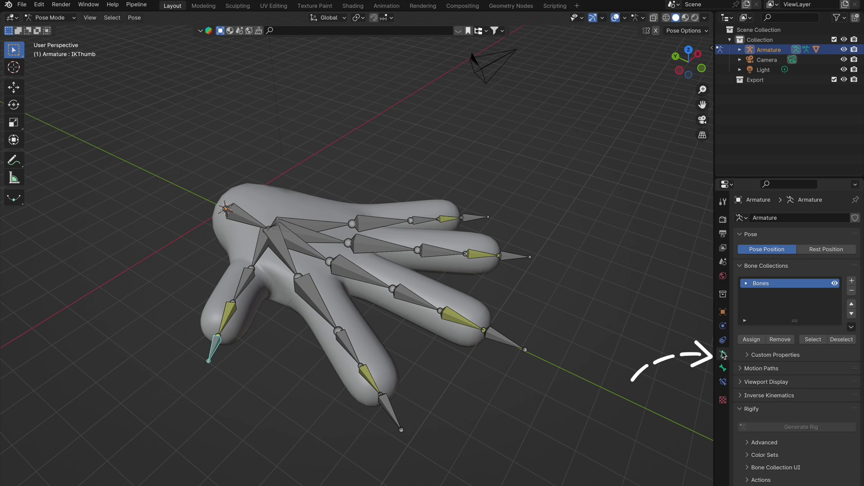
left_click(742, 382)
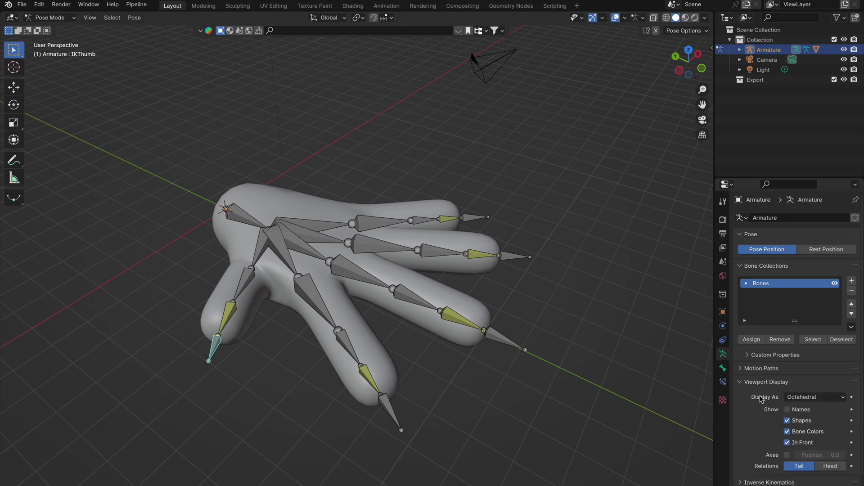
left_click(818, 399)
left_click(810, 421)
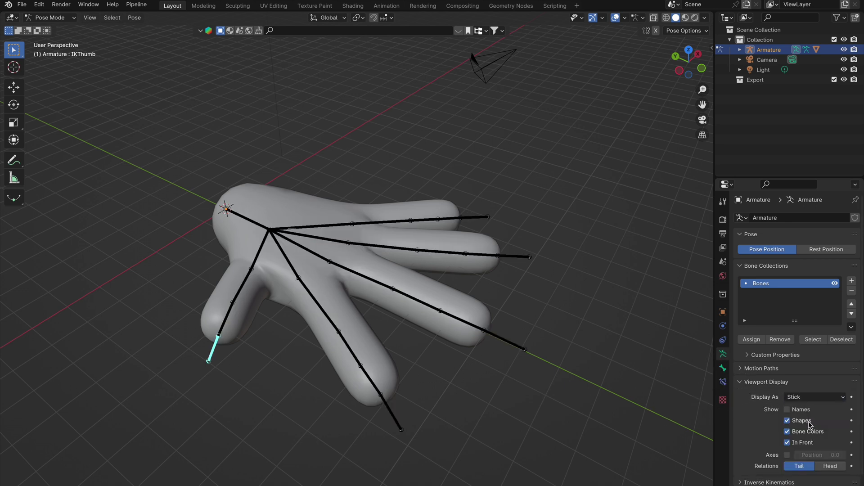
Try the B-Bone, Envelope and Wire bone displays, and set the armature to Envelope
left_click(808, 399)
left_click(809, 431)
left_click(814, 400)
left_click(809, 442)
left_click(808, 399)
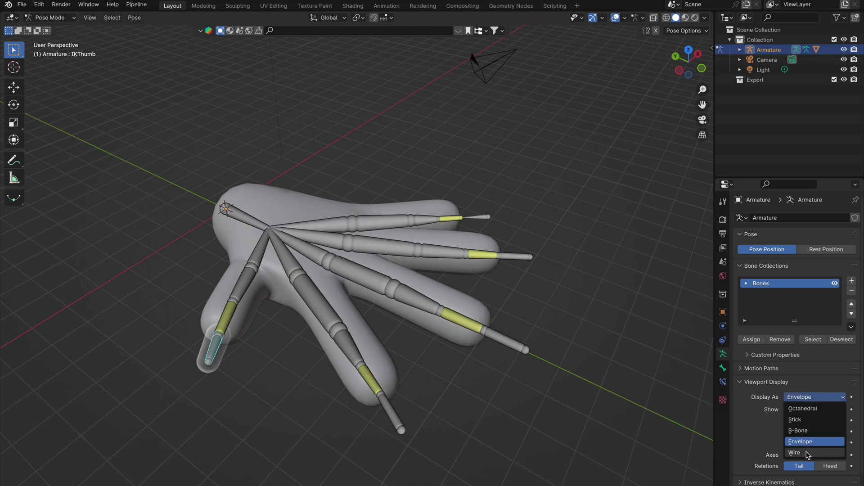
left_click(806, 453)
left_click(813, 400)
left_click(810, 442)
Move the root bone along Y and Z to bend the fingers with the Envelope bones shown
key("y")
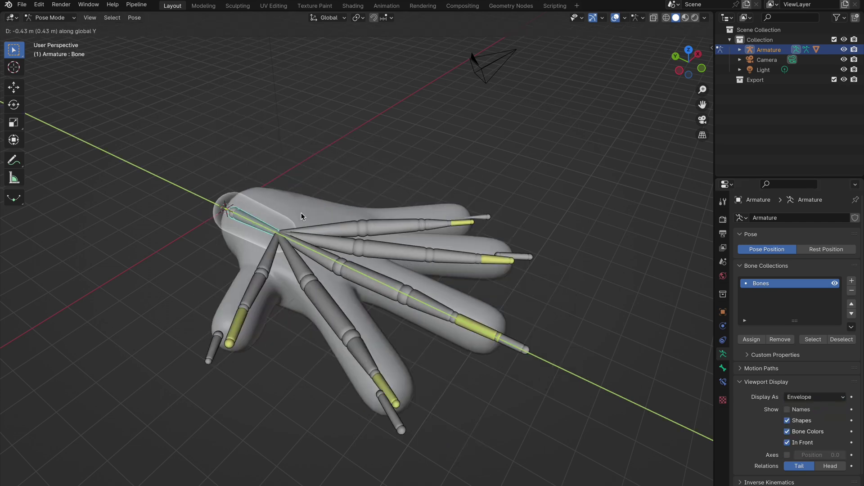
left_click(344, 237)
key("g")
key("z")
left_click(351, 181)
middle_click_drag(351, 181, 365, 277)
key("g")
key("z")
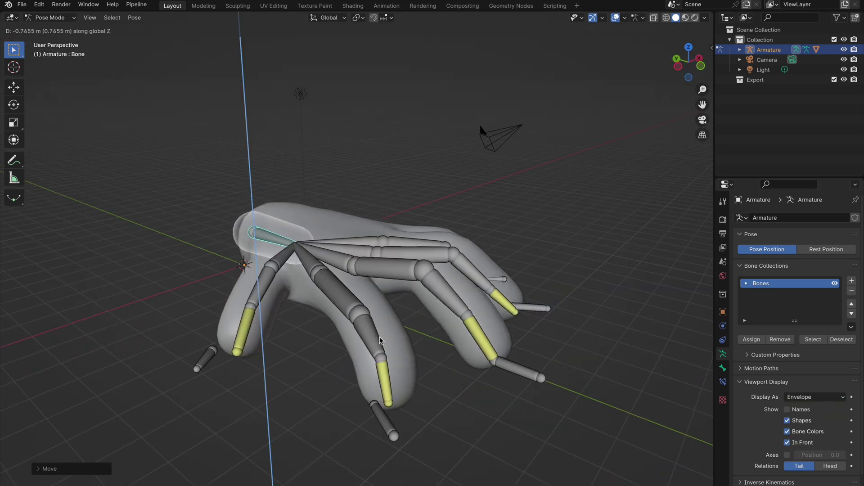
left_click(259, 336)
middle_click_drag(259, 336, 268, 350)
Try the Stick display once more, set the armature's bones back to Octahedral and select the IKThumb bone
left_click(811, 398)
left_click(810, 422)
left_click(283, 248)
left_click(812, 397)
left_click(810, 411)
left_click(209, 377)
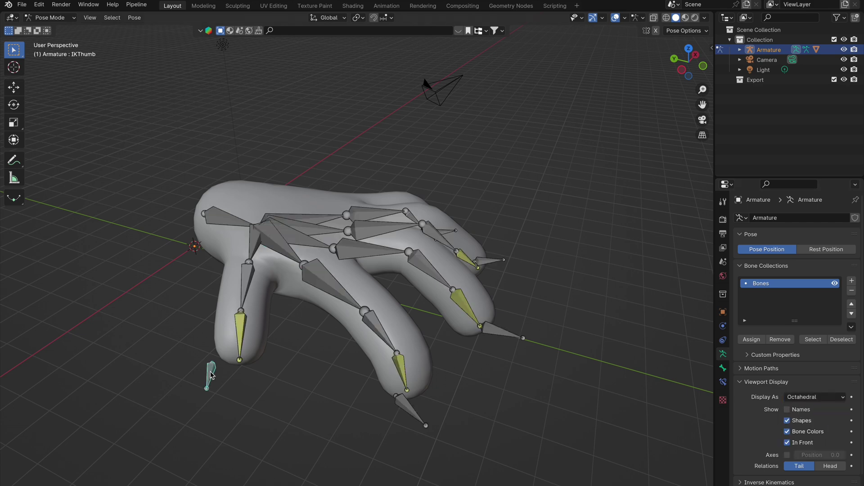
Switch the armature from Pose Mode to Object Mode and deselect everything
middle_click_drag(216, 382, 288, 360)
left_click(459, 361)
left_click(289, 458)
middle_click_drag(432, 396, 355, 407)
left_click(65, 18)
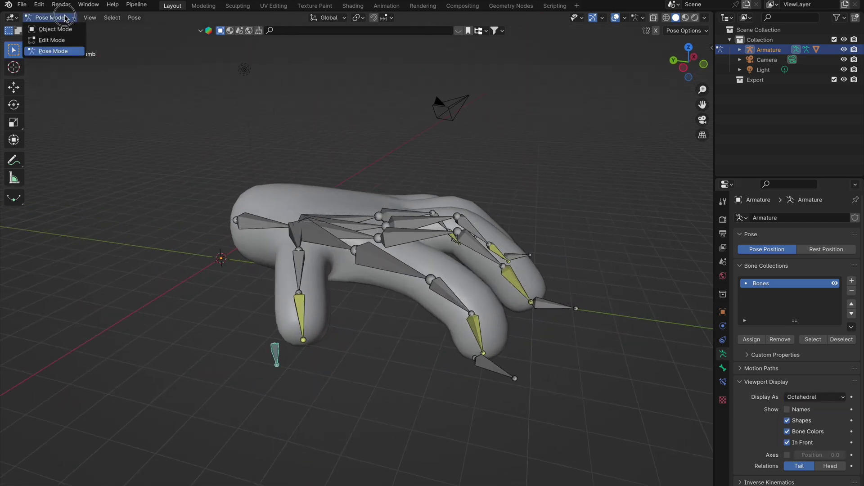
left_click(64, 30)
left_click(196, 283)
middle_click_drag(196, 283, 245, 283)
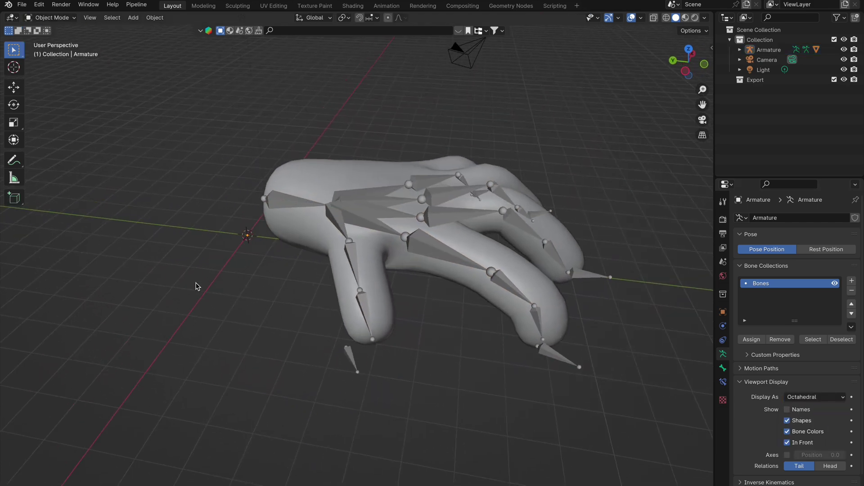
Add a Bezier circle curve at the 3D cursor
key("shift+a")
mouse_move(184, 223)
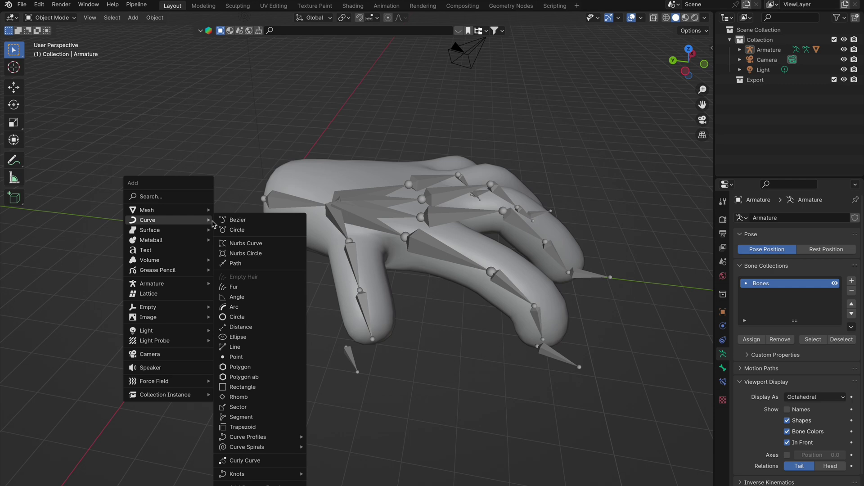
left_click(243, 231)
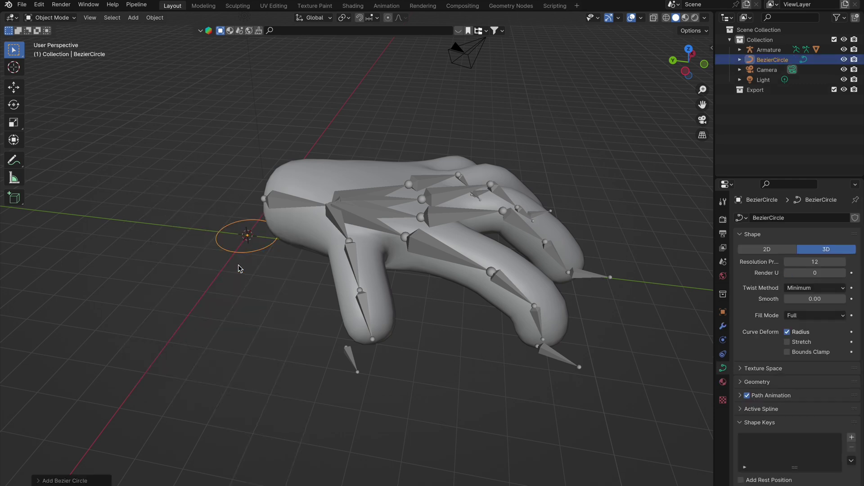
Move the Bezier circle about 15.8 m along the global X axis, away from the hand
middle_click_drag(239, 269, 326, 270)
mouse_move(372, 406)
middle_mouse_down()
mouse_move(344, 408)
mouse_move(373, 398)
middle_mouse_up()
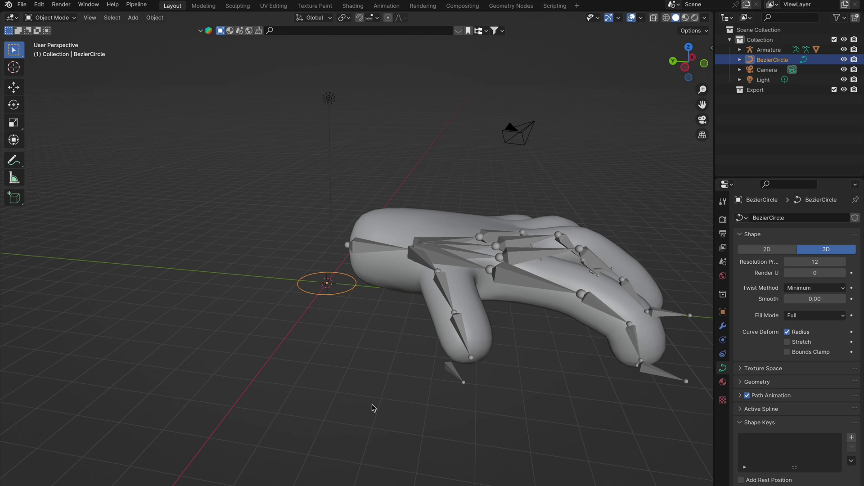
key("g")
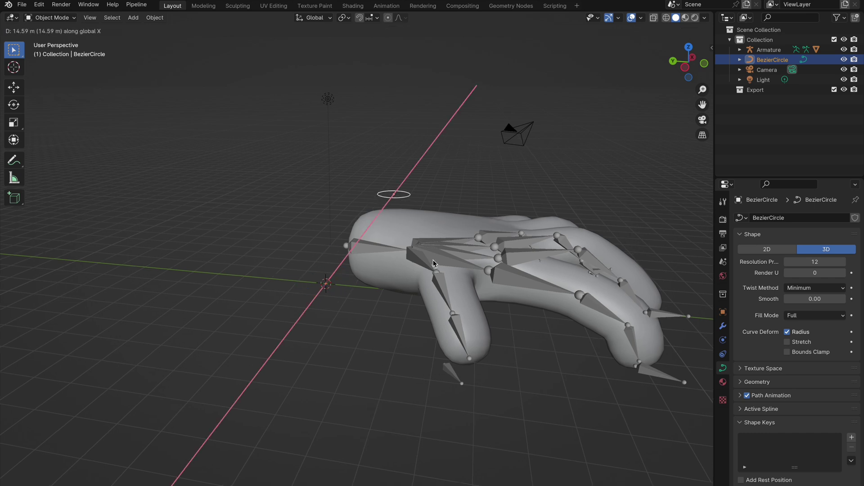
left_click(434, 263)
Switch the armature to Pose Mode and assign BezierCircle as the IKThumb bone's custom shape object
middle_click_drag(400, 345, 405, 390)
left_click(408, 365)
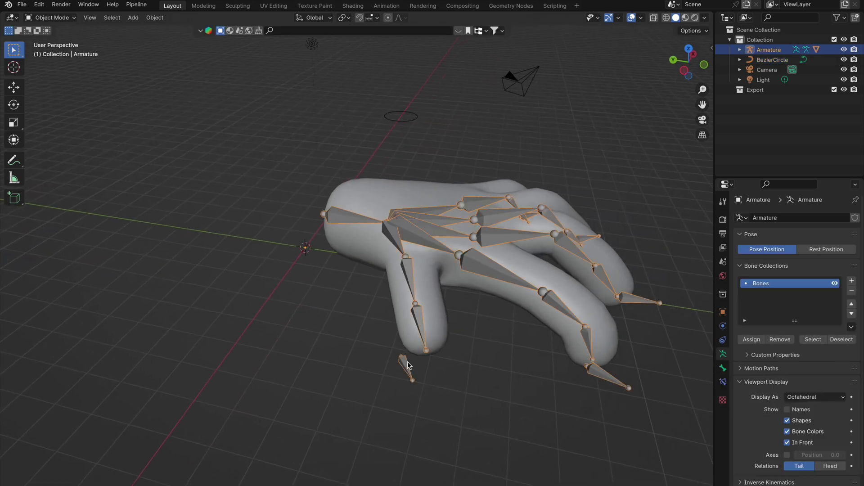
left_click(52, 17)
left_click(53, 52)
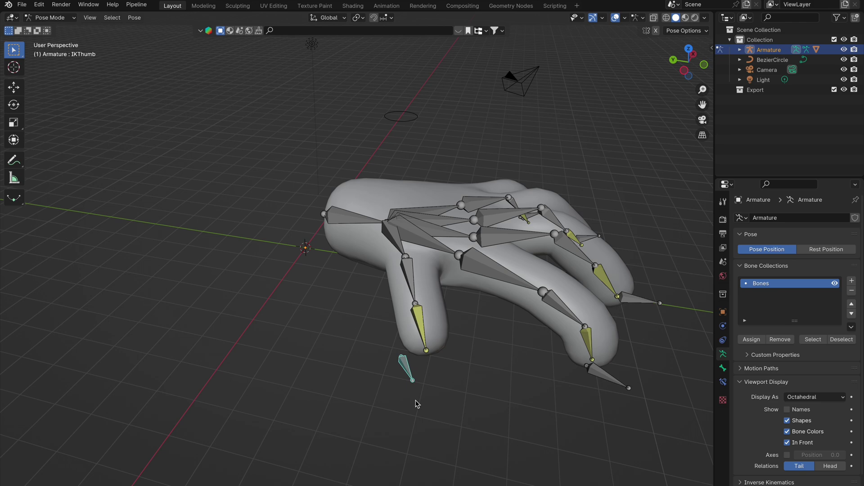
left_click(723, 369)
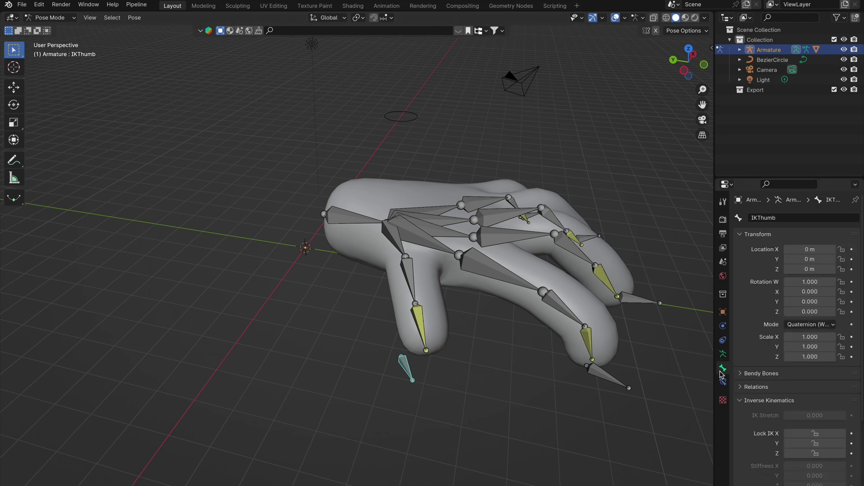
scroll(781, 407, "down", 8)
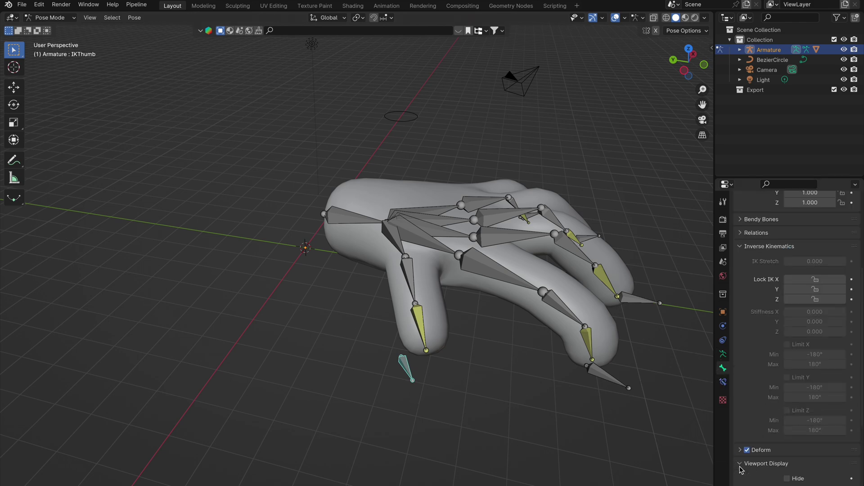
scroll(743, 470, "down", 5)
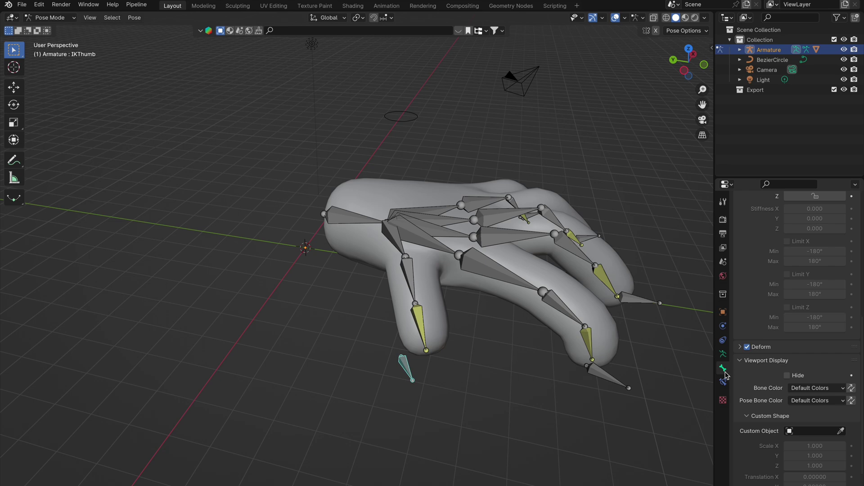
left_click(793, 432)
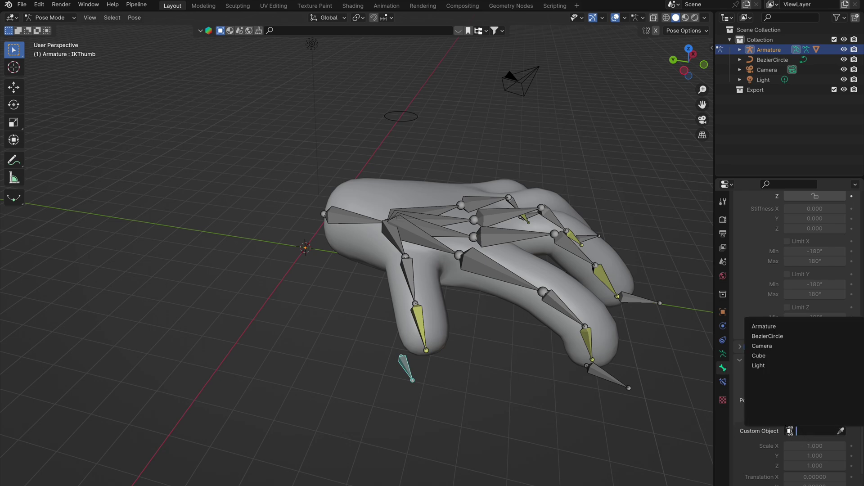
left_click(777, 337)
Select all finger IK bones with IKThumb active and copy its custom shape object to the selected bones
middle_click_drag(568, 352, 569, 360)
middle_click_drag(569, 353, 492, 333, "shift")
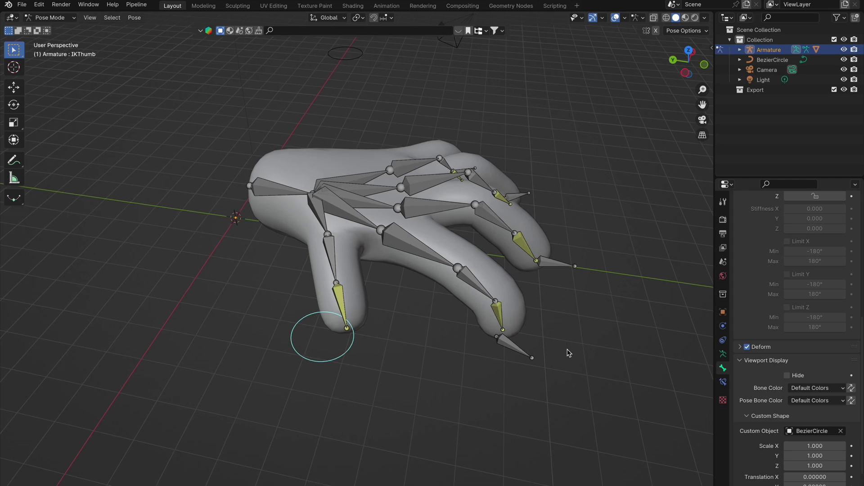
left_click(507, 347)
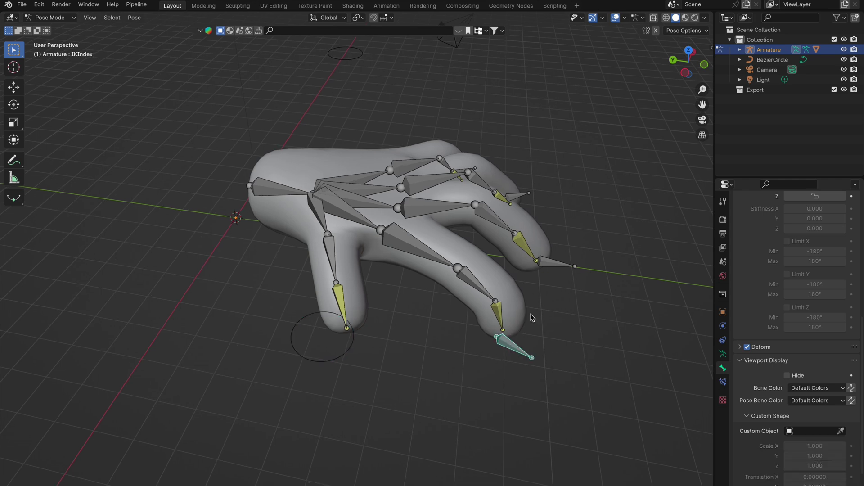
left_click(555, 263, "shift")
middle_click_drag(555, 263, 643, 348)
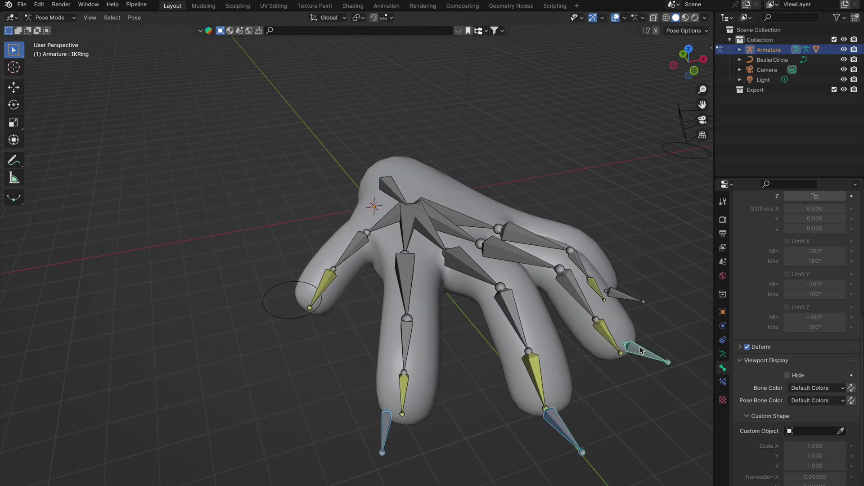
left_click(291, 318, "shift")
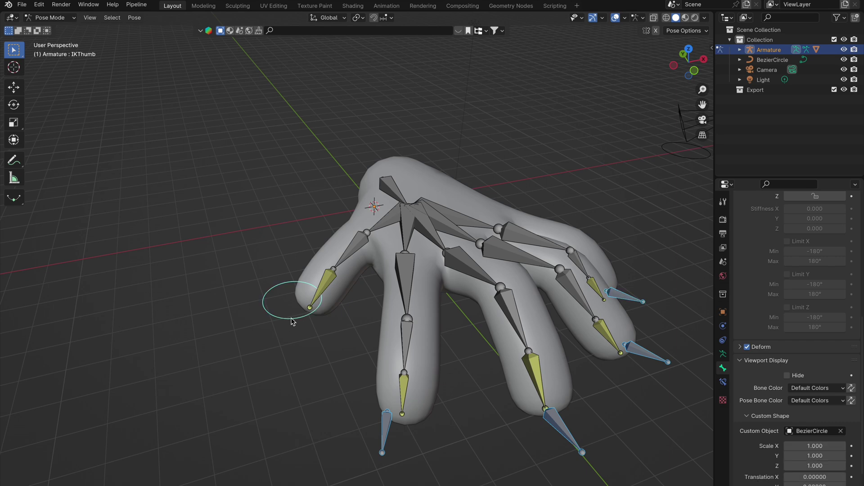
middle_click_drag(336, 357, 336, 356)
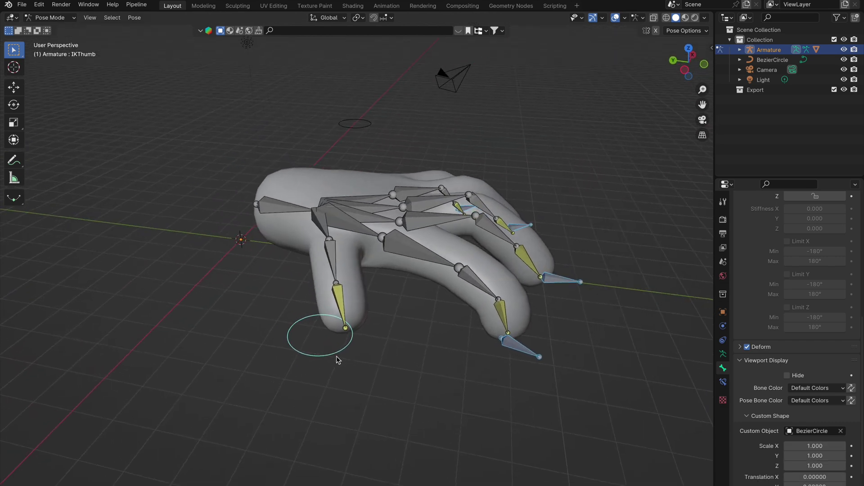
right_click(811, 433)
left_click(788, 441)
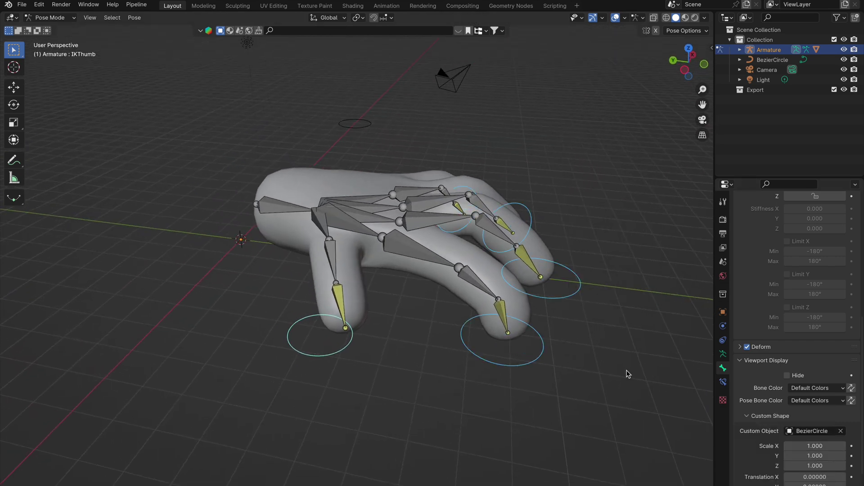
Adjust the IKRing bone's circle orientation by setting its custom shape Y rotation to 90°
middle_click_drag(647, 370, 559, 352)
left_click(560, 353)
scroll(531, 356, "up", 8)
scroll(815, 468, "down", 3)
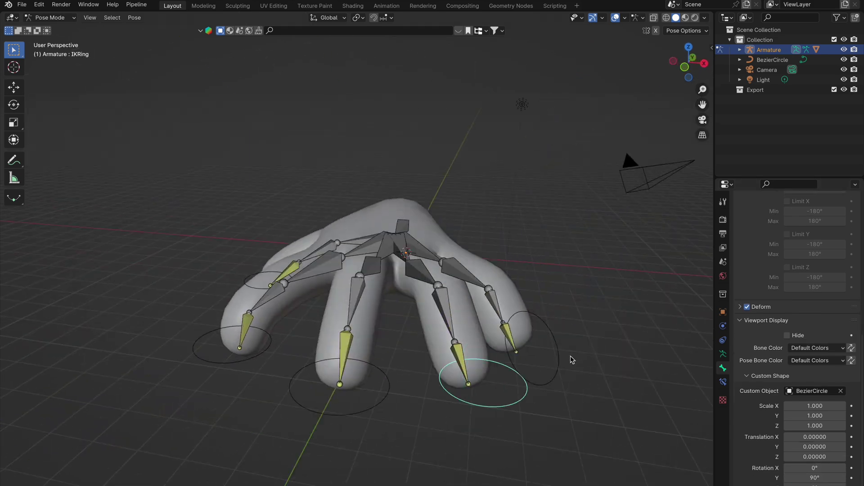
key("Tab")
type(".5")
key("Return")
Select all bones and clear their pose transforms to flatten the hand
middle_click_drag(562, 288, 558, 344)
key("a")
left_click(134, 18)
left_click(243, 38)
key("ctrl+z")
Try moving the IKIndex control bone freely, and clear its location
middle_click_drag(577, 392, 666, 356)
left_click(543, 322)
key("g")
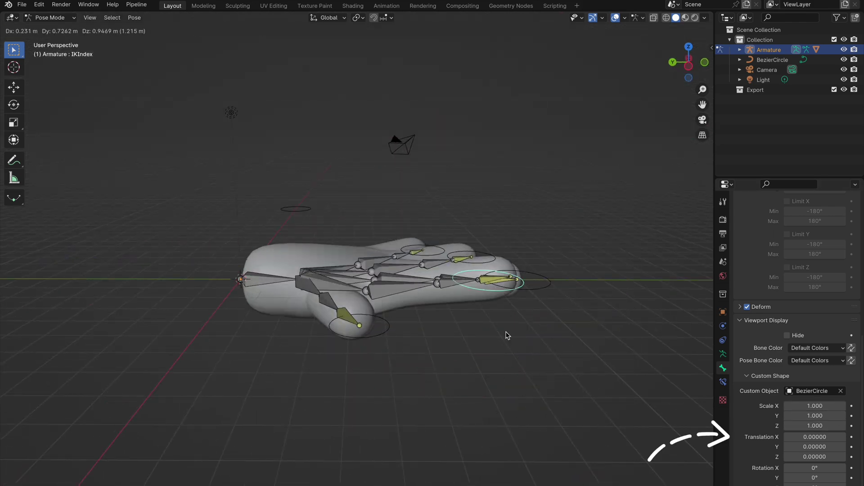
left_click(405, 420)
key("alt+g")
Switch to Object Mode, add a mesh cube and move it along X beside the Bezier circle
left_click(242, 384)
middle_click_drag(243, 384, 243, 361)
key("ctrl+Tab")
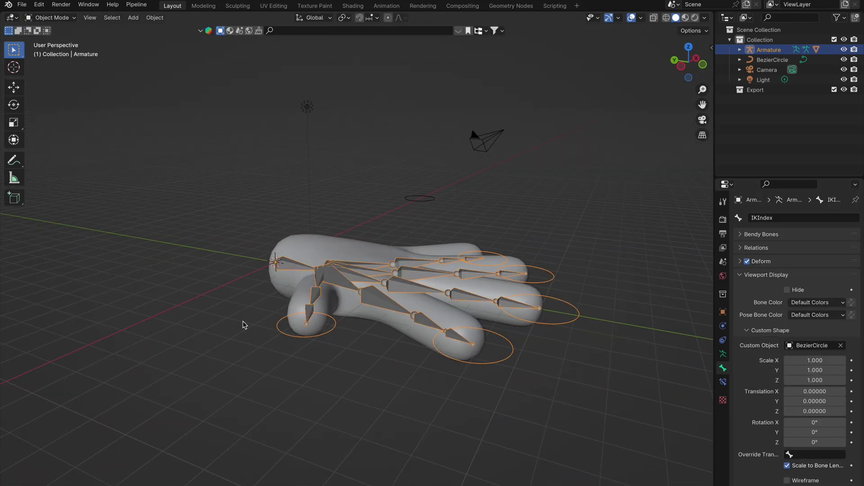
key("shift+a")
mouse_move(228, 280)
left_click(295, 34)
key("g")
key("x")
left_click(455, 52)
Return the armature to Pose Mode and assign Cube.001 as the root wrist bone's custom shape object
left_click(311, 262)
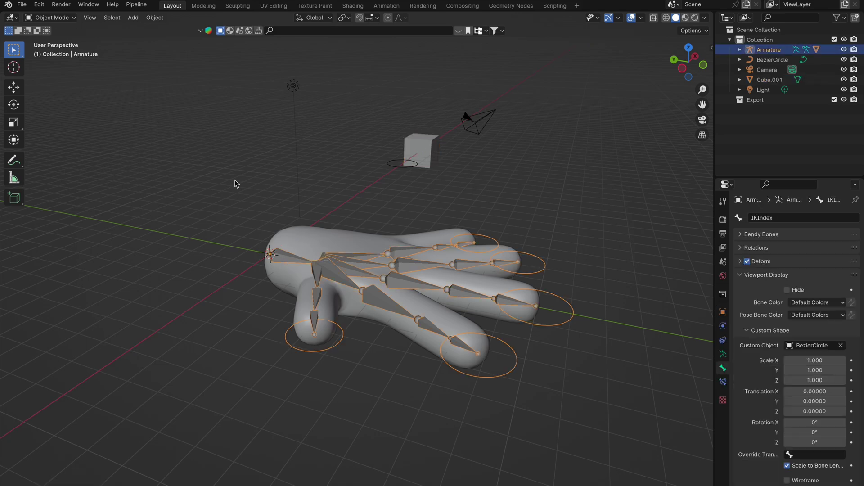
left_click(67, 20)
left_click(66, 52)
left_click(293, 258)
left_click(743, 400)
scroll(752, 439, "down", 2)
left_click(790, 453)
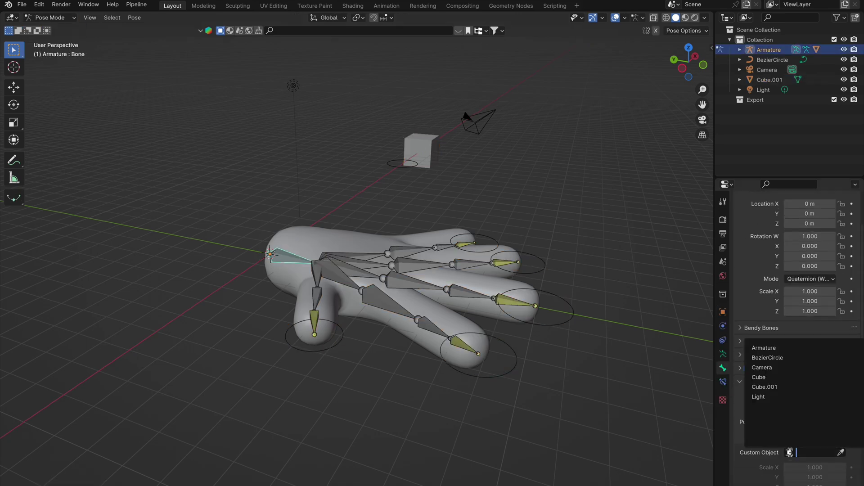
left_click(776, 387)
Scale the root bone's custom shape to 0.5 on all axes and display it as a wireframe
scroll(744, 460, "down", 5)
left_click(788, 464)
key("Return")
Try rotating the root bone about the global X axis with its new cube control
middle_click_drag(358, 234, 367, 227)
key("g")
key("r")
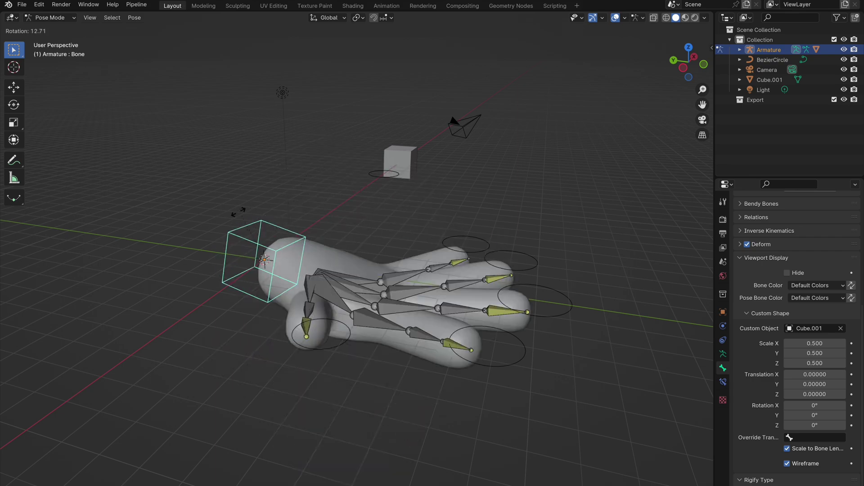
key("y")
key("x")
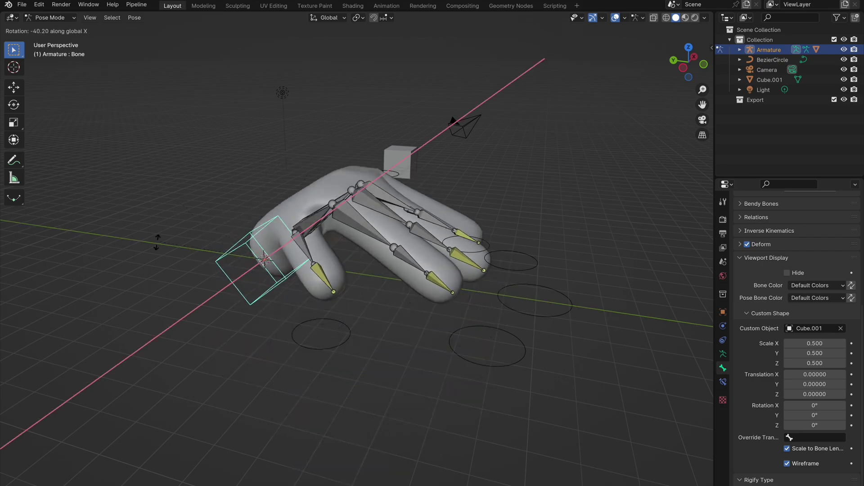
left_click(170, 220)
Select every bone and clear the pose transforms from the rotation test
key("a")
left_click(132, 20)
mouse_move(158, 40)
left_click(255, 38)
left_click(231, 172)
Raise the root bone about 2.2 m along Z and shift it along Y toward the fingertips to bend the fingers
mouse_move(231, 171)
middle_mouse_down()
mouse_move(176, 168)
mouse_move(214, 202)
mouse_move(241, 157)
middle_mouse_up()
left_click(229, 249)
key("g")
key("z")
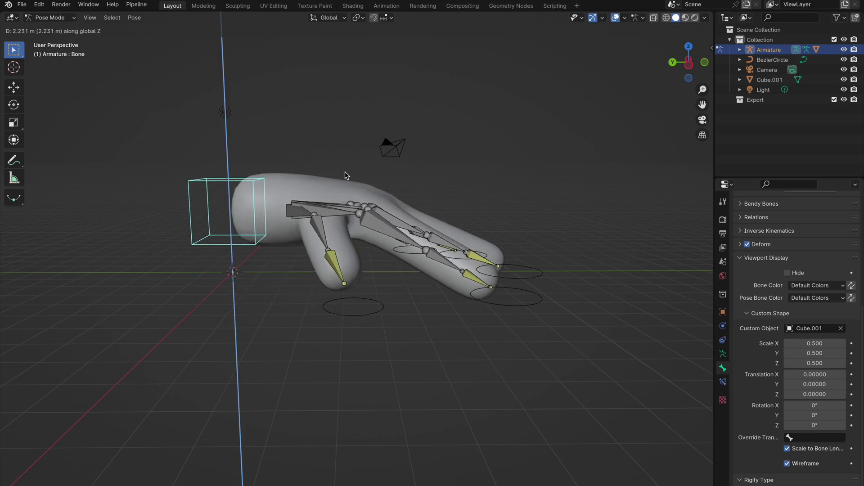
left_click(345, 176)
key("g")
key("y")
left_click(415, 176)
middle_click_drag(396, 310, 493, 144)
left_click(411, 313)
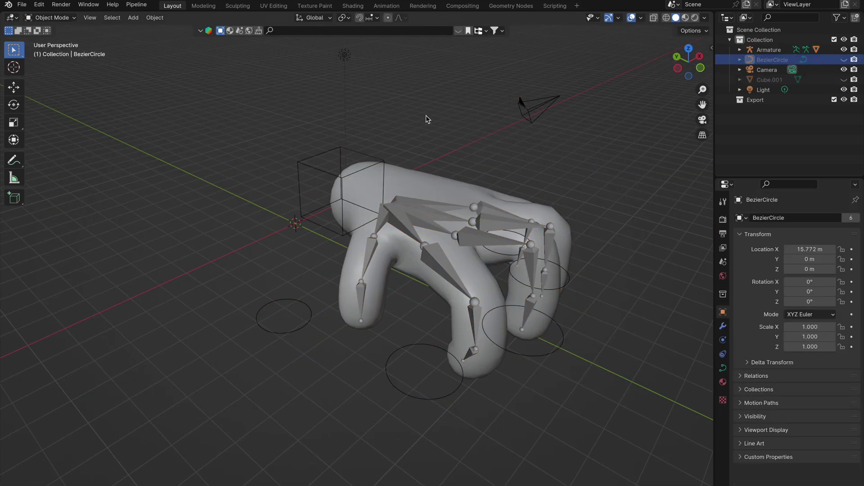
Add another Bezier circle at the 3D cursor and rotate it upright about the Y axis in Edit Mode
middle_click_drag(426, 116, 298, 163)
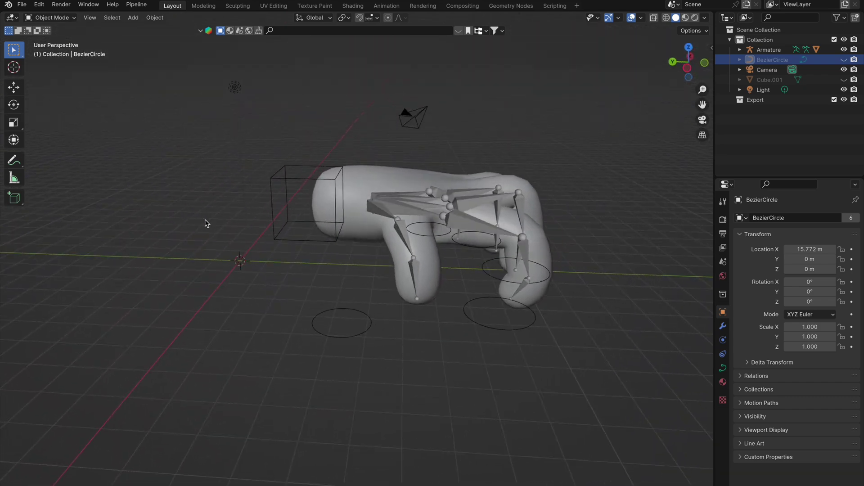
key("shift+a")
mouse_move(206, 230)
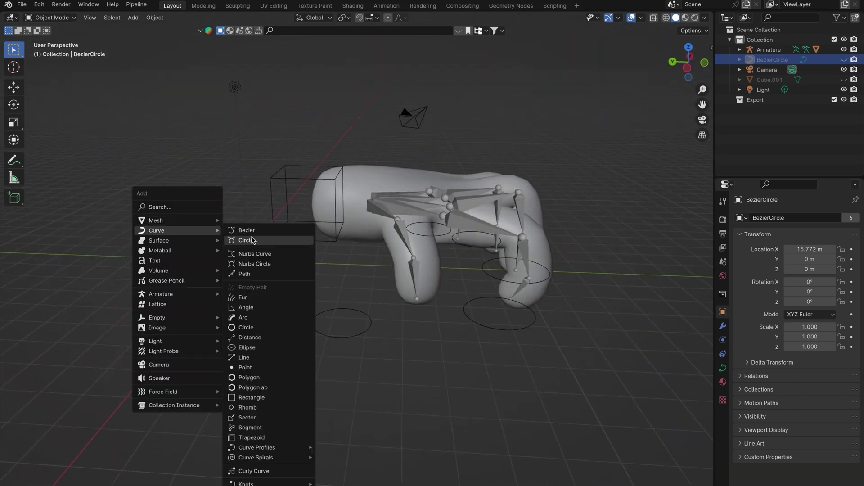
left_click(257, 240)
key("Tab")
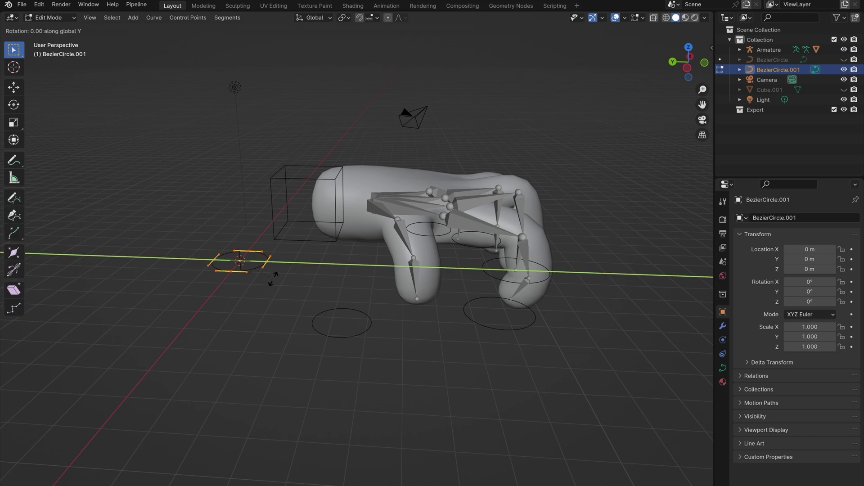
key("Return")
In the side view, raise the new circle's lowest control point and lower its two side points along Z
left_click(688, 67)
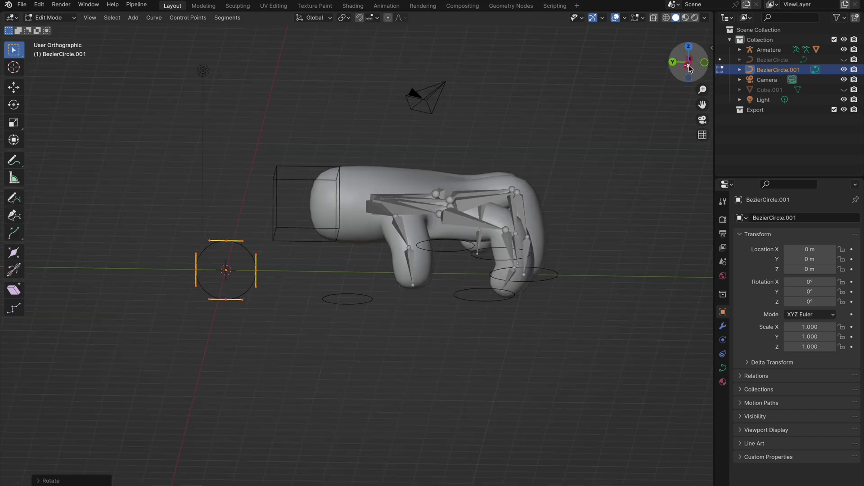
left_click(225, 310)
key("g")
key("z")
left_click(234, 287)
left_click(255, 280)
left_click(195, 280, "shift")
key("g")
key("z")
left_click(228, 294)
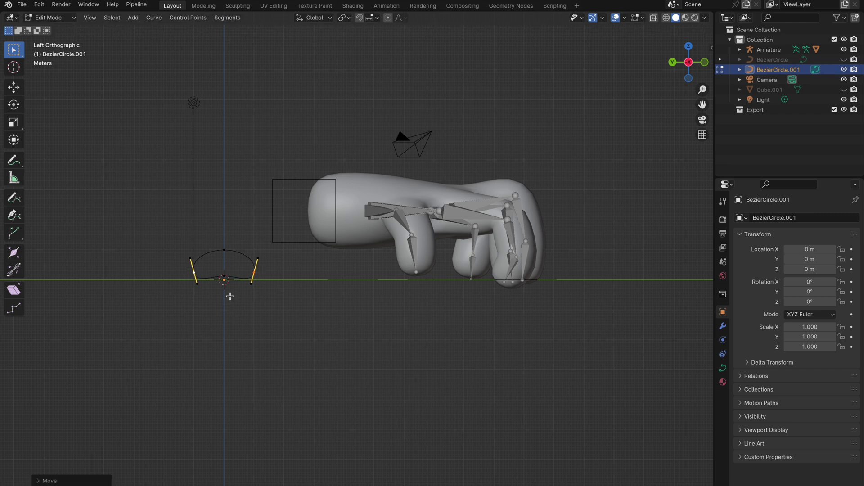
Widen the top of the curve by adjusting its upper control point's handle along Y, and leave Edit Mode
left_click(225, 250)
key("g")
key("y")
left_click(260, 252)
left_click(240, 232)
middle_click_drag(226, 255, 309, 332)
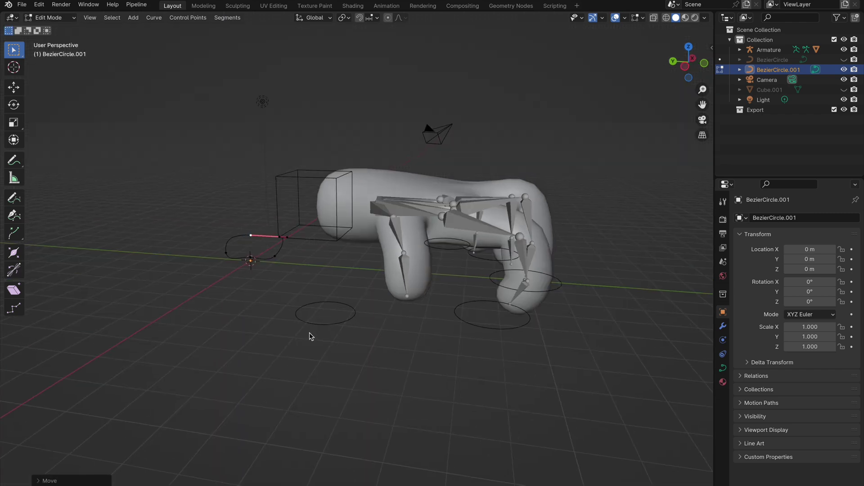
key("Tab")
Switch the armature to Pose Mode and select the IKIndex control bone
left_click(498, 330)
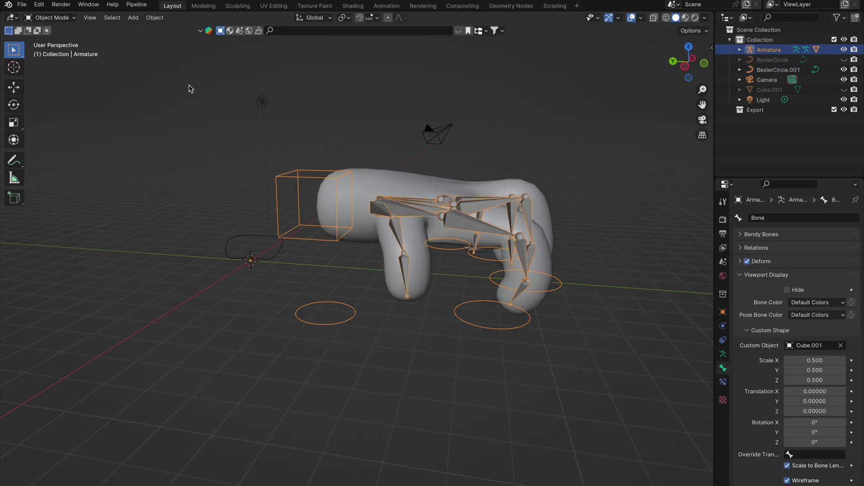
left_click(51, 18)
left_click(55, 52)
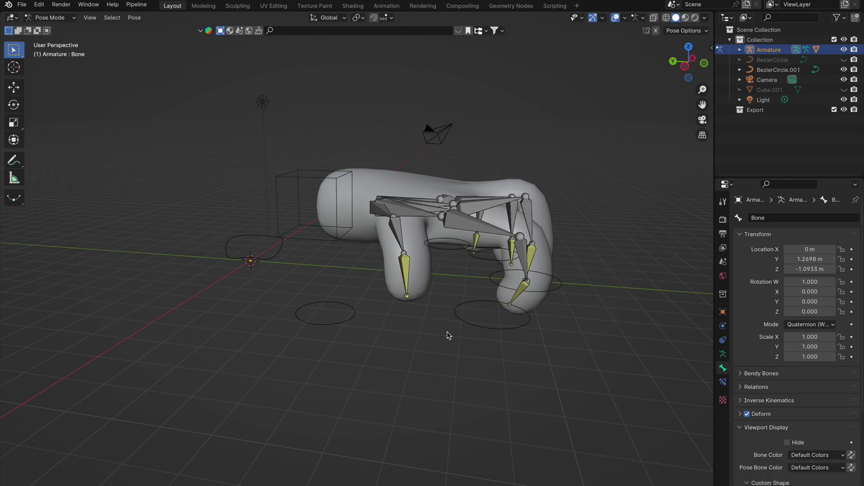
middle_click_drag(418, 328, 424, 325)
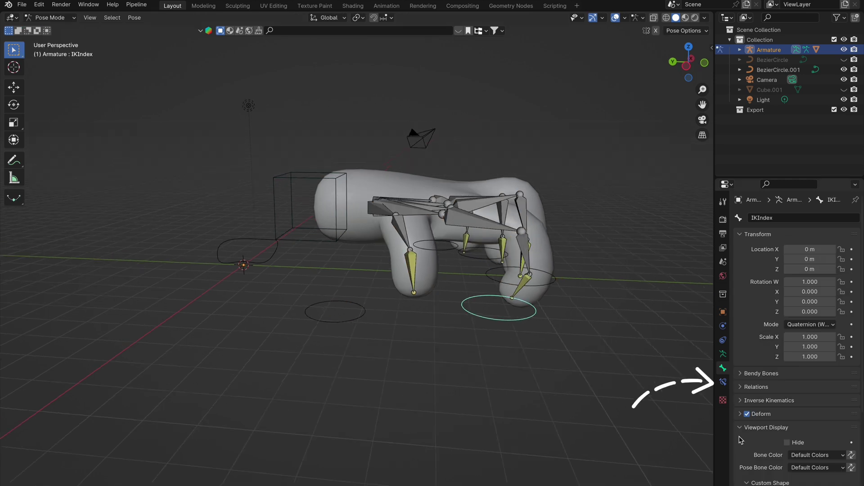
Add a Follow Path bone constraint targeting BezierCircle.001 to IKIndex and slide its Offset to test the finger motion
left_click(723, 382)
left_click(776, 219)
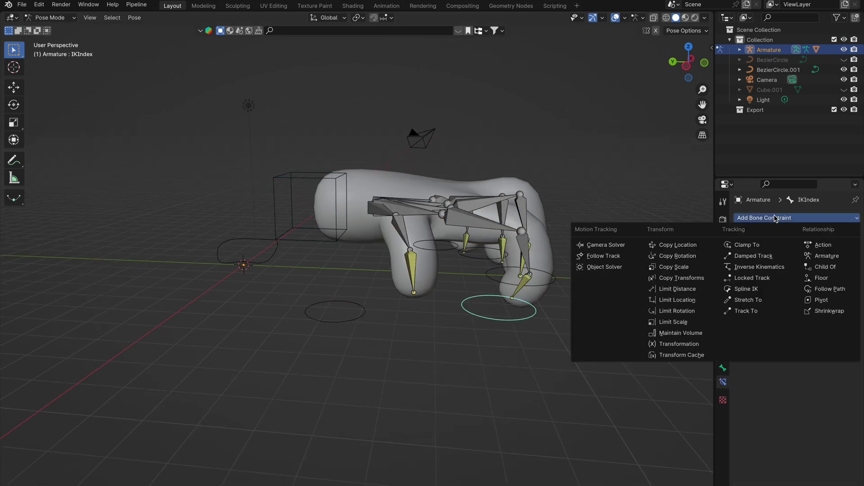
left_click(830, 289)
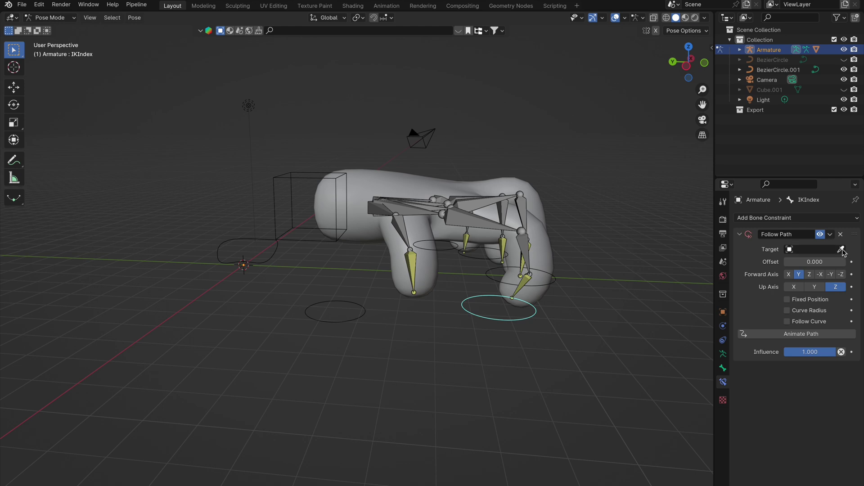
left_click(797, 249)
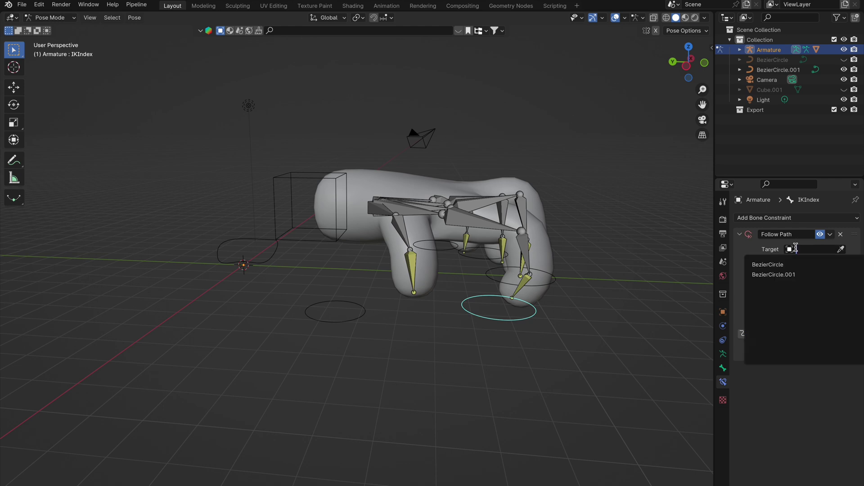
left_click(788, 276)
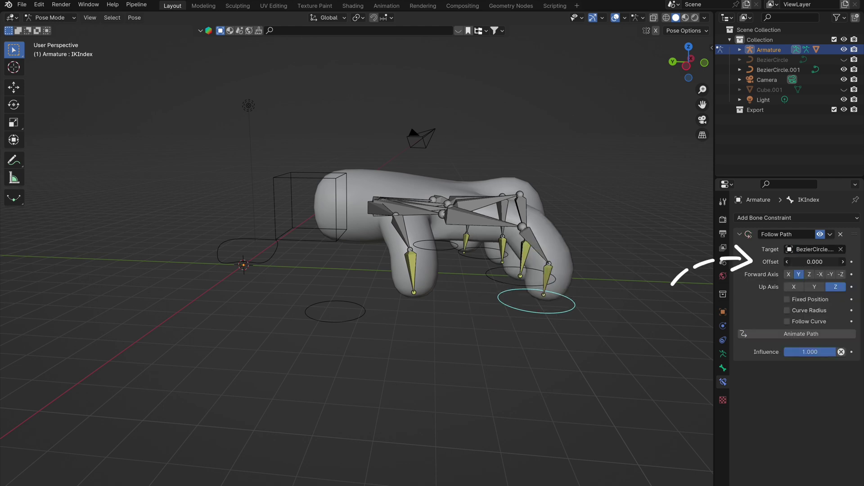
left_click_drag(815, 262, 863, 261)
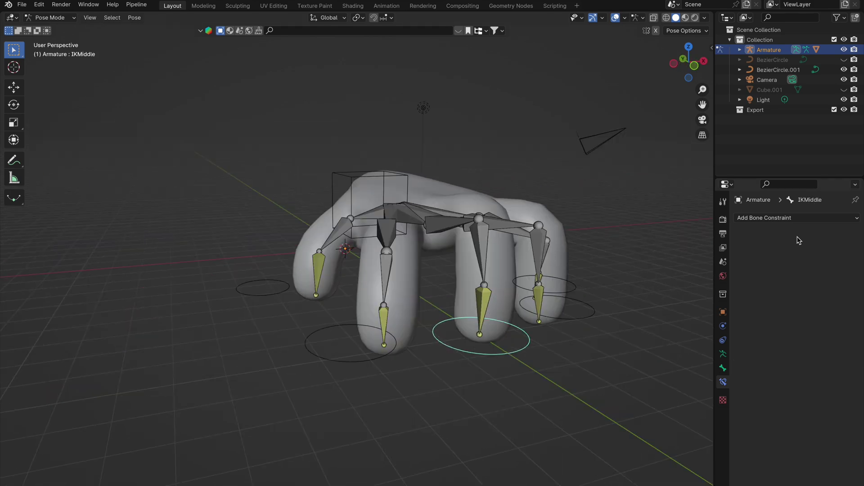
Add a Follow Path bone constraint to IKMiddle with BezierCircle.001 as its target
left_click(797, 217)
left_click(810, 273)
left_click(814, 249)
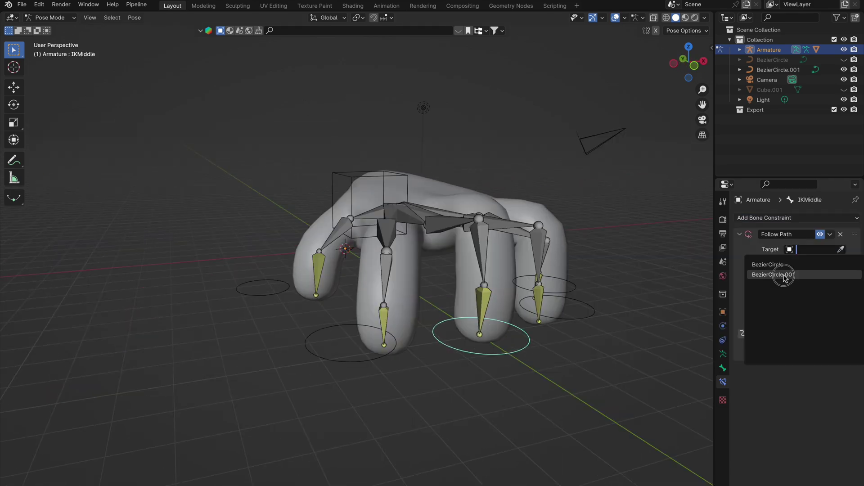
left_click(784, 275)
Give the ring and little finger IK bones Follow Path constraints that also target BezierCircle.001
left_click(591, 315)
left_click(776, 219)
left_click(828, 289)
left_click(806, 249)
left_click(786, 274)
left_click(574, 289)
left_click(775, 220)
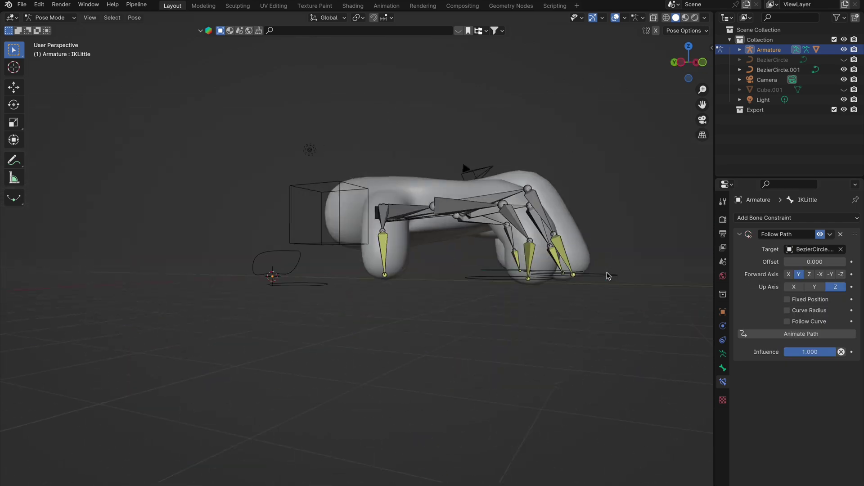
Add a Follow Path constraint targeting BezierCircle.001 to IKThumb, and move the box-shaped main control Bone slightly toward the fingers
left_click(797, 217)
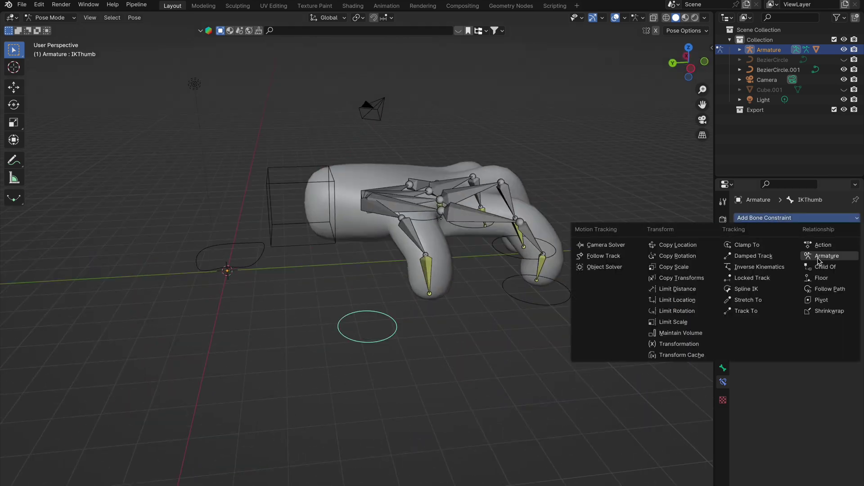
left_click(817, 261)
left_click(815, 248)
left_click(783, 275)
left_click(340, 197)
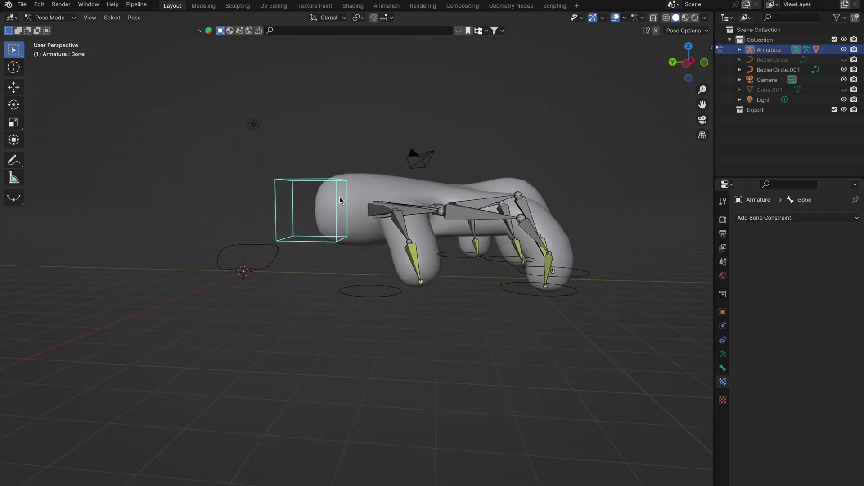
left_click_drag(339, 200, 354, 197)
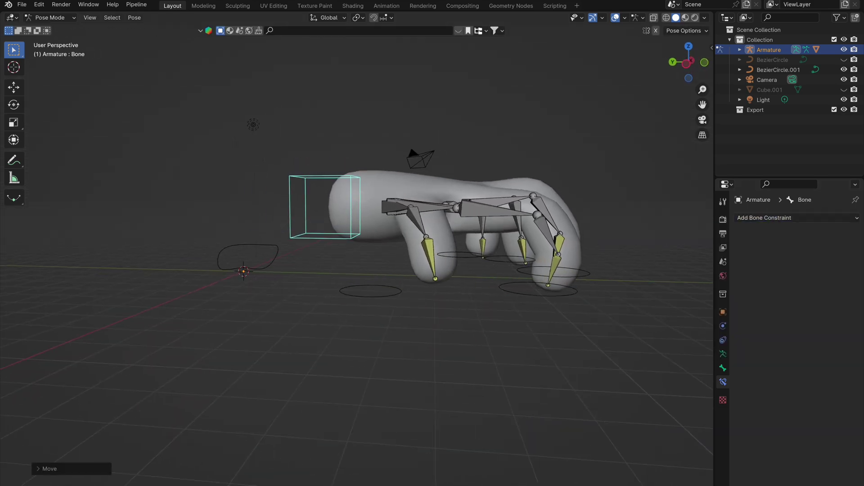
Reveal the Timeline below the viewport and set the animation's end frame to 50
left_click_drag(367, 485, 367, 432)
left_click(339, 430)
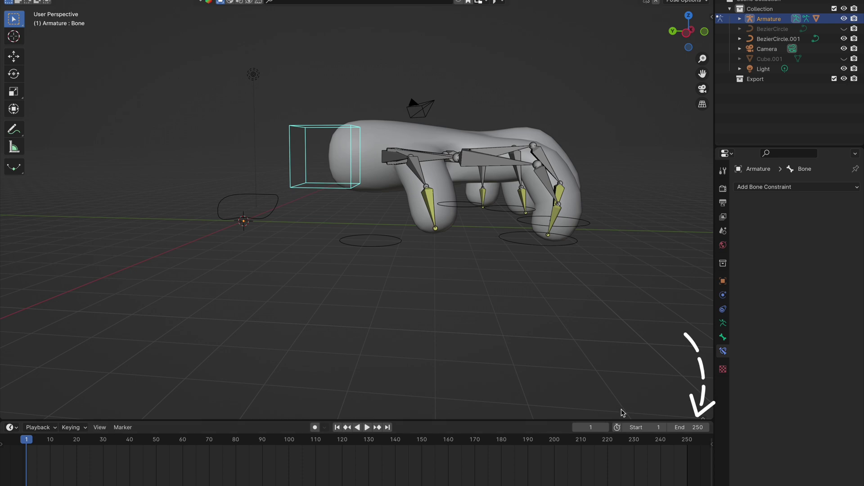
type("50")
key("Return")
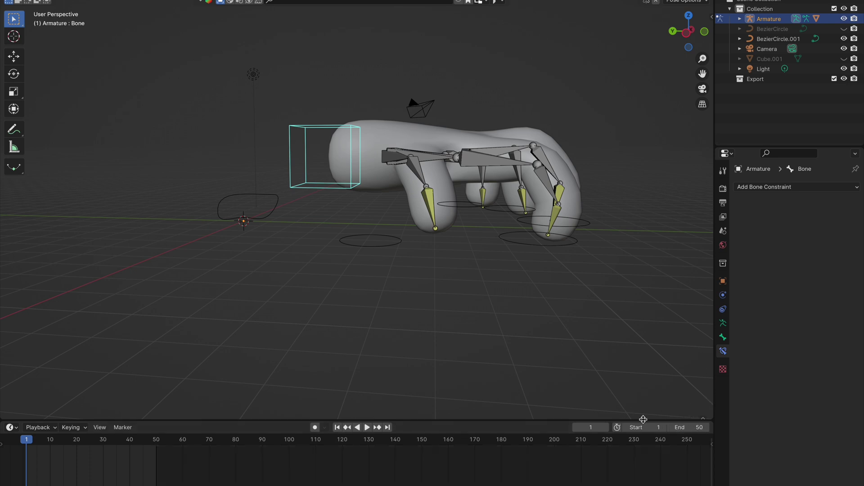
Keyframe the Follow Path Offset of IKIndex at frames 1 and 50, and play back the finger's motion
left_click(517, 245)
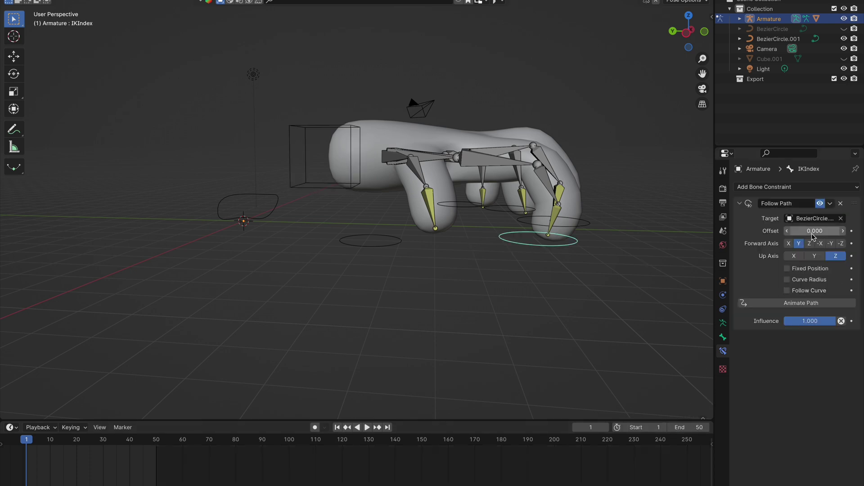
left_click(851, 231)
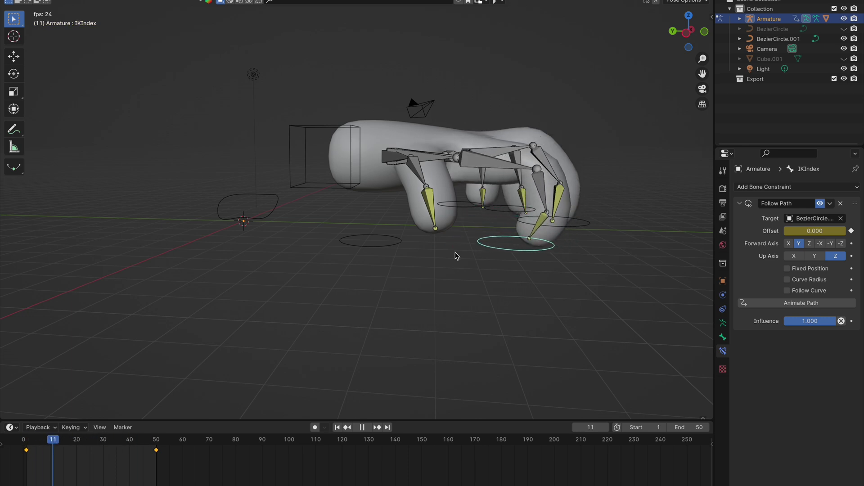
key("space")
middle_click_drag(473, 256, 582, 263)
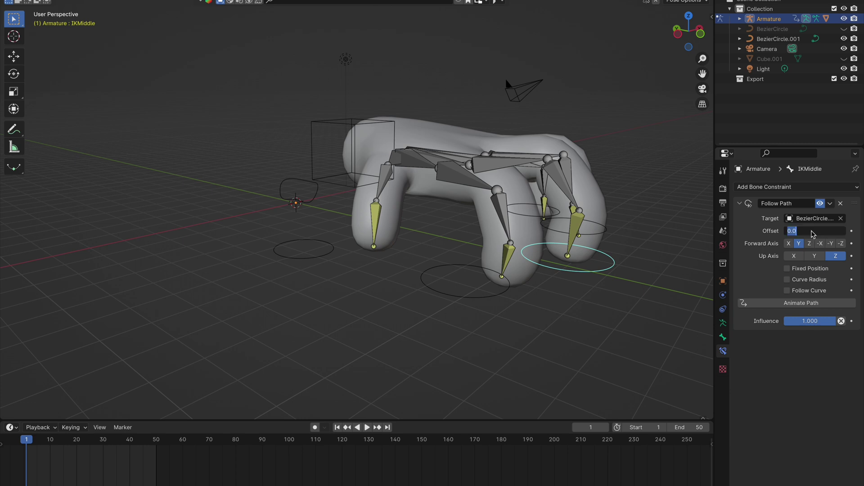
Keyframe the Follow Path Offset from frame 1 up to 100, reached at frame 45 for IKMiddle and frame 35 for IKLittle
middle_click_drag(703, 259, 693, 259)
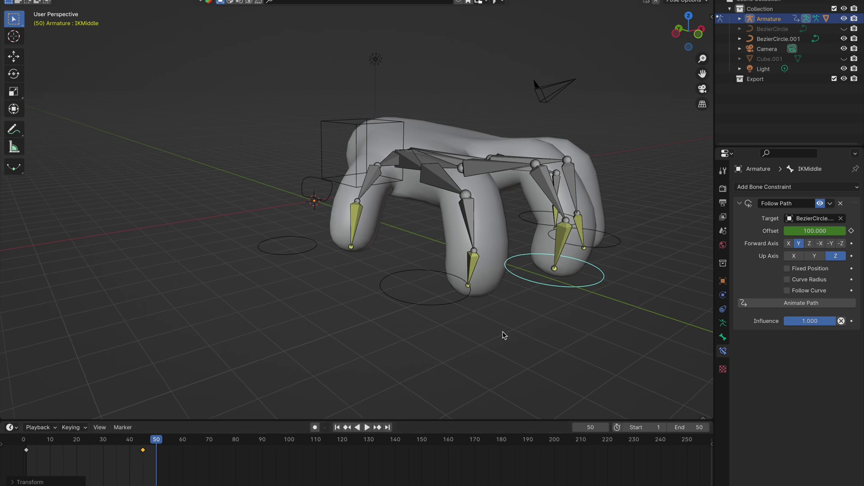
left_click_drag(134, 441, 117, 441)
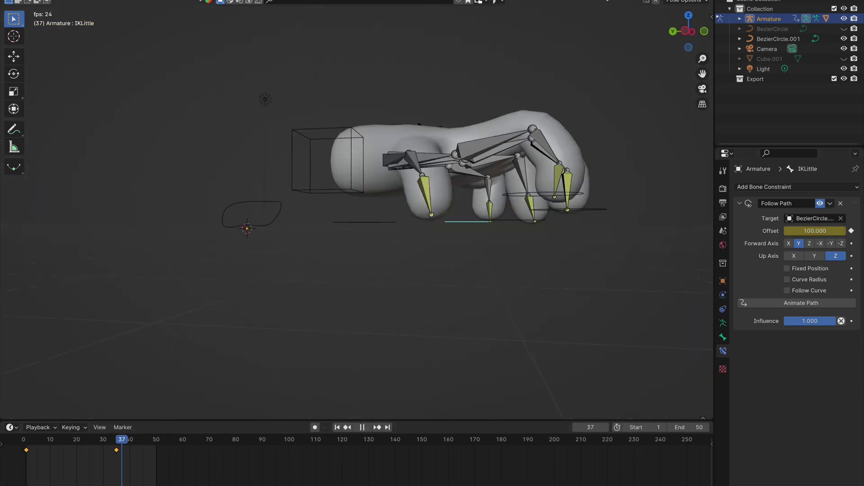
Examine the playing finger animation from several angles with the viewport overlays hidden, and show the overlays again
key("alt+shift+z")
scroll(566, 163, "right", 10)
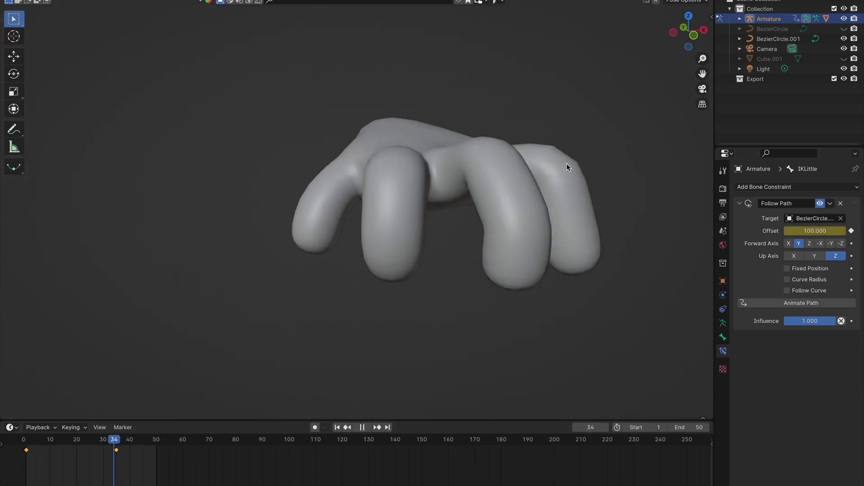
scroll(567, 168, "right", 10)
scroll(567, 168, "left", 15)
key("alt+shift+z")
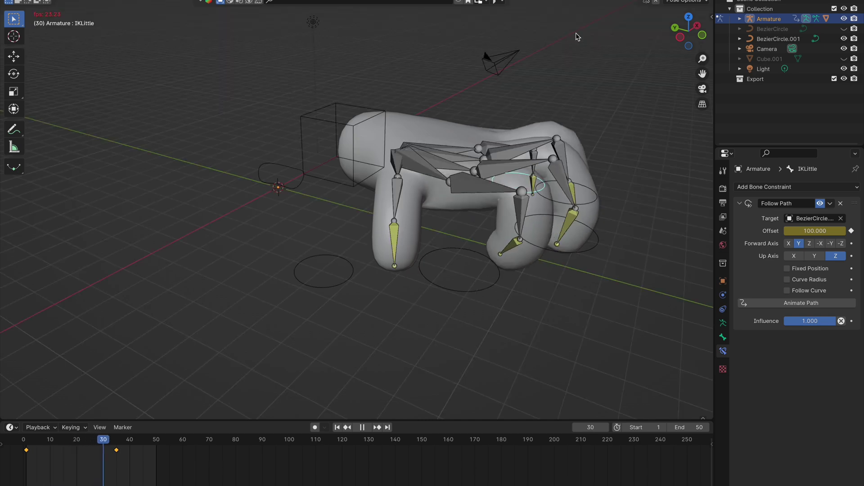
Select the box-shaped main control Bone, test how the hand follows when it is moved, and stop playback
left_click(355, 128)
key("g")
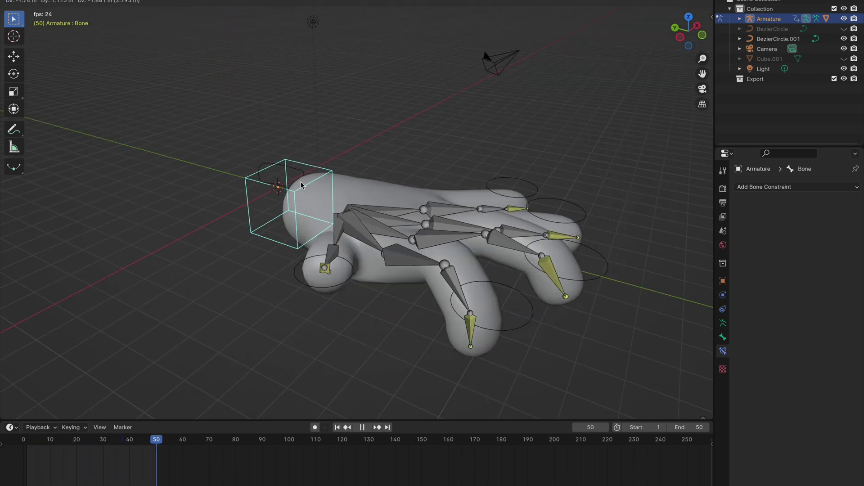
left_click(376, 113)
scroll(377, 114, "down", 10)
key("Escape")
Keyframe the main Bone's location and rotation at frame 1, and at frame 25 with the bone raised and moved toward the fingers
key("i")
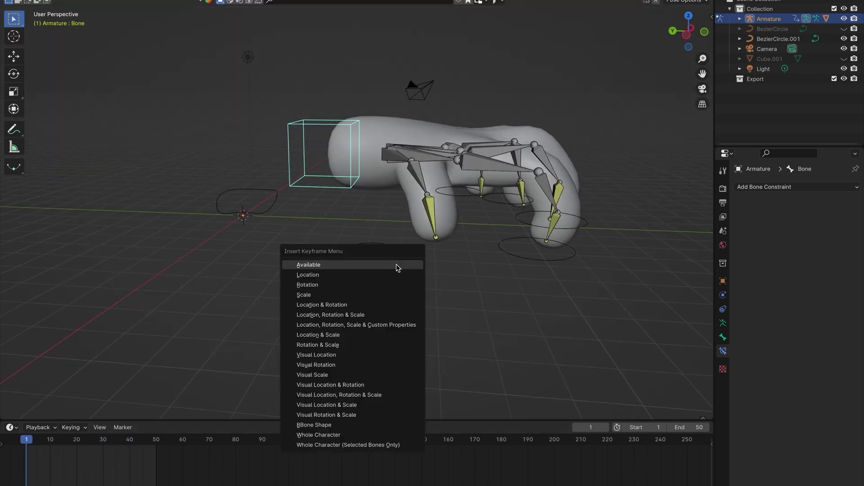
left_click(369, 304)
left_click(90, 439)
key("g")
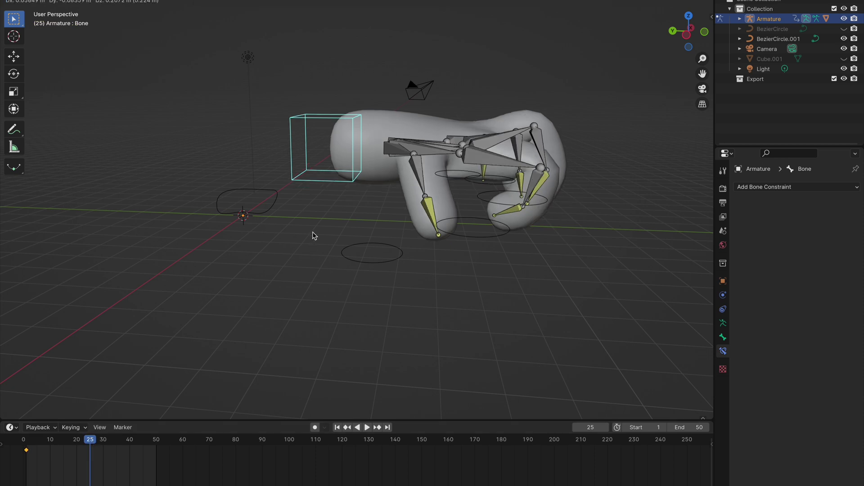
left_click(373, 186)
key("i")
left_click(373, 185)
Duplicate the main Bone's frame 1 keyframe to frame 50 and play the loop with overlays hidden
left_click(27, 450)
key("shift+d")
left_click(155, 452)
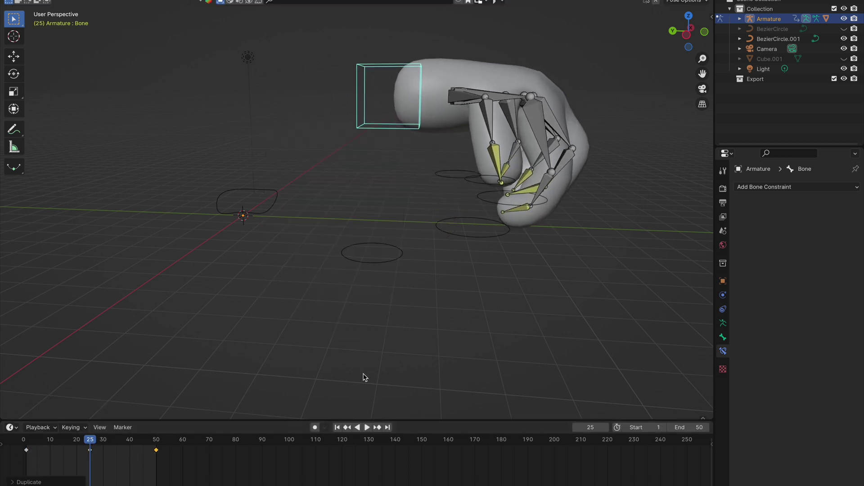
key("space")
key("shift+alt+z")
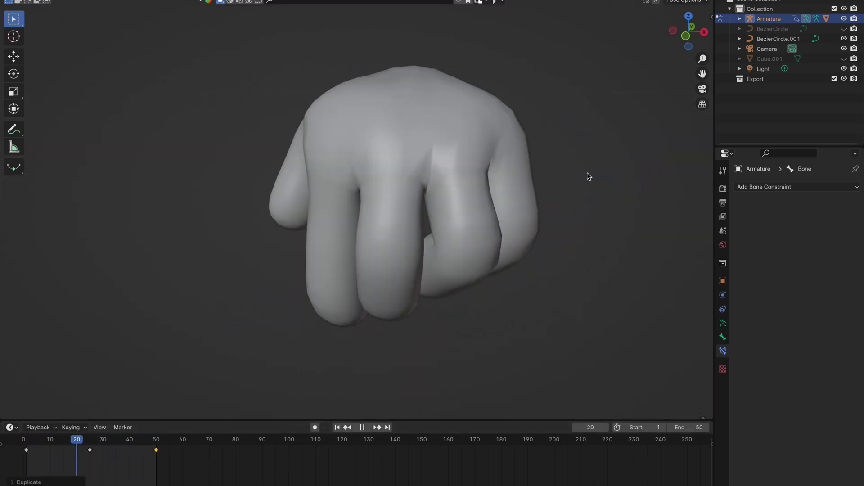
Change the Timeline area into an Asset Browser and enlarge it to show the Clay 3.Doh materials
left_click(10, 427)
left_click(297, 361)
left_click_drag(302, 420, 302, 371)
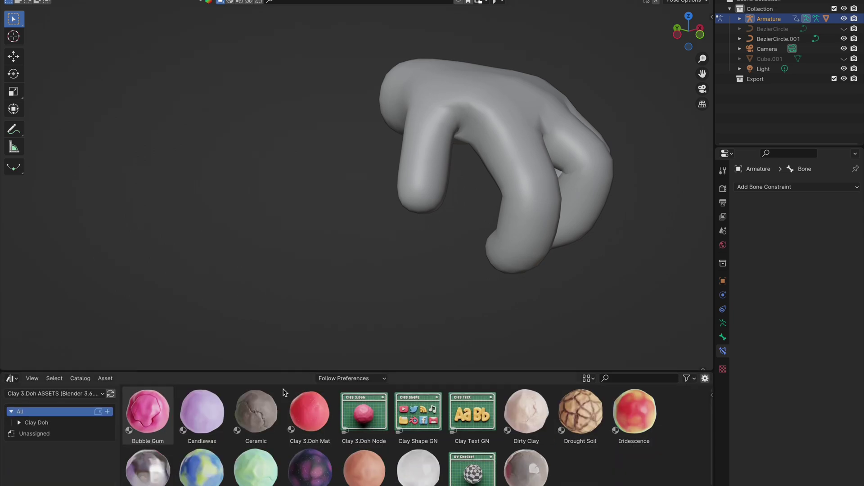
In Object Mode, apply the Ceramic material to the hand, replace it with Bubble Gum, and preview it without overlays
left_click_drag(255, 411, 486, 171)
left_click(45, 0)
left_click(47, 2)
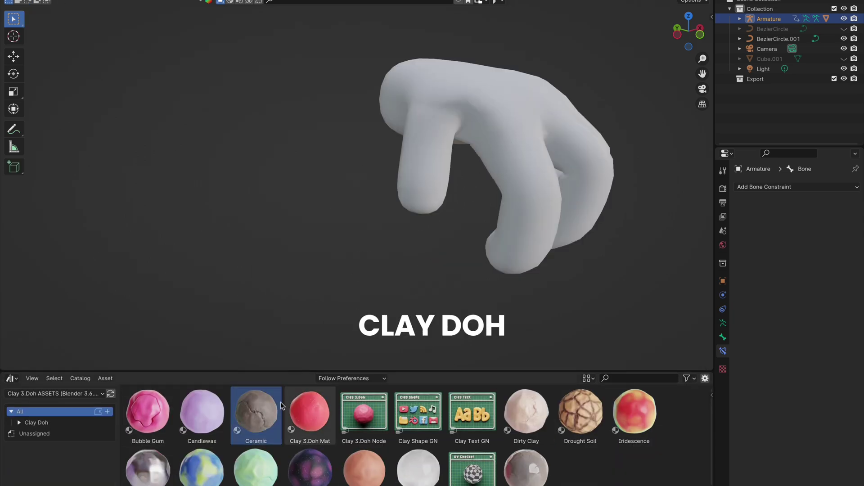
left_click_drag(266, 409, 500, 120)
left_click_drag(155, 412, 500, 215)
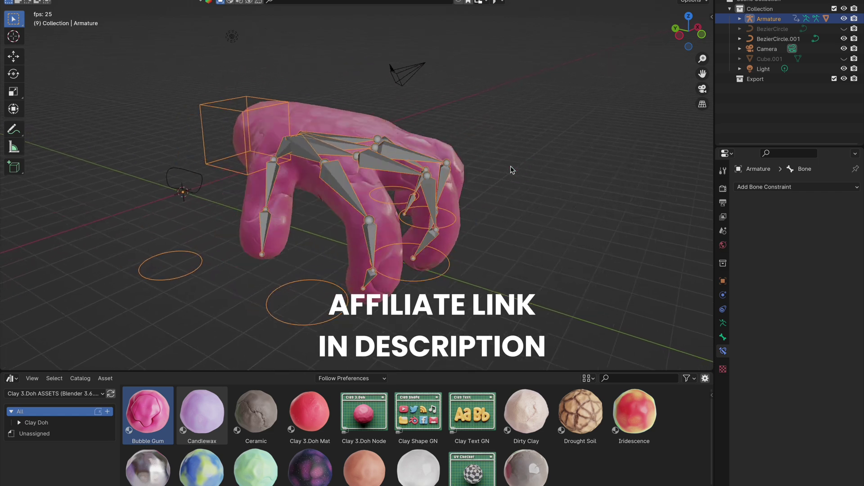
key("shift+alt+z")
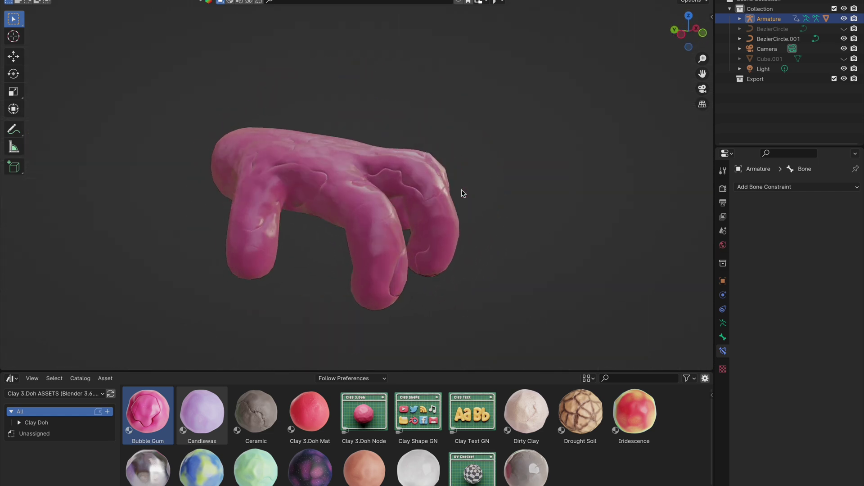
key("shift+alt+z")
Select the hand's armature and return it to Pose Mode with the main Bone active
left_click(279, 96)
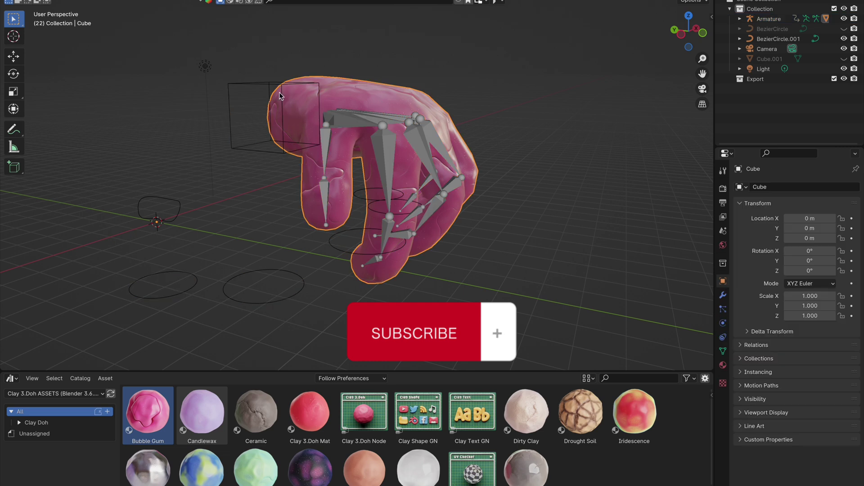
left_click(270, 87)
left_click(58, 1)
left_click(55, 22)
Change the Asset Browser area back into the Timeline
left_click(85, 379)
left_click(13, 378)
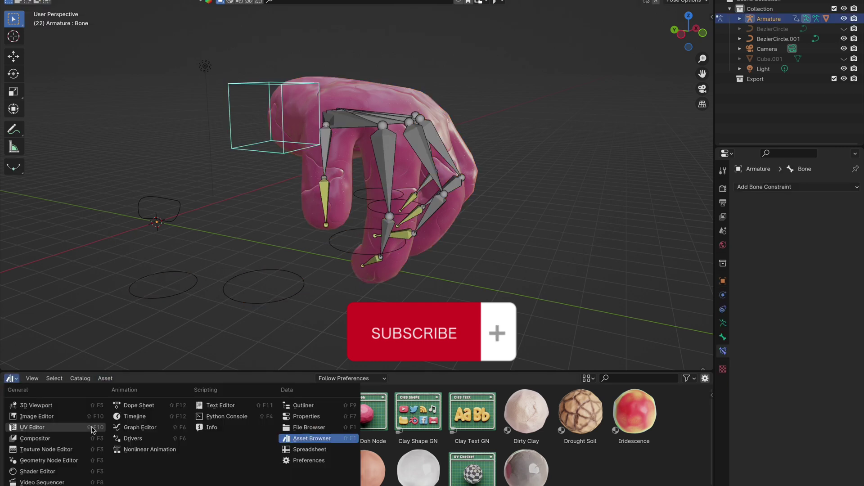
left_click(135, 416)
Try moving the main Bone at frame 37 with a Location & Rotation keyframe, play it back, and undo the addition
left_click_drag(82, 394, 121, 393)
key("g")
left_click(340, 262)
key("i")
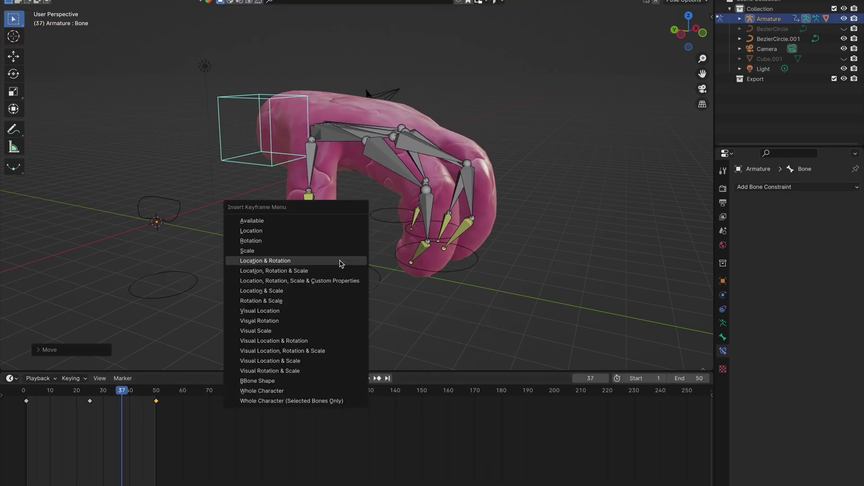
left_click(340, 261)
key("space")
key("space")
key("ctrl+z")
Play the finished walk loop of the clay hand with the viewport overlays hidden
key("space")
middle_click_drag(380, 166, 379, 166)
left_click(630, 0)
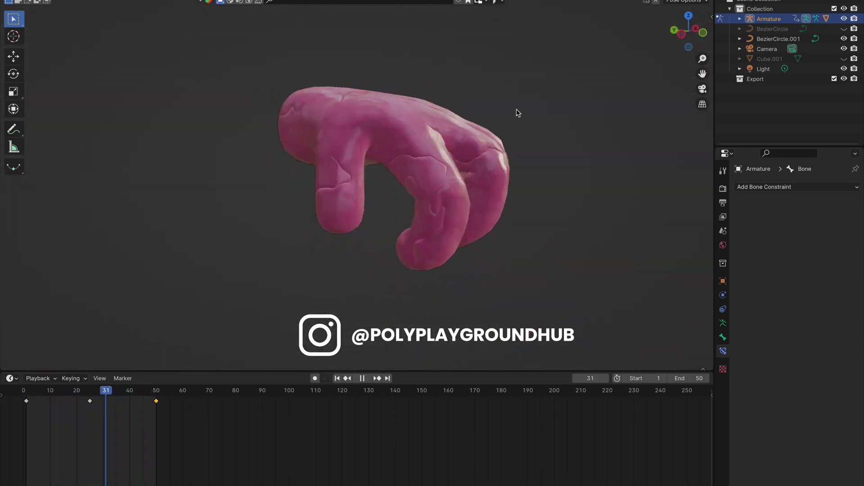